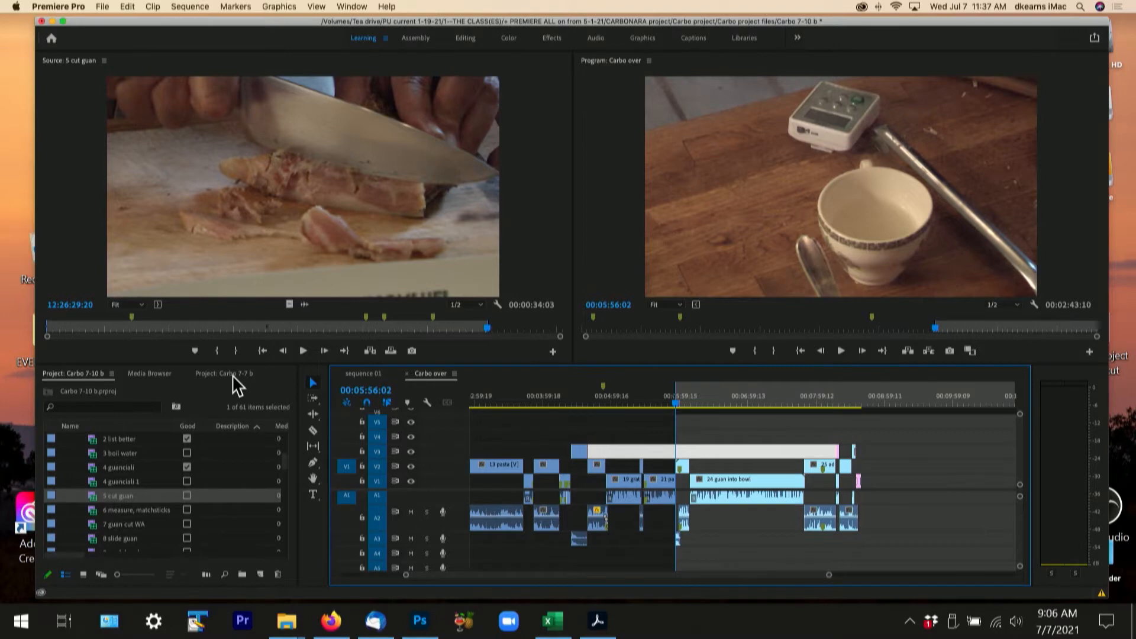
- Switch to the Carbo 7-7 b project and view its sequence 01 in the timeline
click(232, 374)
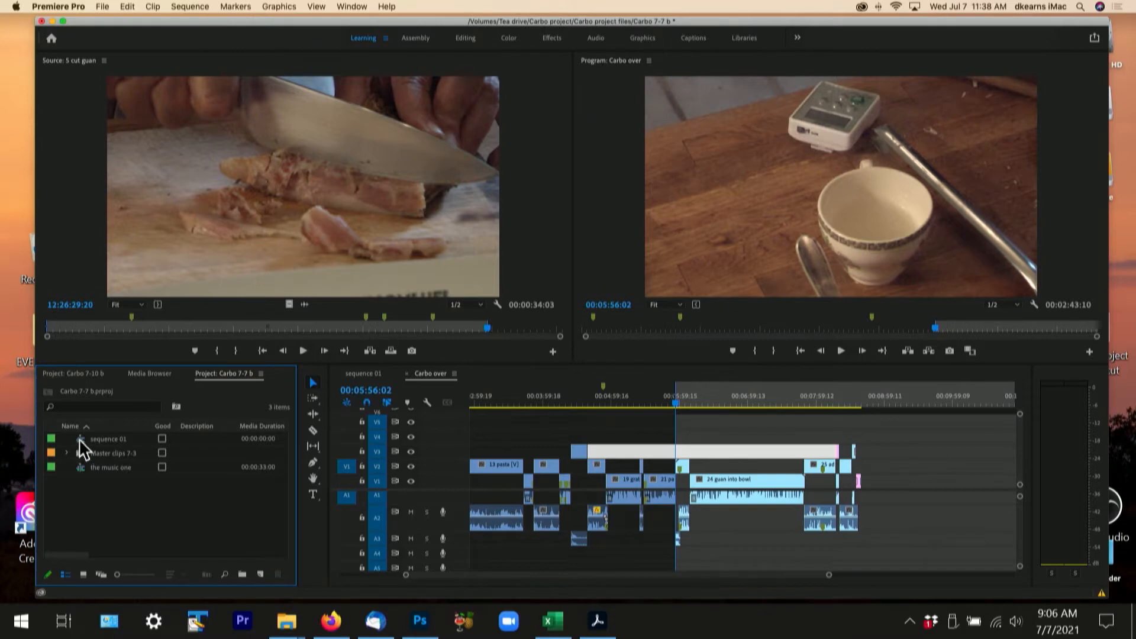
click(359, 375)
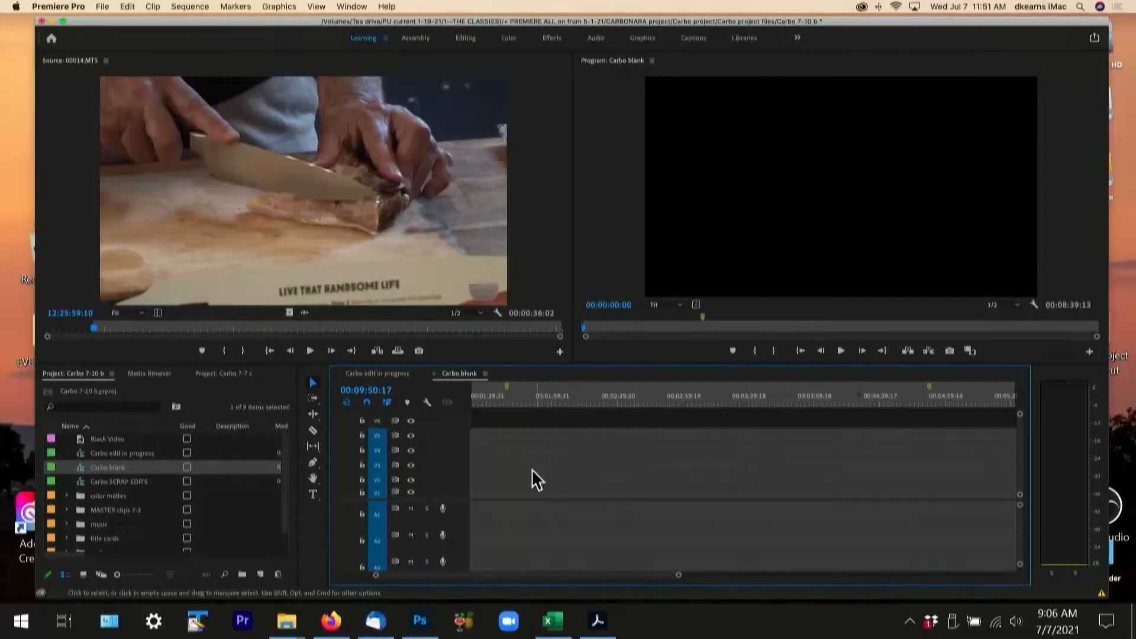
- Expand the MASTER clips 7-3 bin, and view the Carbo edit in progress sequence before returning to Carbo blank
click(67, 508)
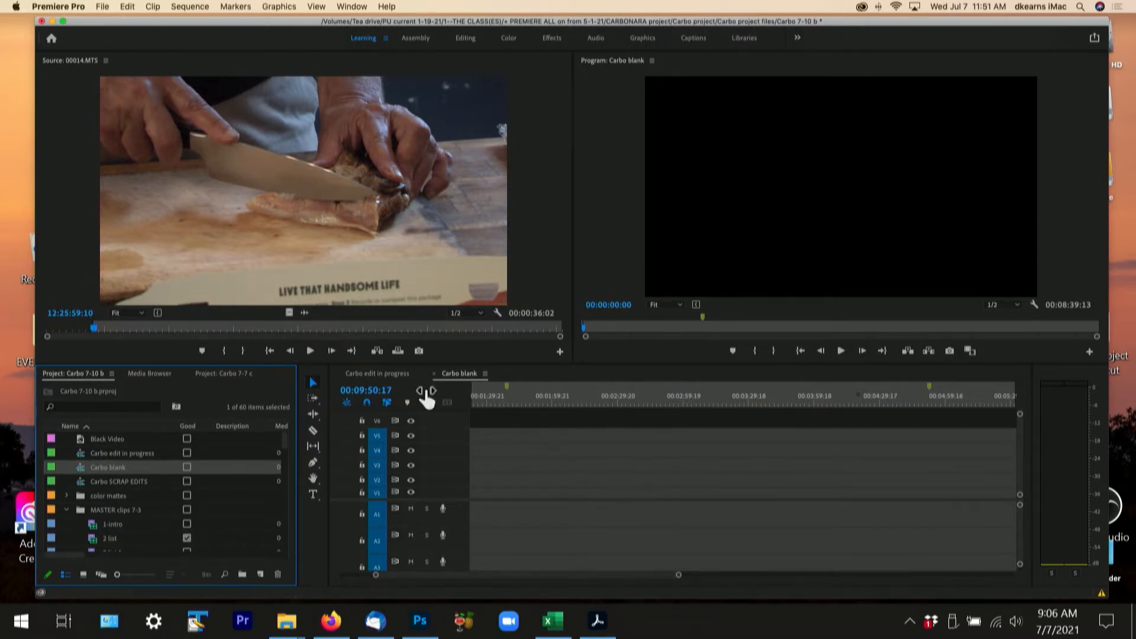
click(378, 374)
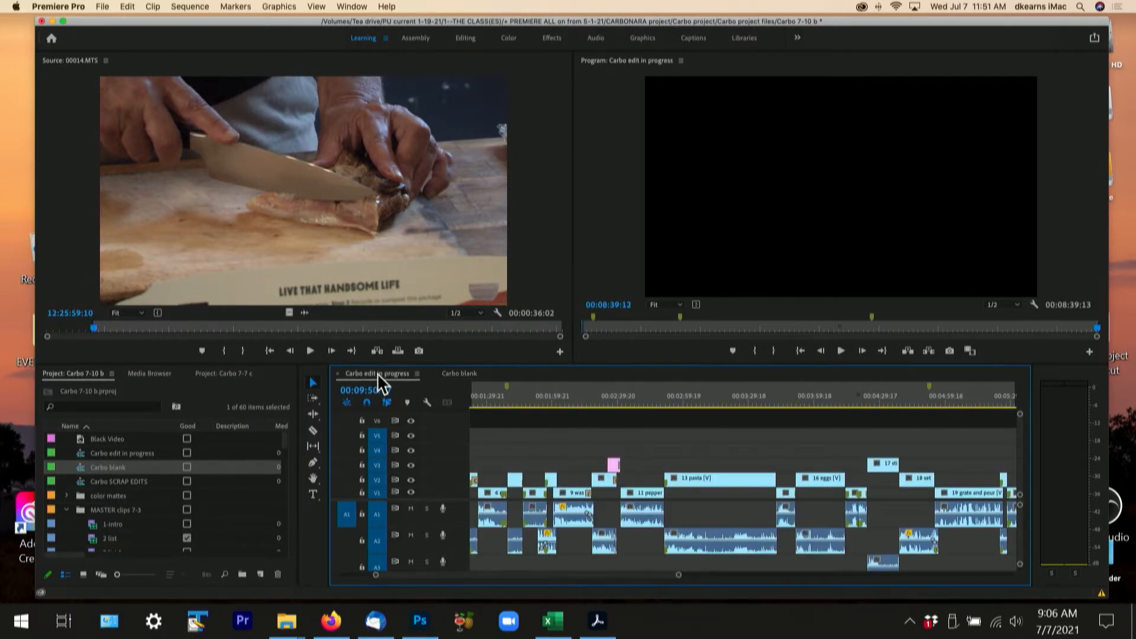
click(456, 373)
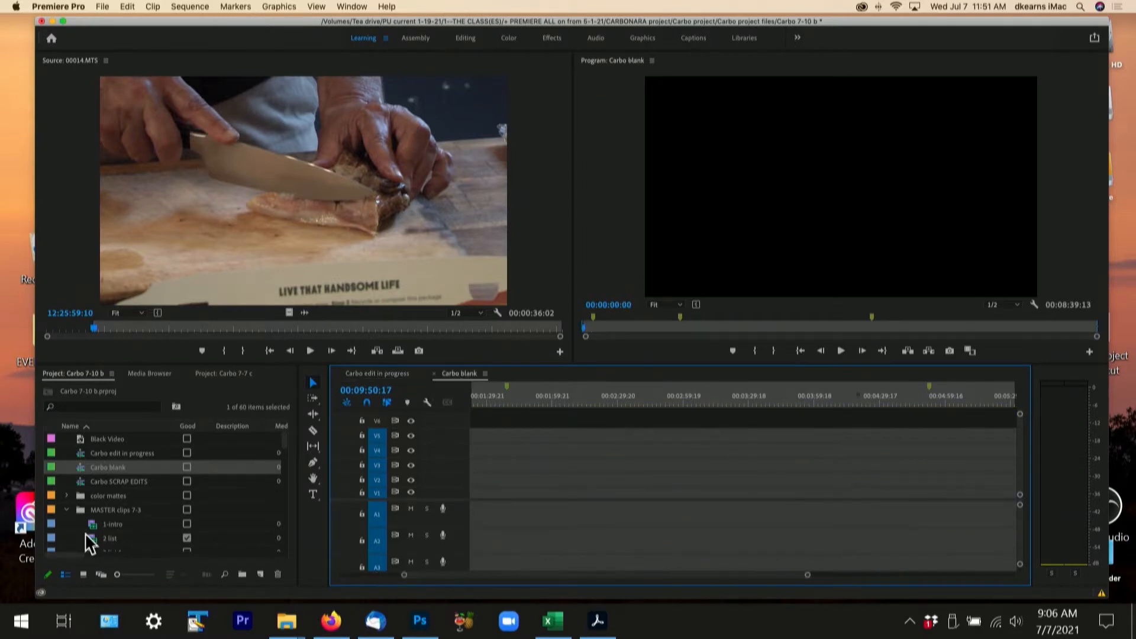
- Clear the Good mark of the 2 list clip and select the 2 list better clip
scroll(141, 510, down, 2)
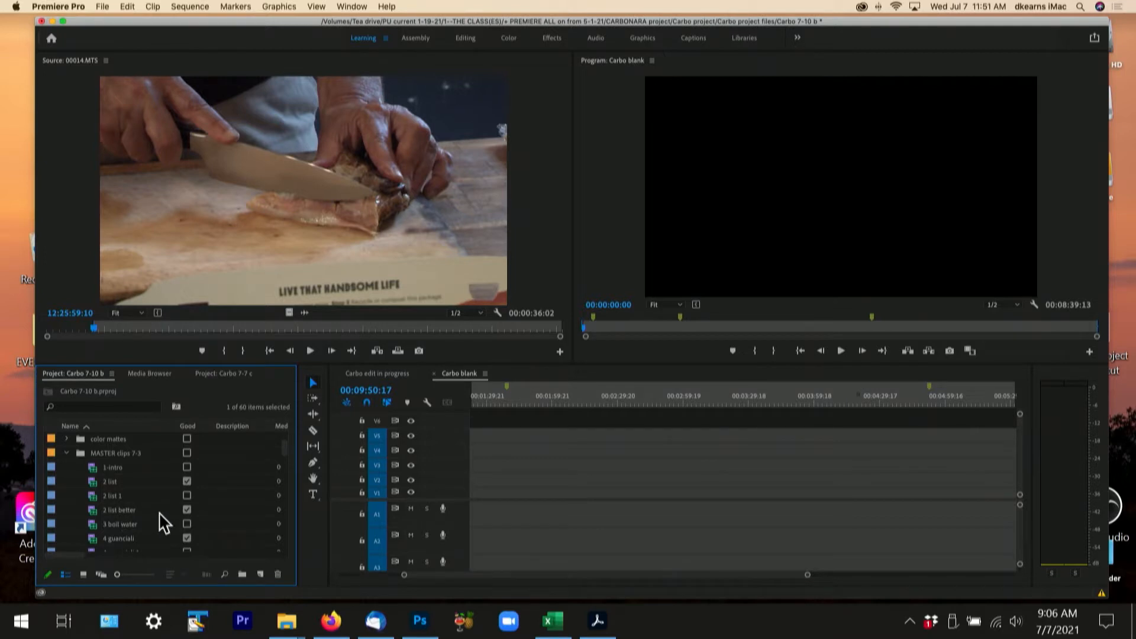
click(186, 481)
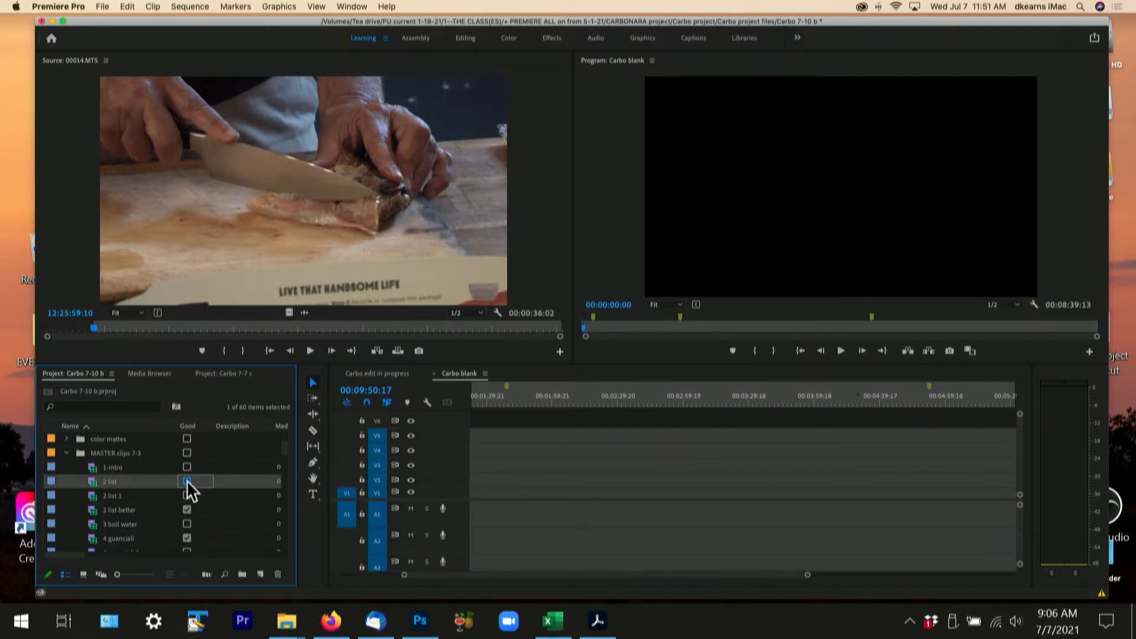
click(208, 510)
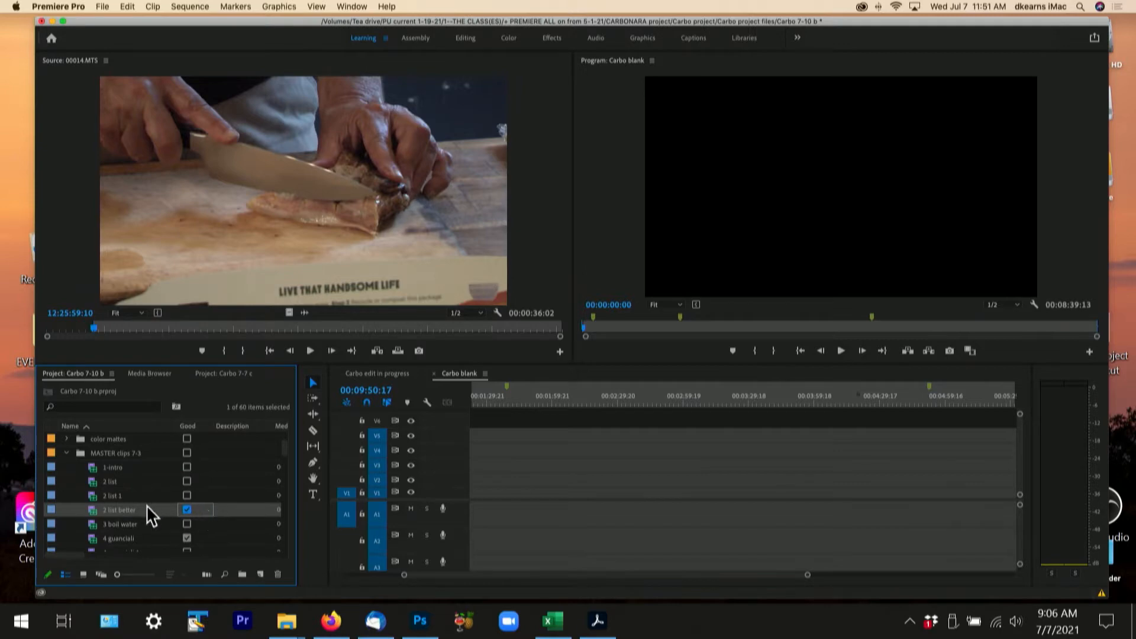
- Place 1-intro on V1/A1, 2 list better on V2/A2 and 3 boil water on V1/A1, end to end in Carbo blank
scroll(146, 505, up, 1)
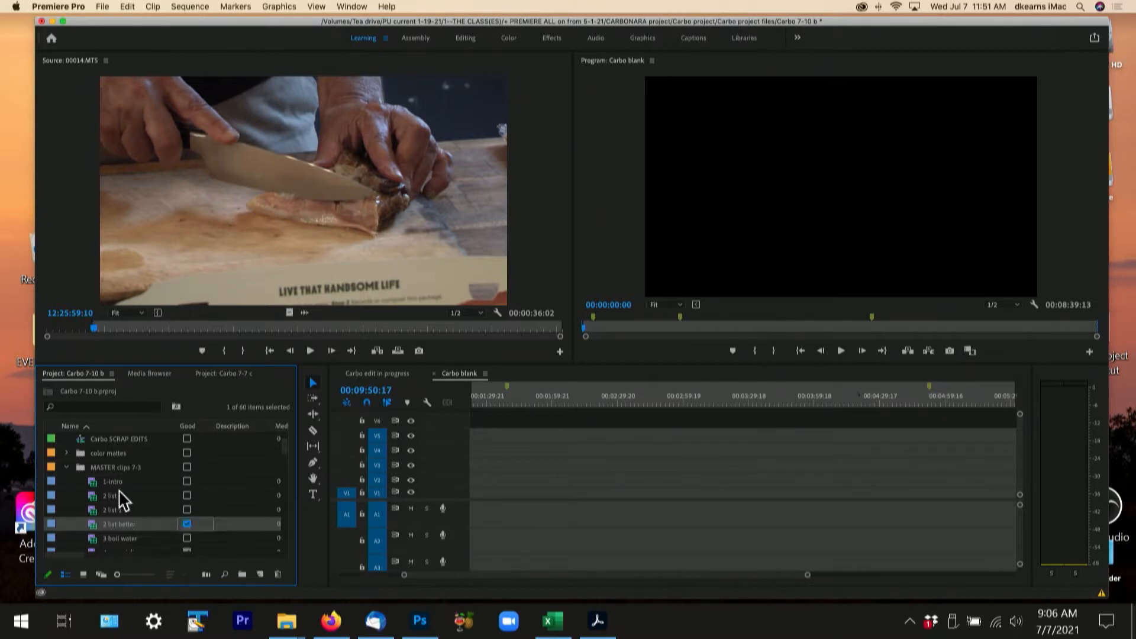
drag(95, 490, 500, 508)
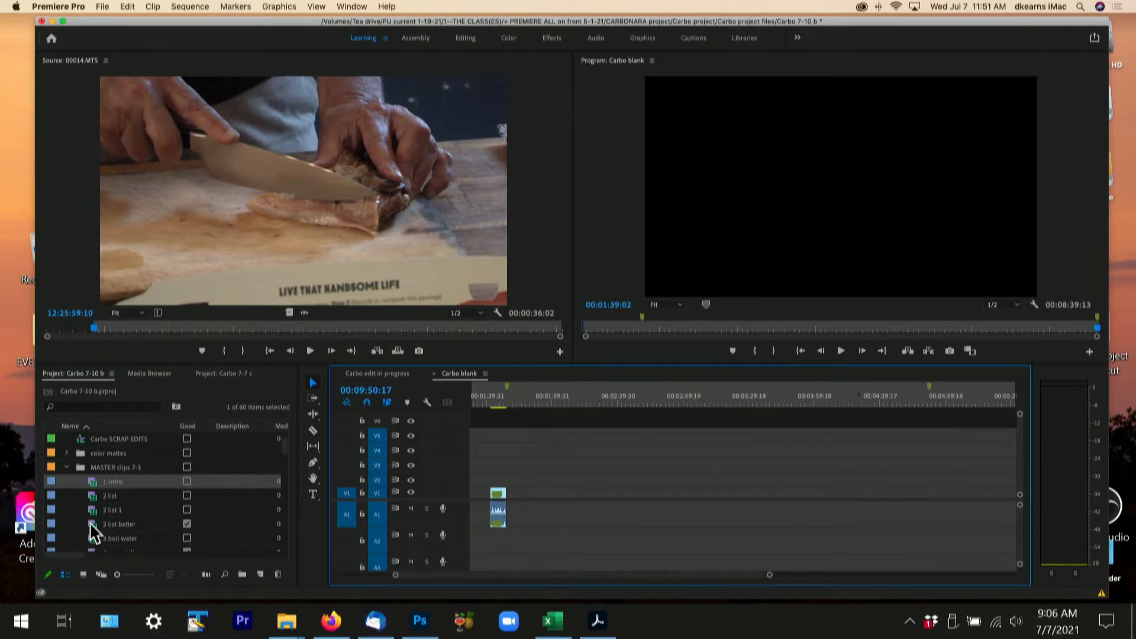
drag(94, 531, 510, 485)
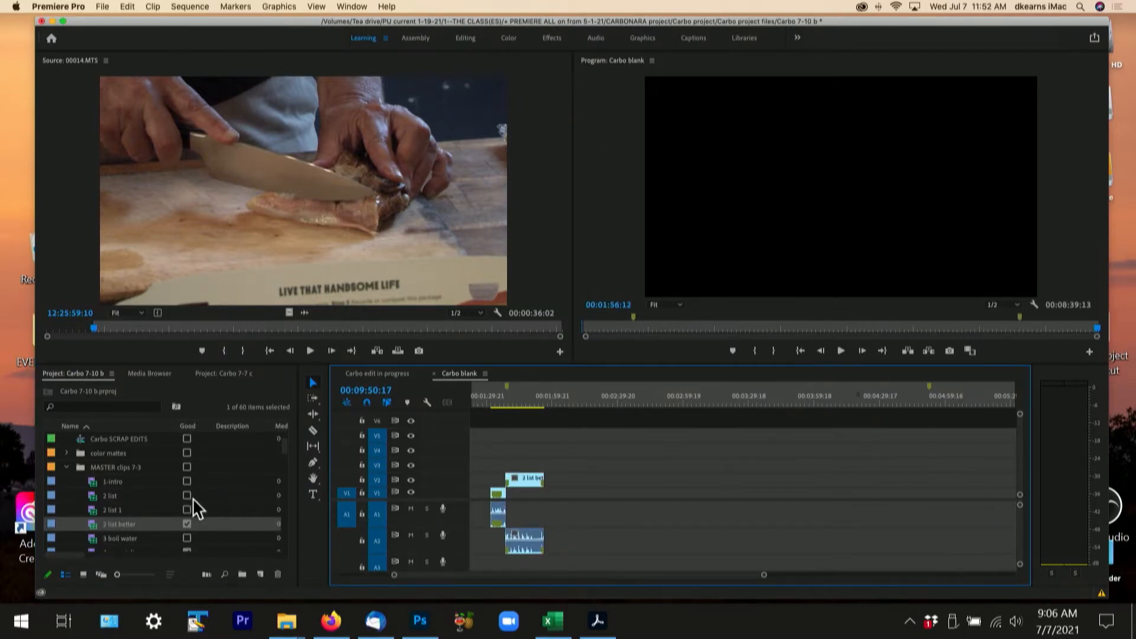
scroll(190, 508, down, 3)
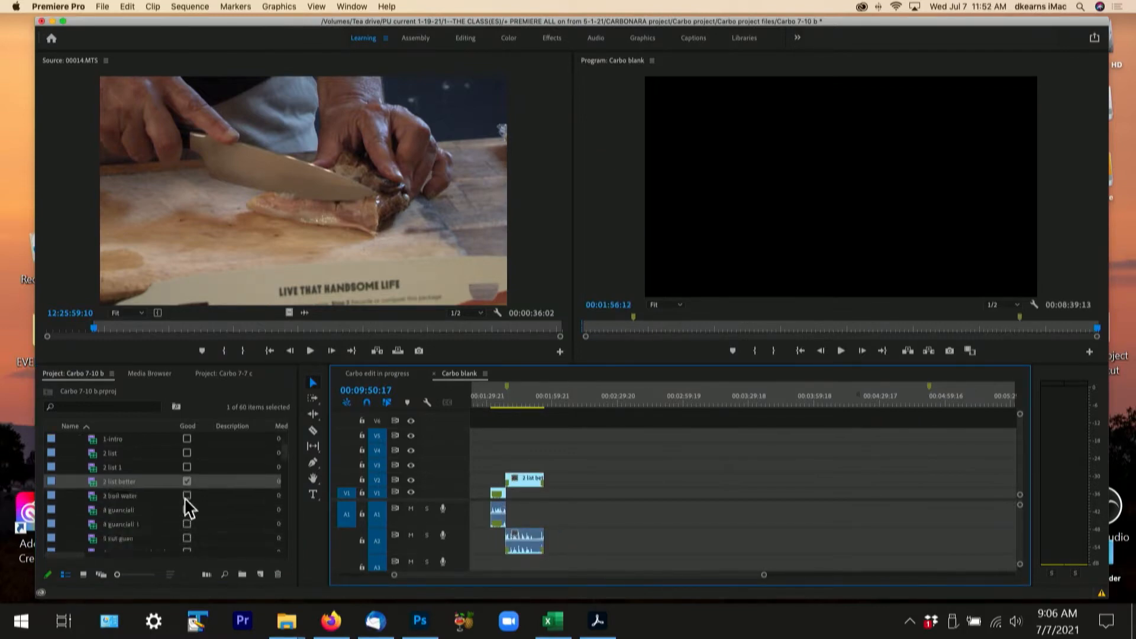
drag(96, 499, 544, 500)
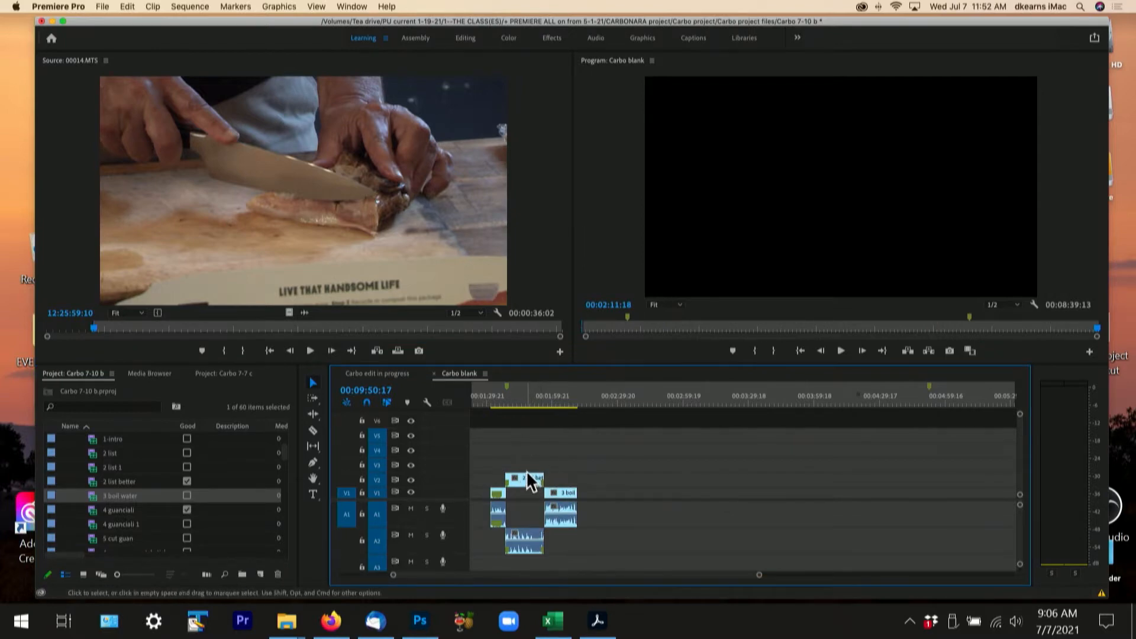
- Move the playhead to the end of the 3 boil water clip and select that clip
key(=)
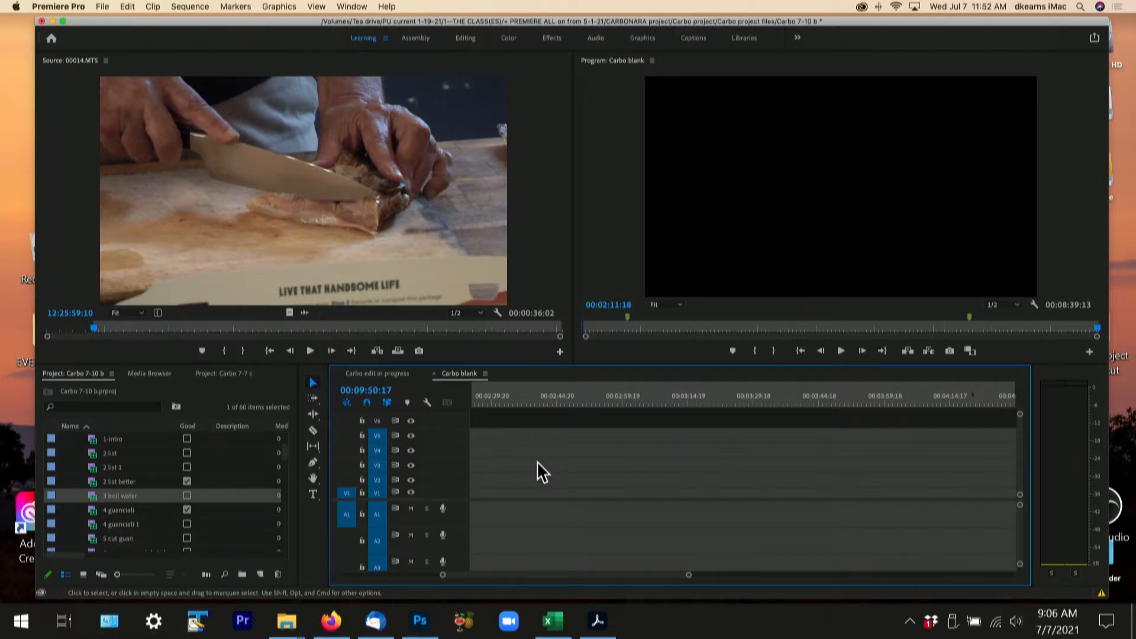
key(Up)
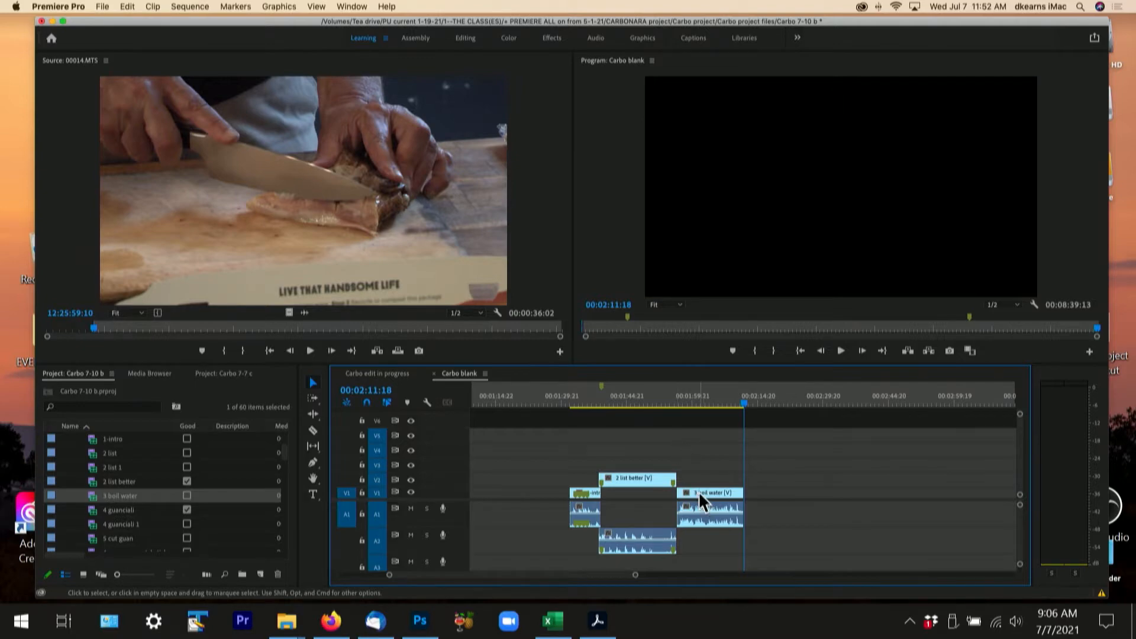
drag(702, 497, 699, 496)
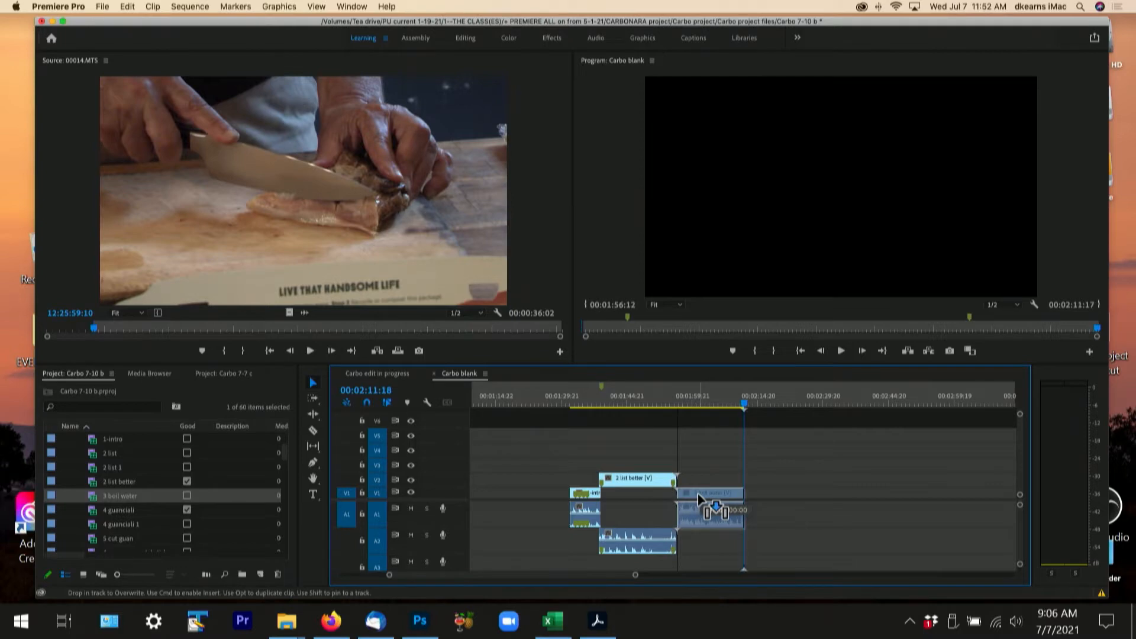
drag(698, 498, 702, 501)
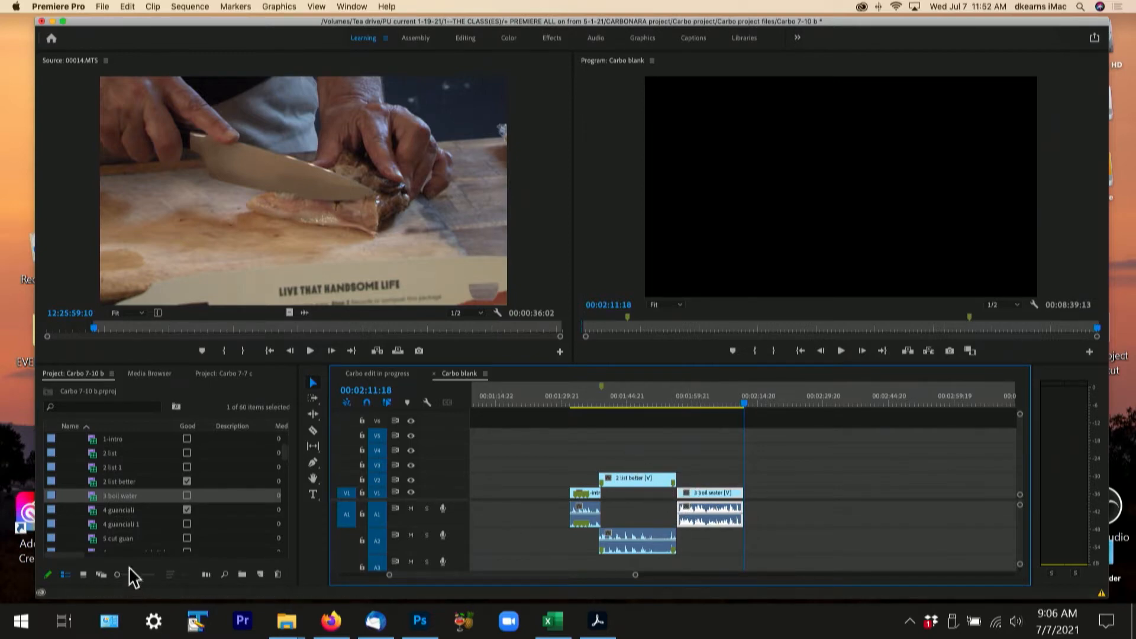
- Add 4 guanciali on V2/A2 and 5 cut guan on V1/A1 after 3 boil water, and reduce the audio track height
click(90, 511)
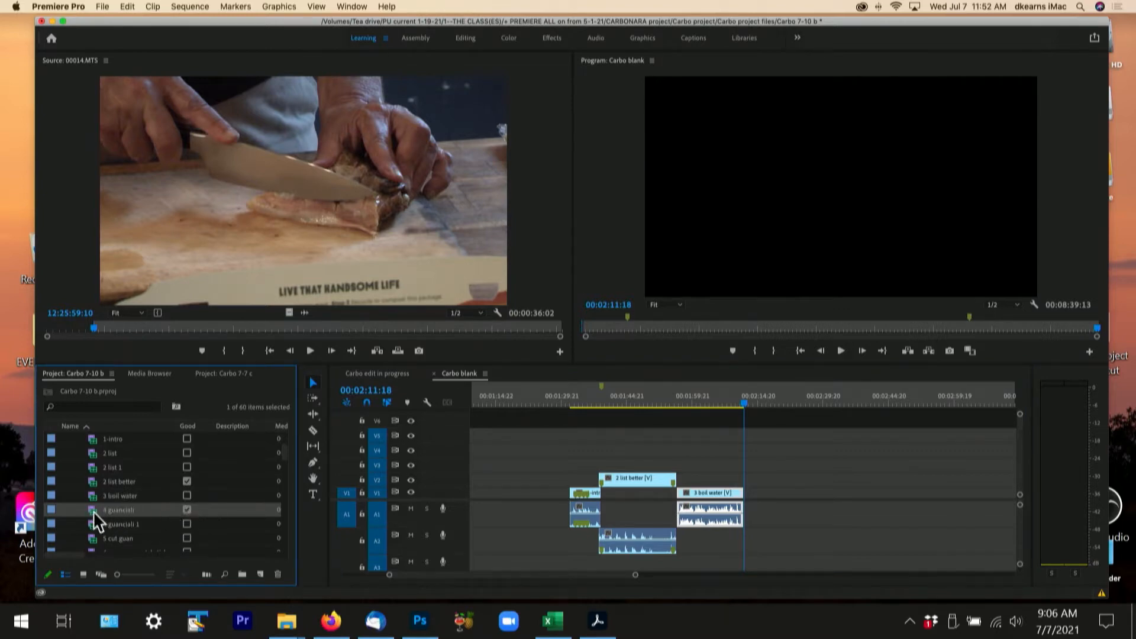
drag(89, 512, 746, 481)
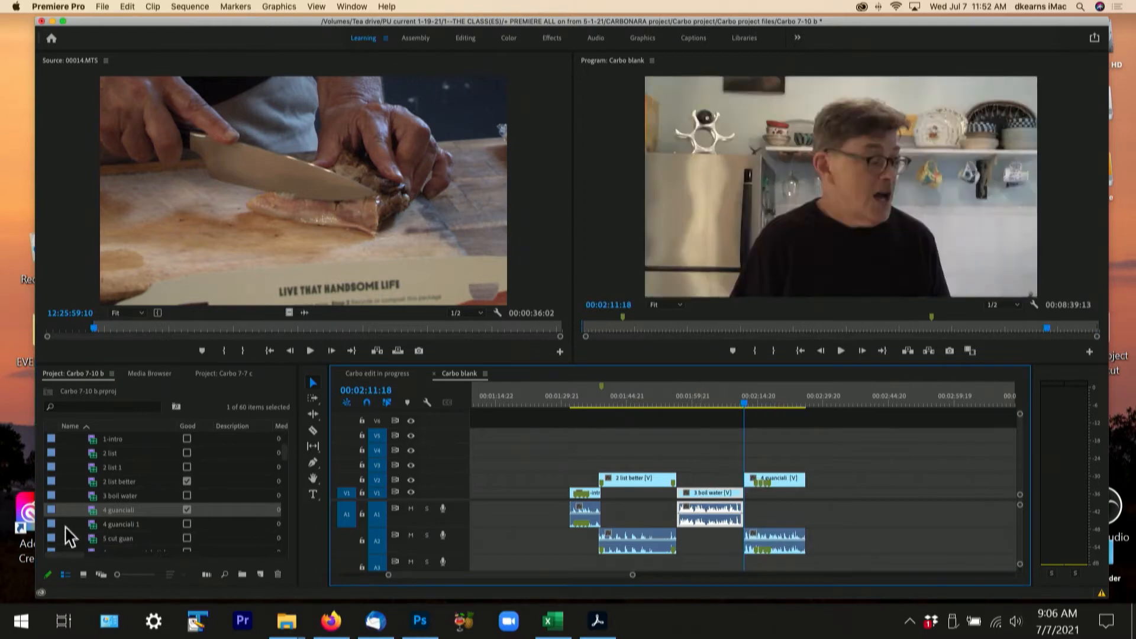
scroll(136, 517, down, 1)
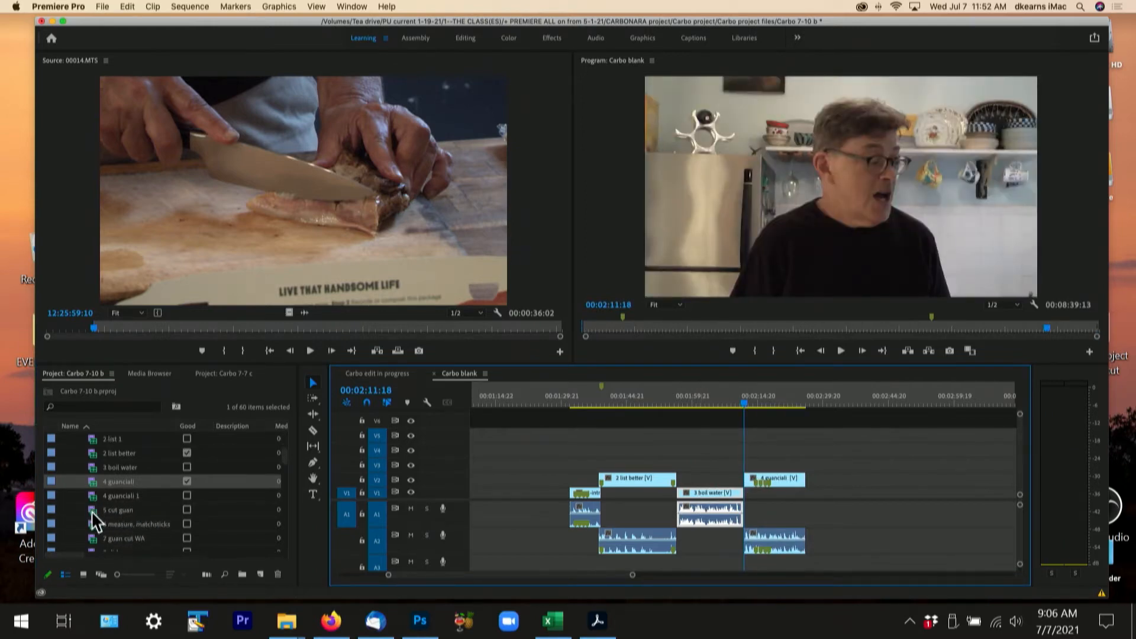
drag(91, 510, 813, 494)
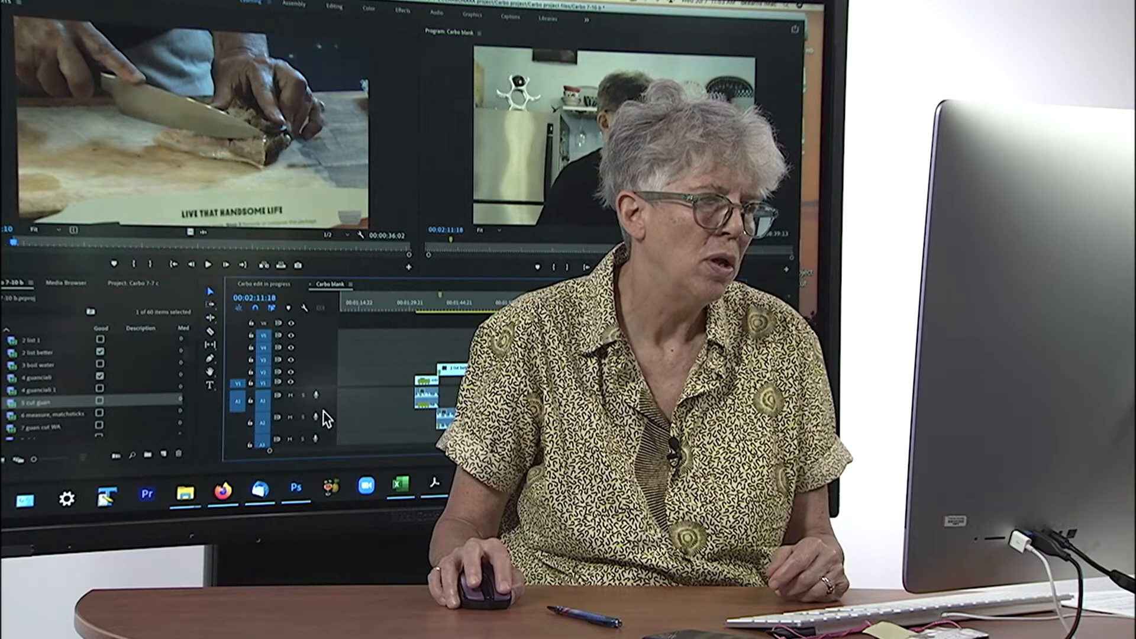
drag(324, 410, 327, 416)
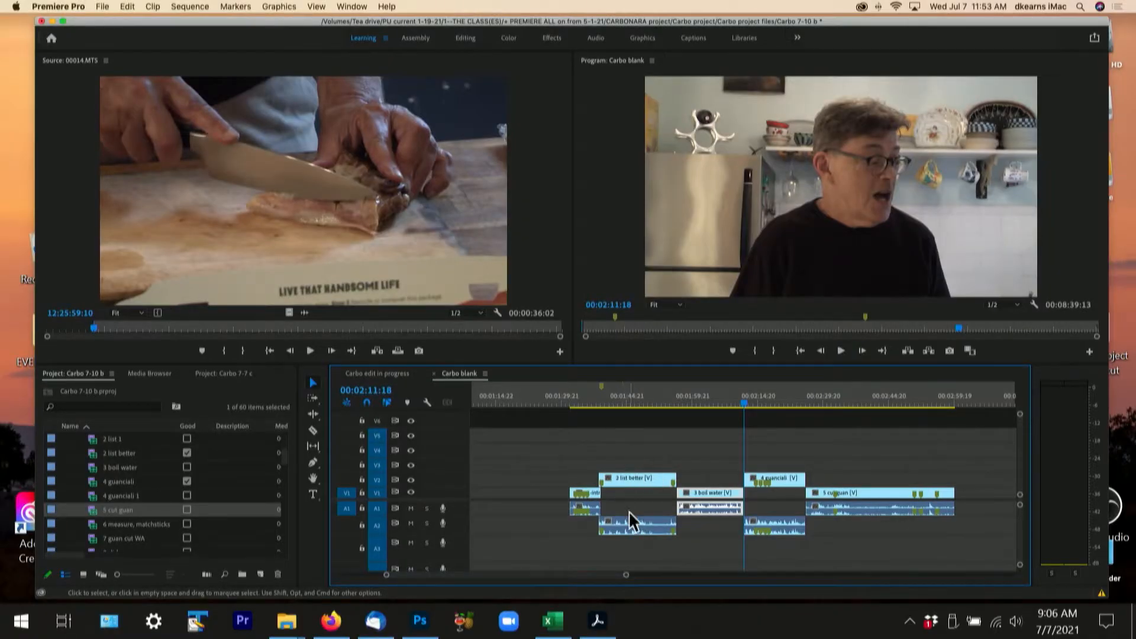
- Move the video of the 2 list better clip up to V3 and undo the move
click(626, 477)
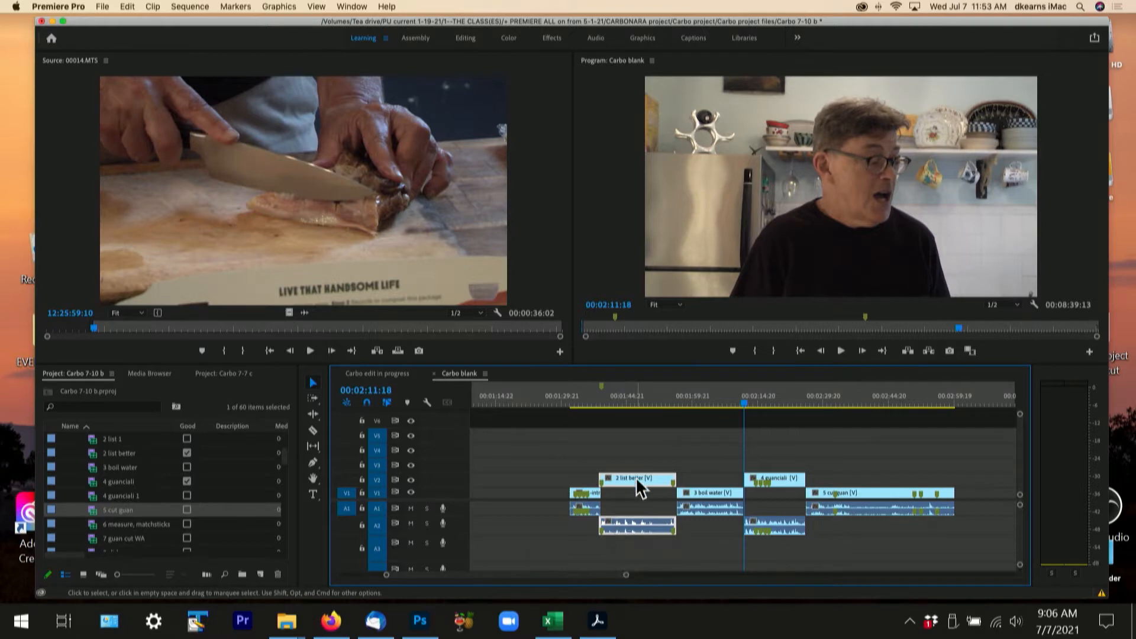
drag(635, 477, 637, 467)
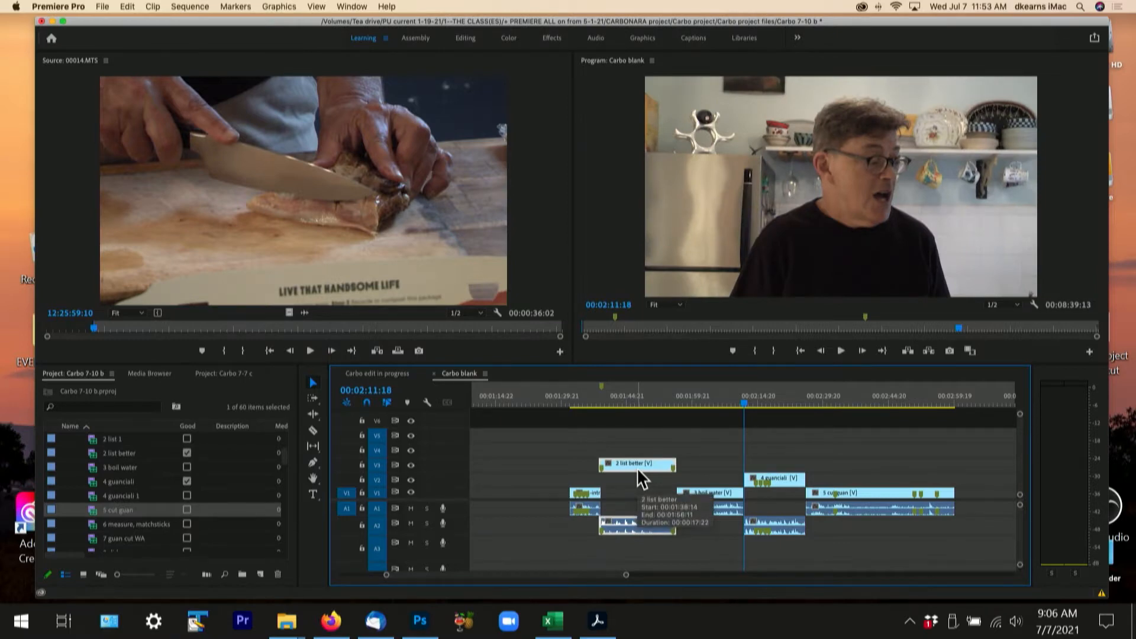
key(super+z)
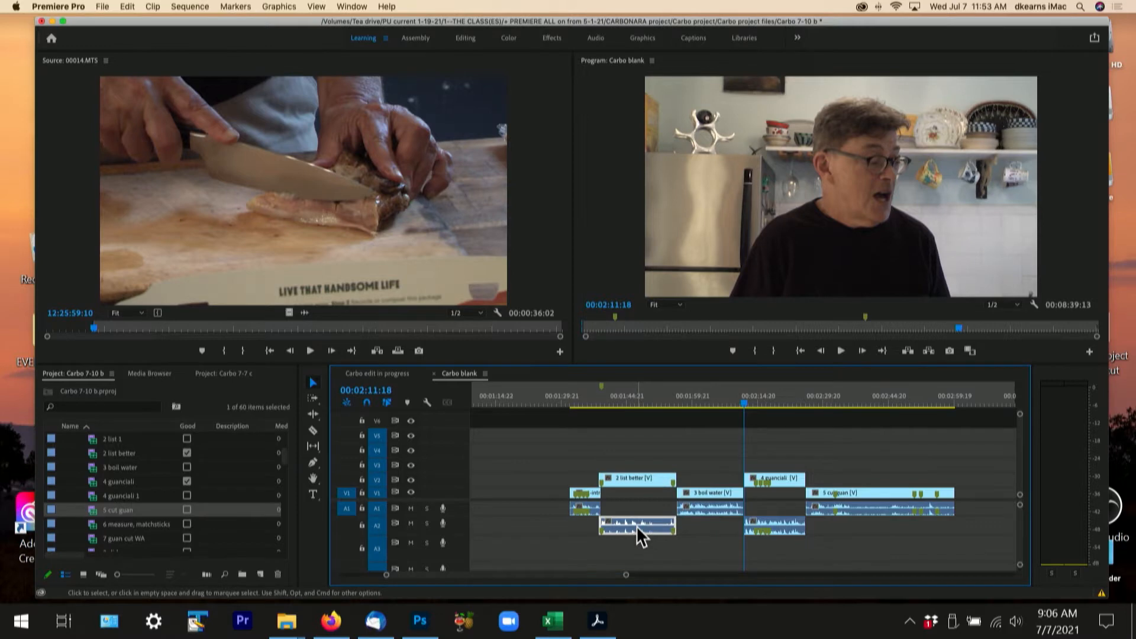
- Move the 2 list better clip's audio to A3 and its video to V3, and return them to A2 and V2
click(642, 448)
click(637, 481)
drag(637, 521, 637, 536)
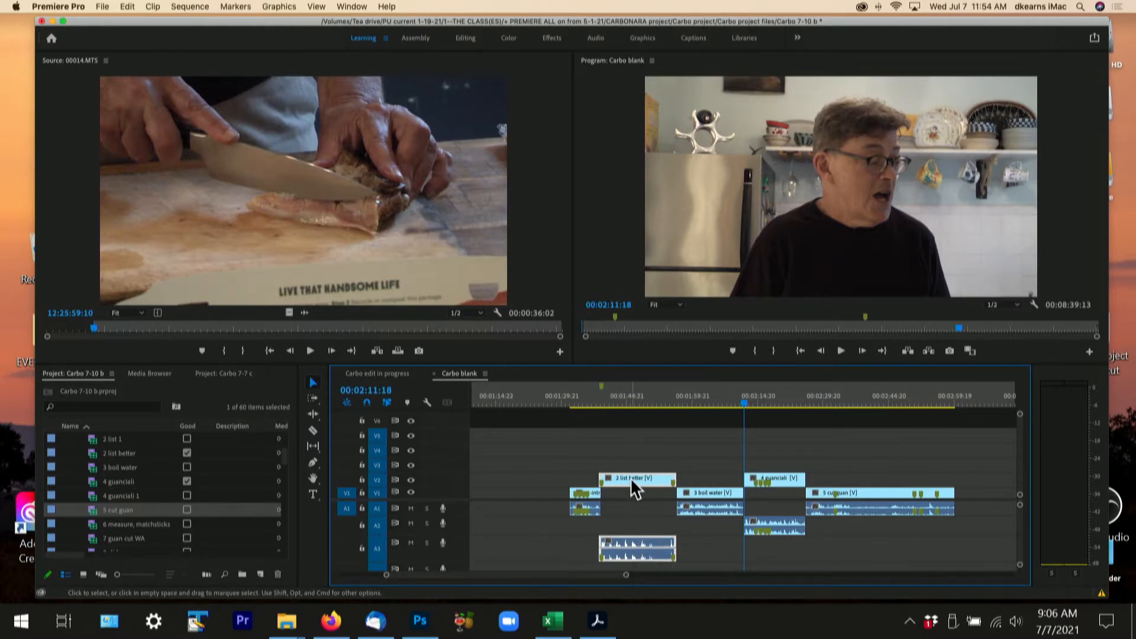
drag(630, 477, 631, 471)
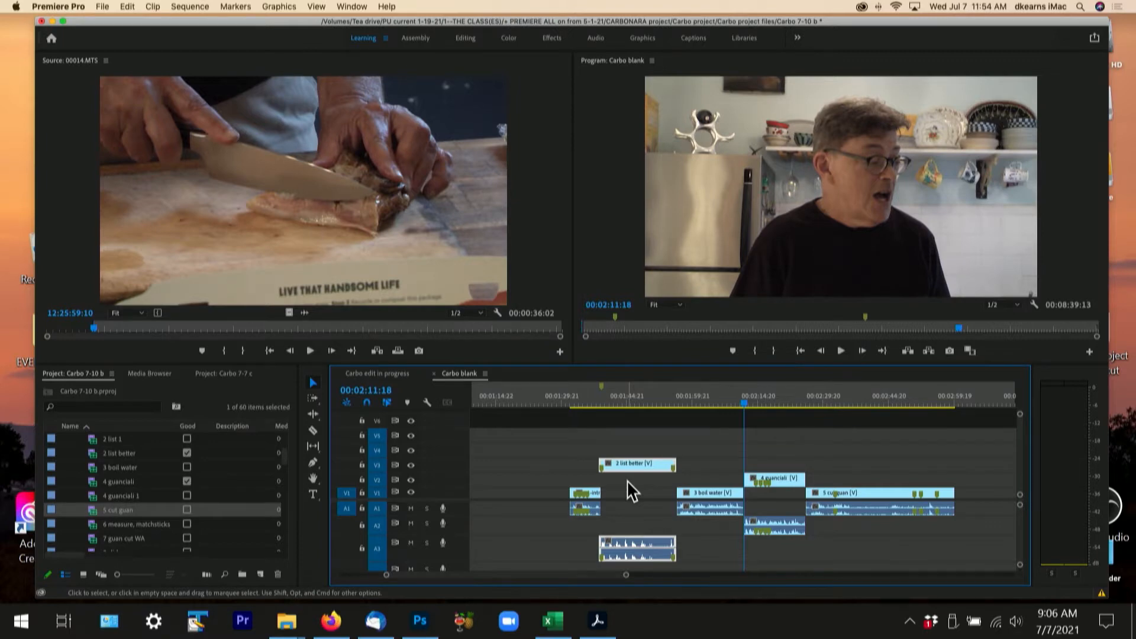
drag(636, 470, 634, 480)
drag(631, 539, 634, 528)
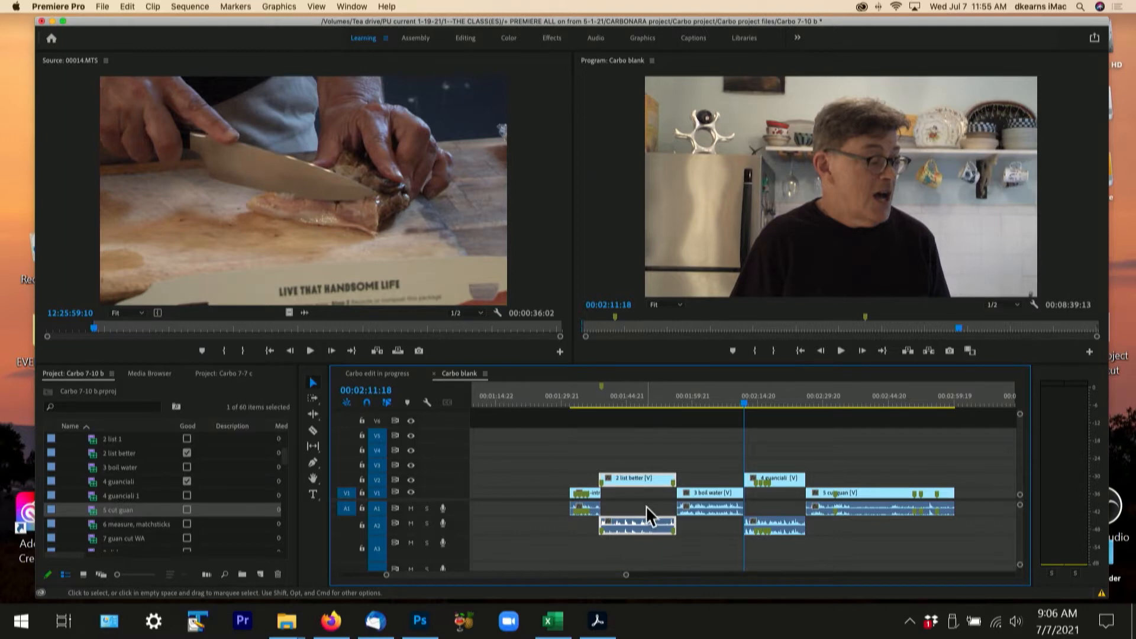
- Unlink the video and audio of the 2 list better clip
click(594, 493)
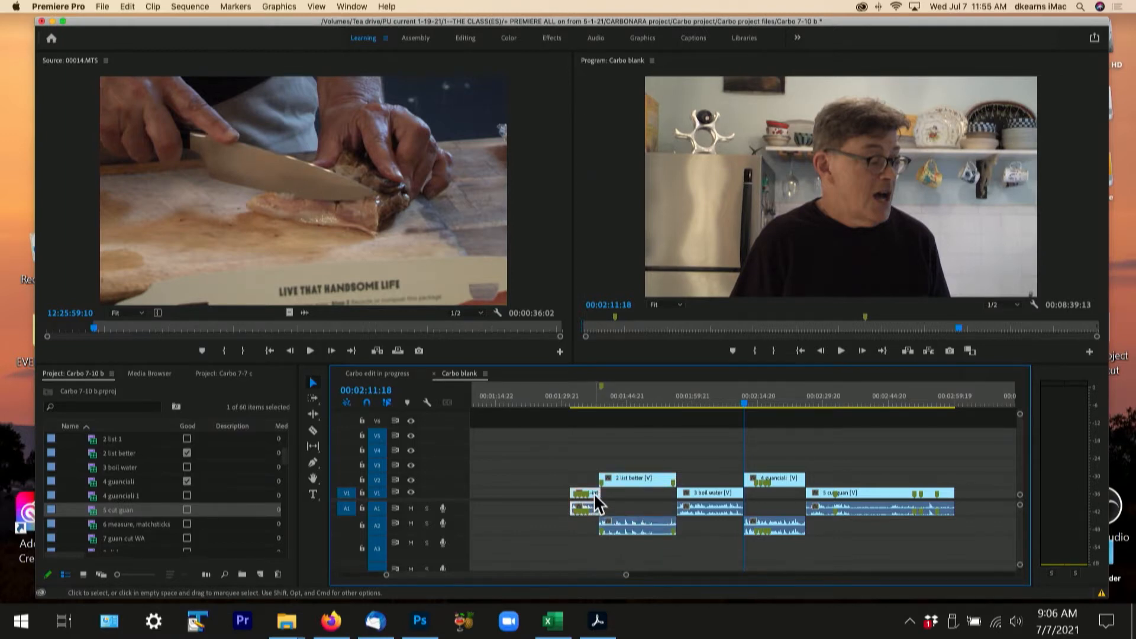
click(641, 552)
click(636, 524)
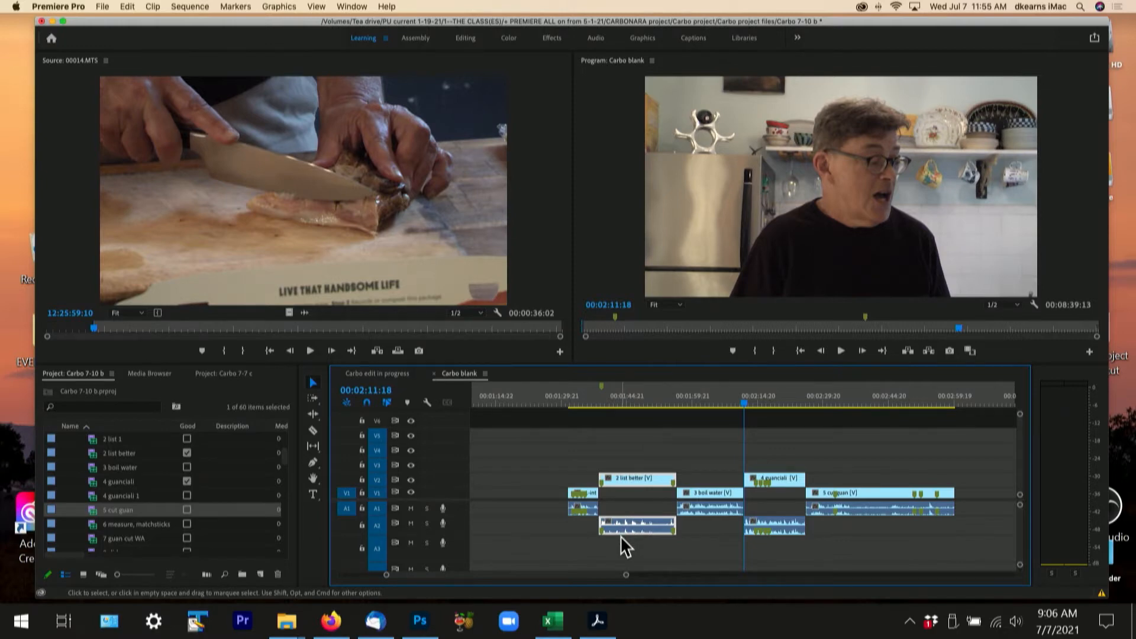
key(super+l)
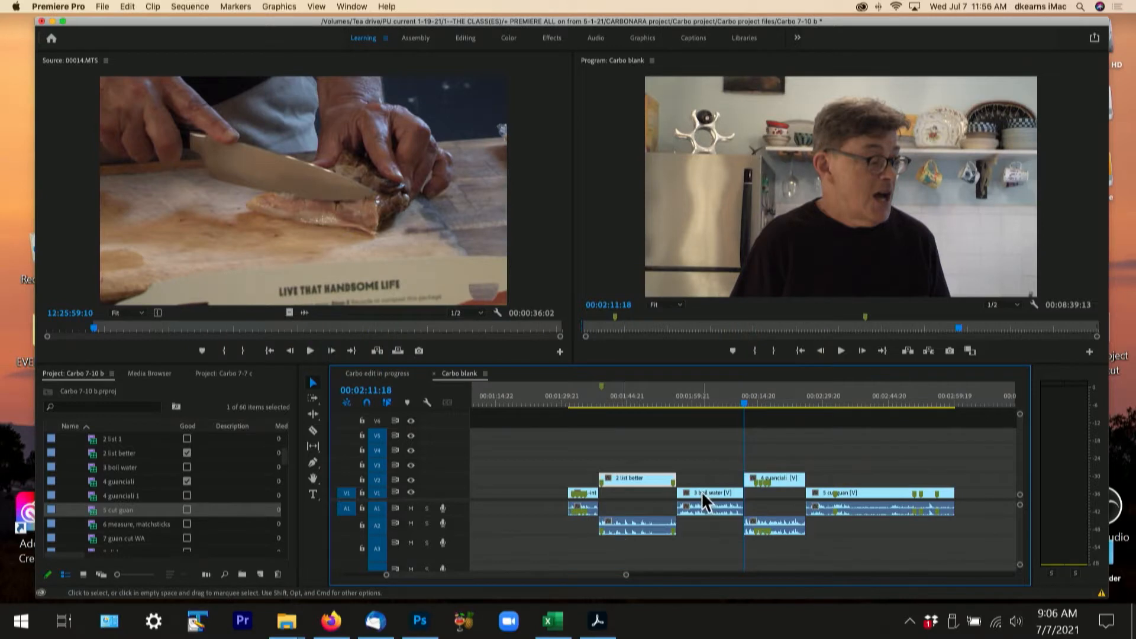
- Look up the Unlink command for the 3 boil water clip without applying it
right_click(702, 494)
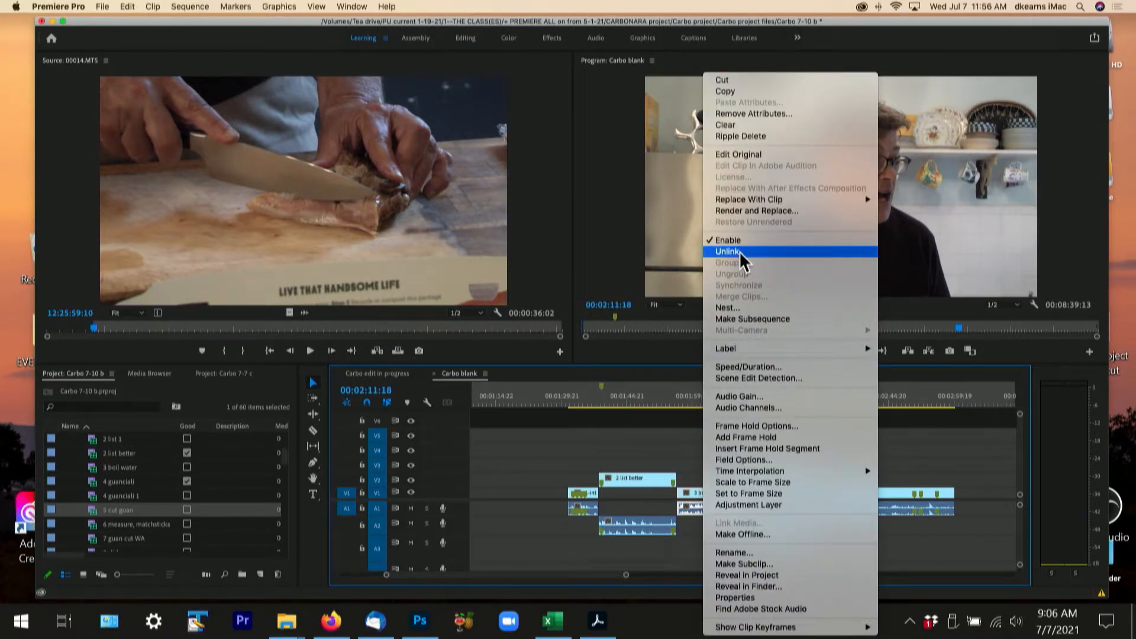
click(693, 455)
click(710, 472)
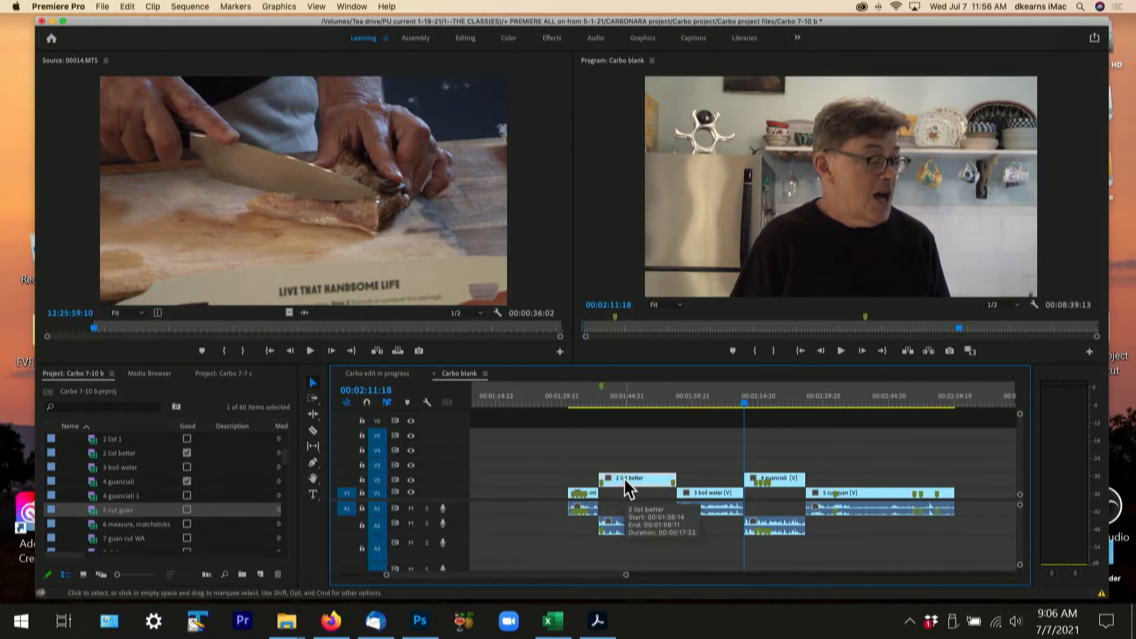
- Select the unlinked audio of 2 list better on its own, and move only its video up to V3
click(642, 528)
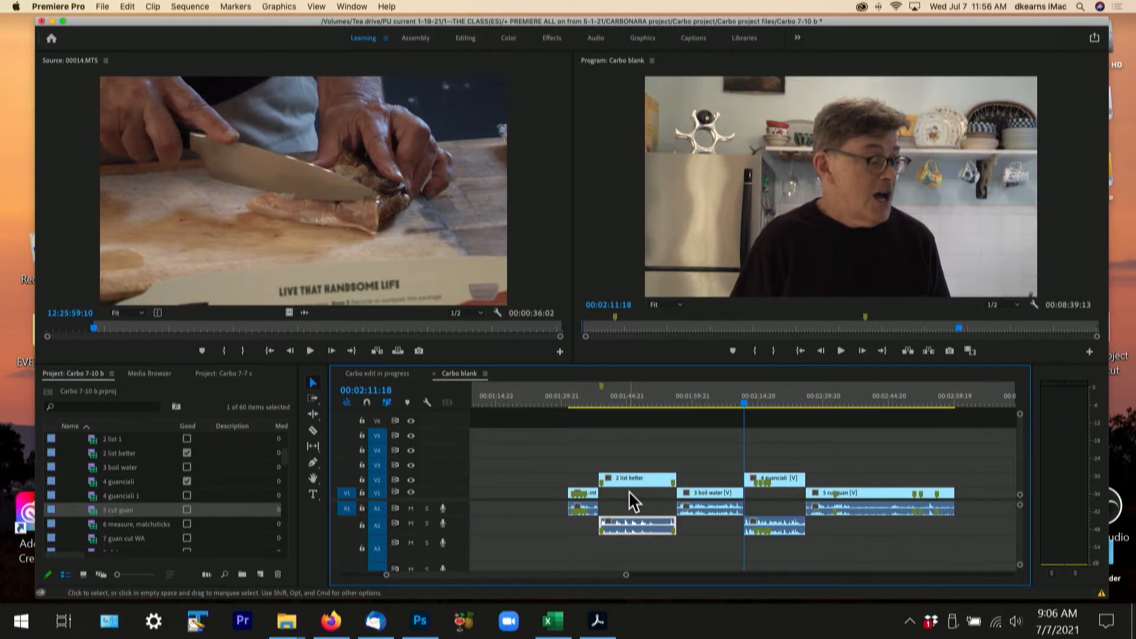
drag(623, 477, 627, 481)
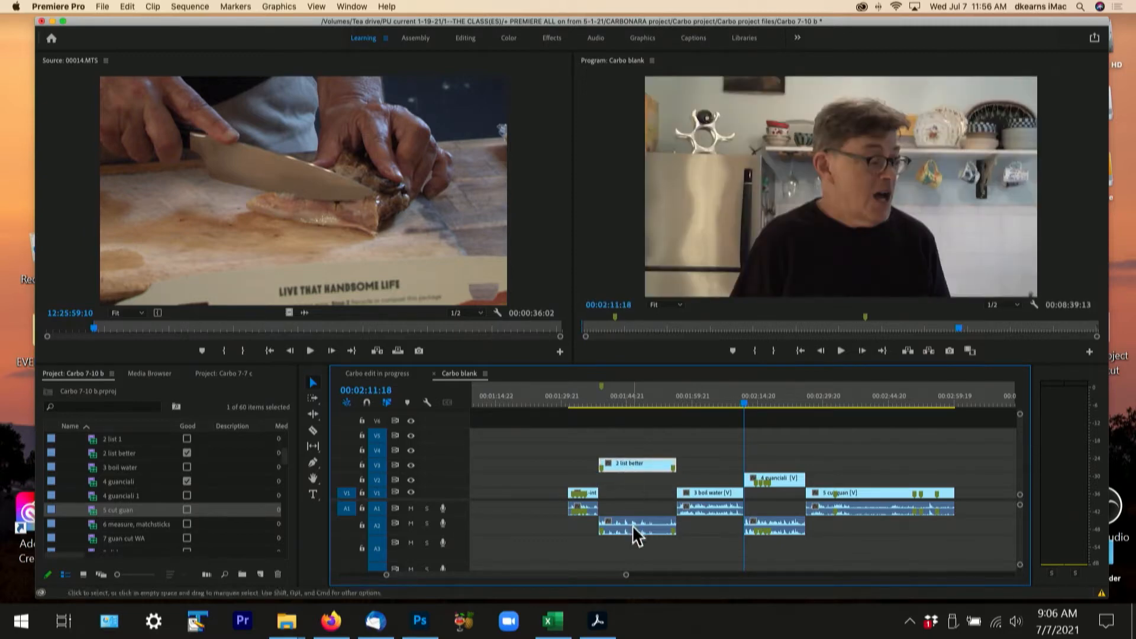
- Move only the unlinked audio of 2 list better down to A3, and return it to A2
mouse_move(634, 526)
mouse_down()
mouse_move(635, 541)
mouse_move(627, 536)
mouse_up()
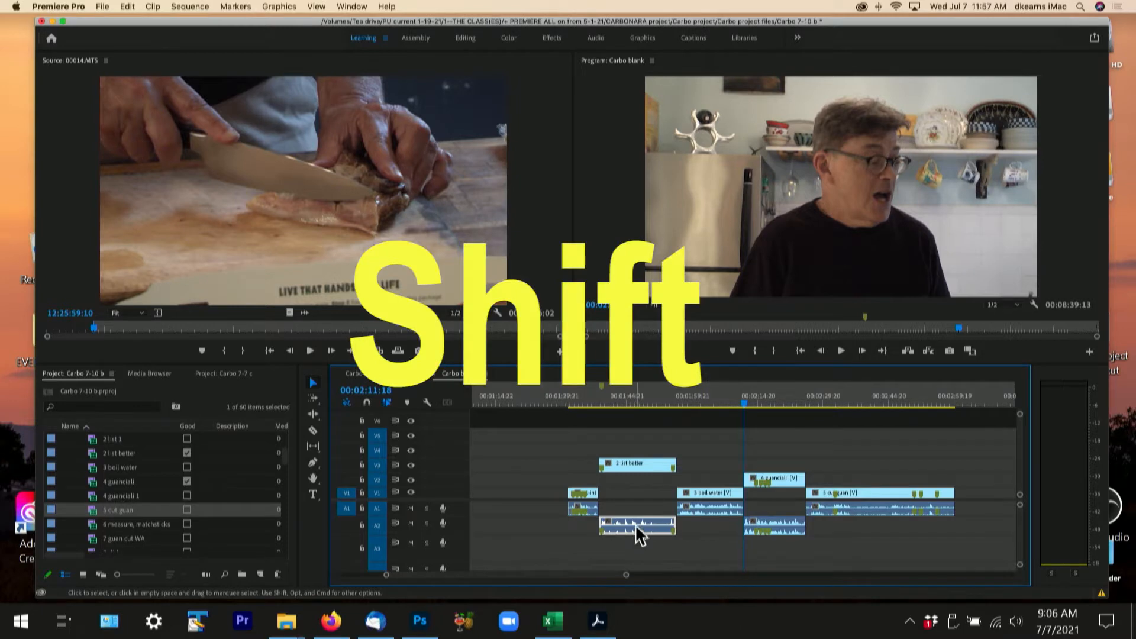
drag(636, 524, 637, 550)
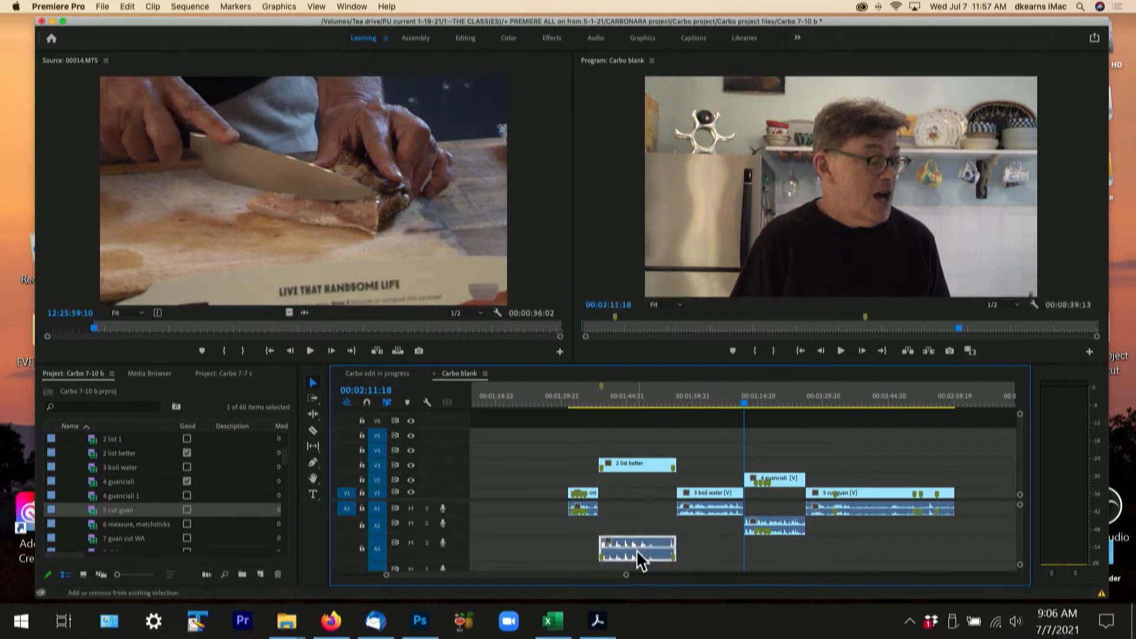
click(627, 511)
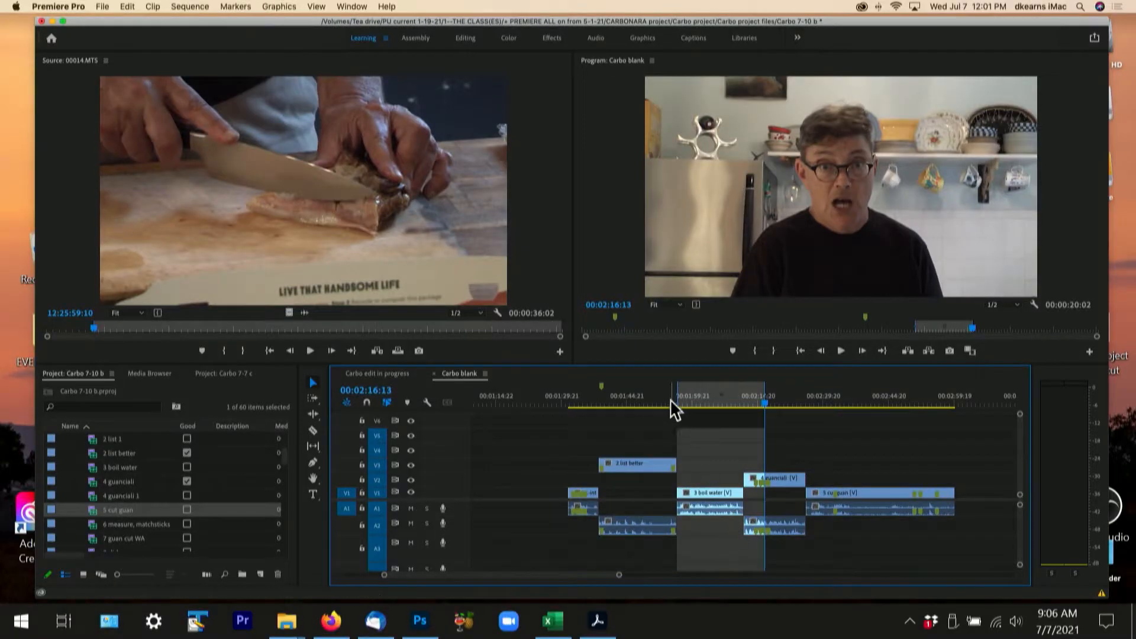
- Play the transition from 2 list better into 3 boil water, starting at 00:01:54:14
click(667, 398)
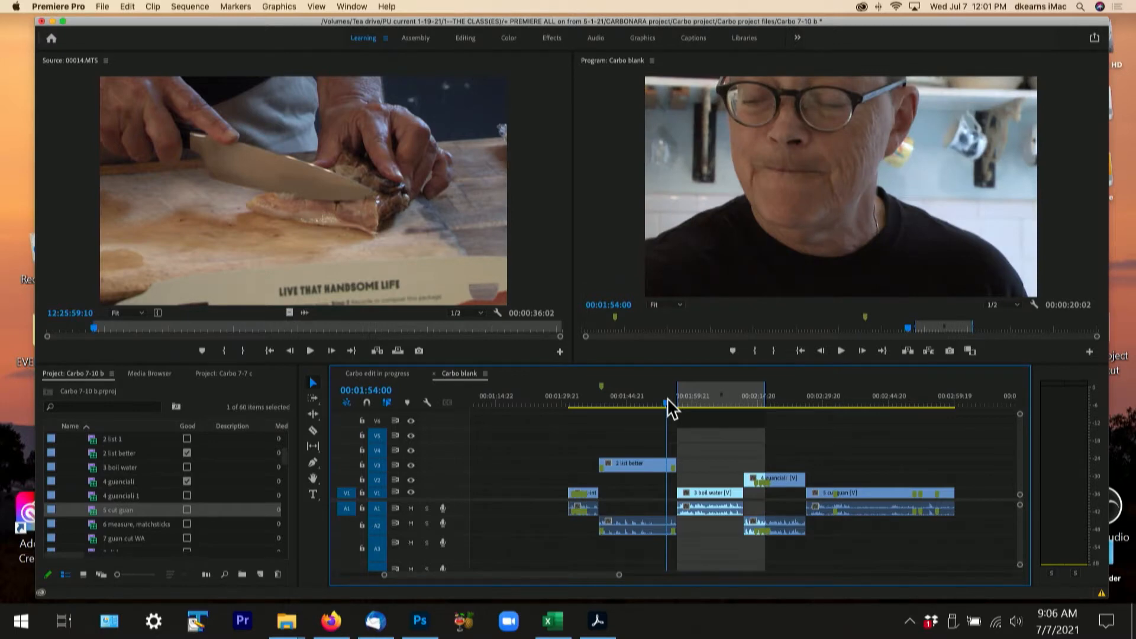
key(equal)
key(equal)
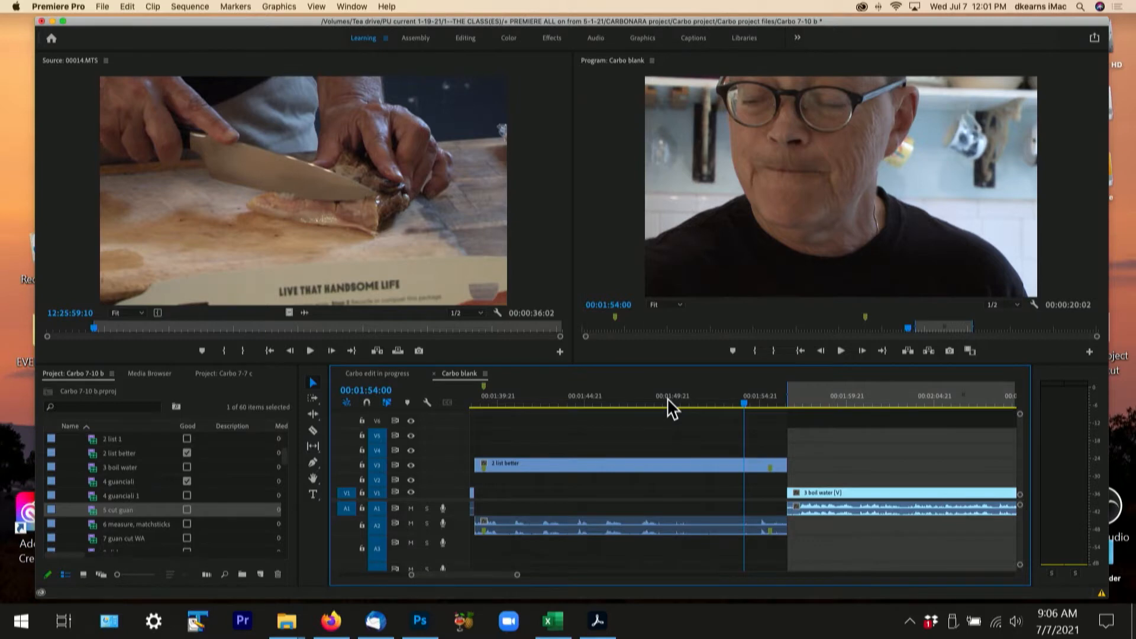
click(755, 398)
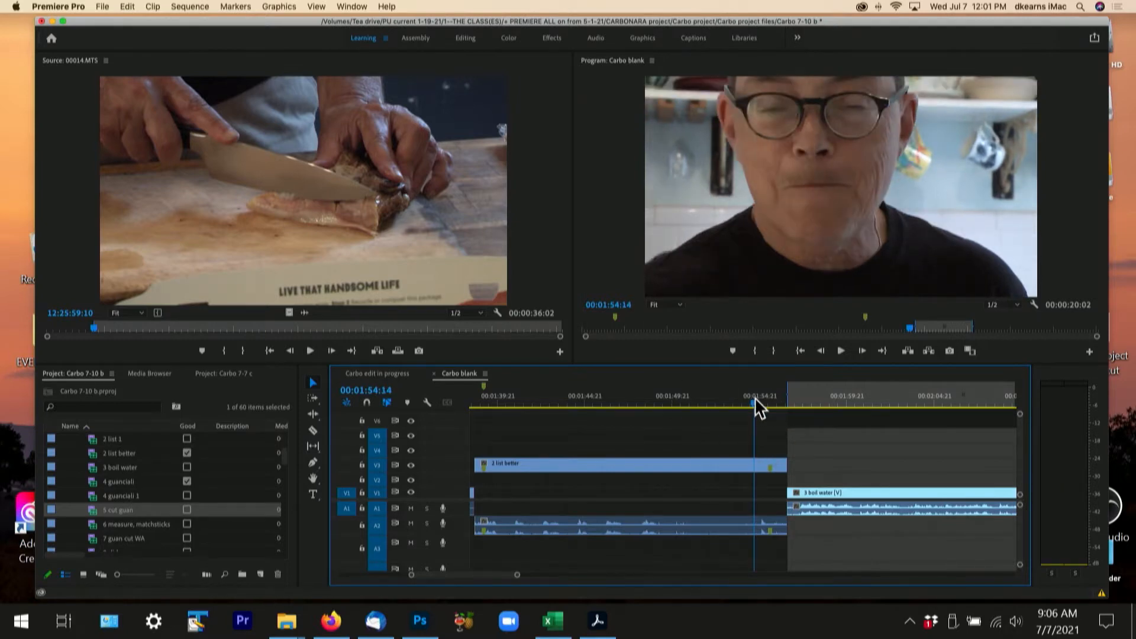
key(space)
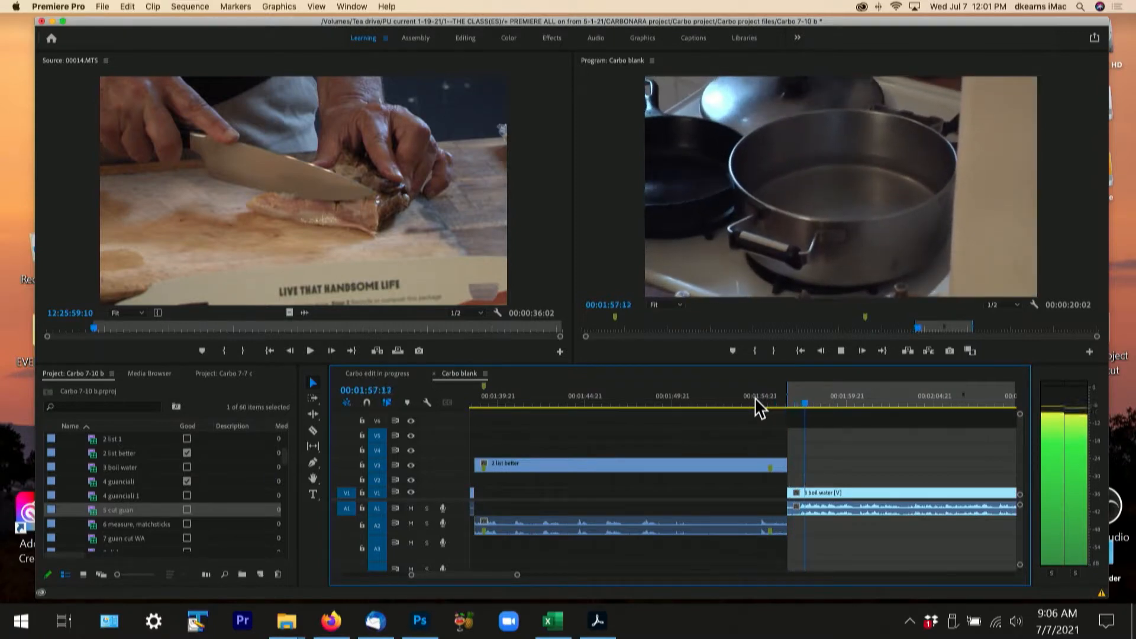
key(space)
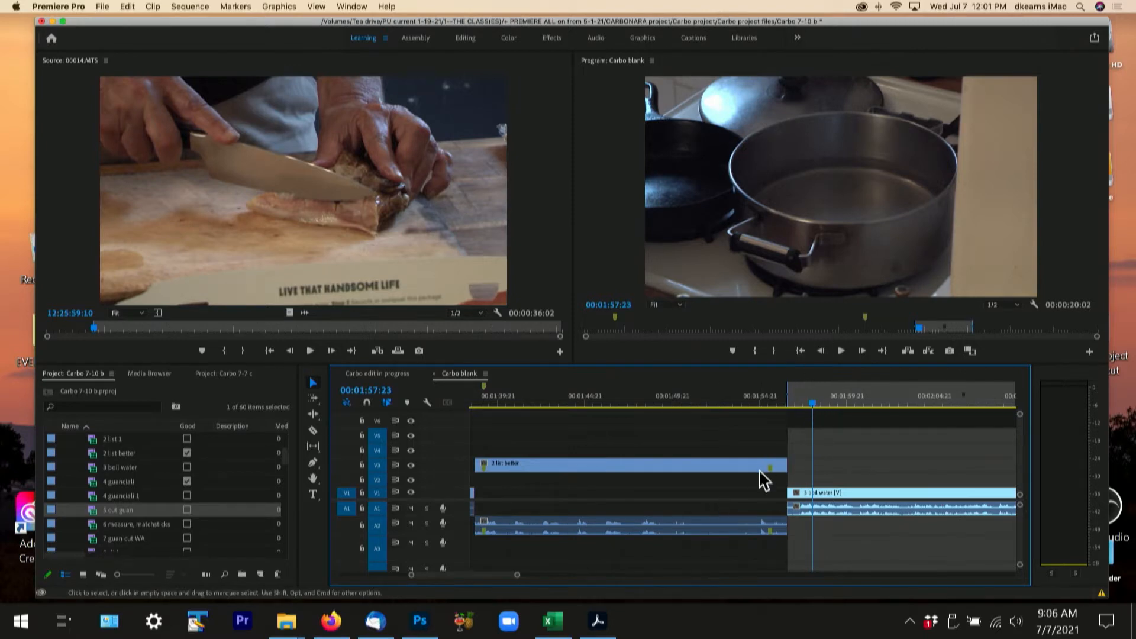
- Try sliding only the video of 2 list better over 3 boil water, undo the move, and link the clip's video and audio
drag(751, 467, 776, 470)
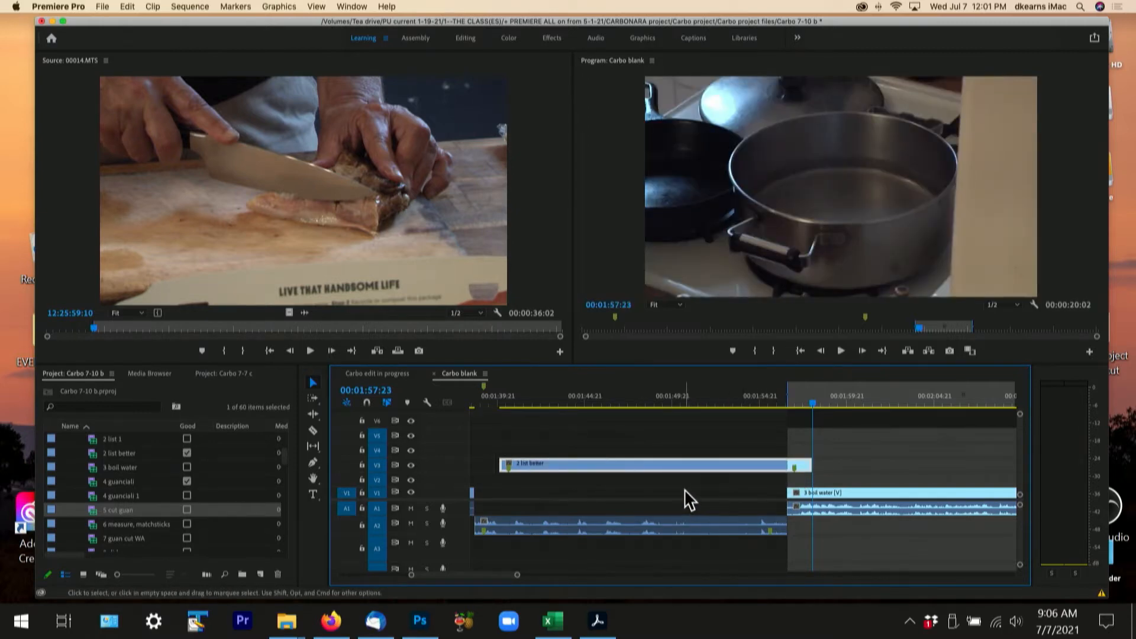
key(super+z)
click(661, 476)
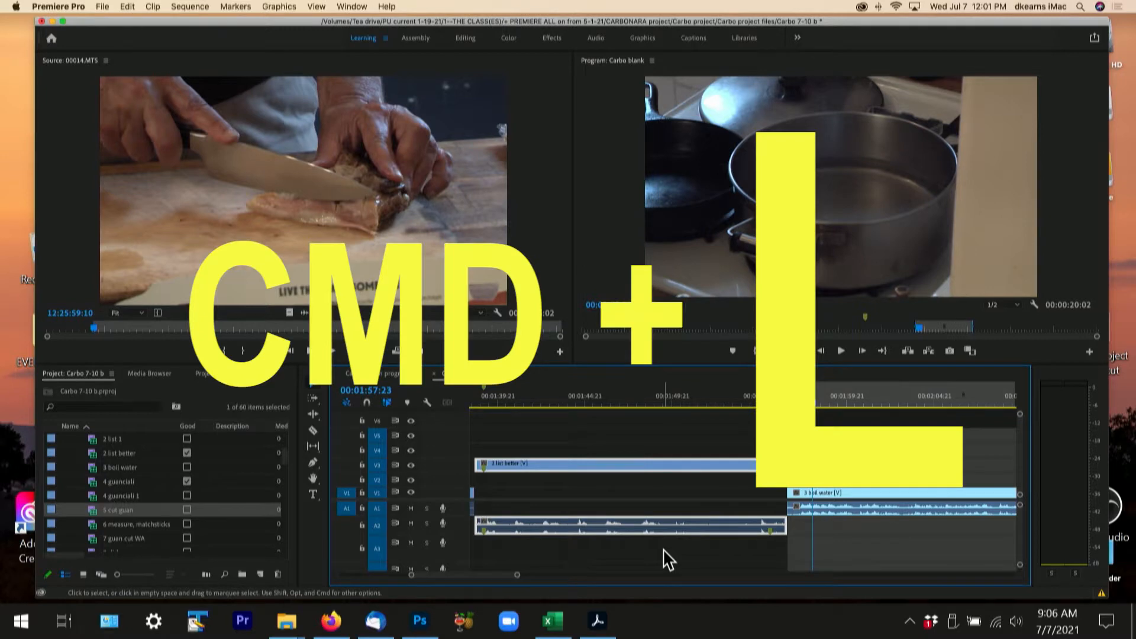
click(677, 434)
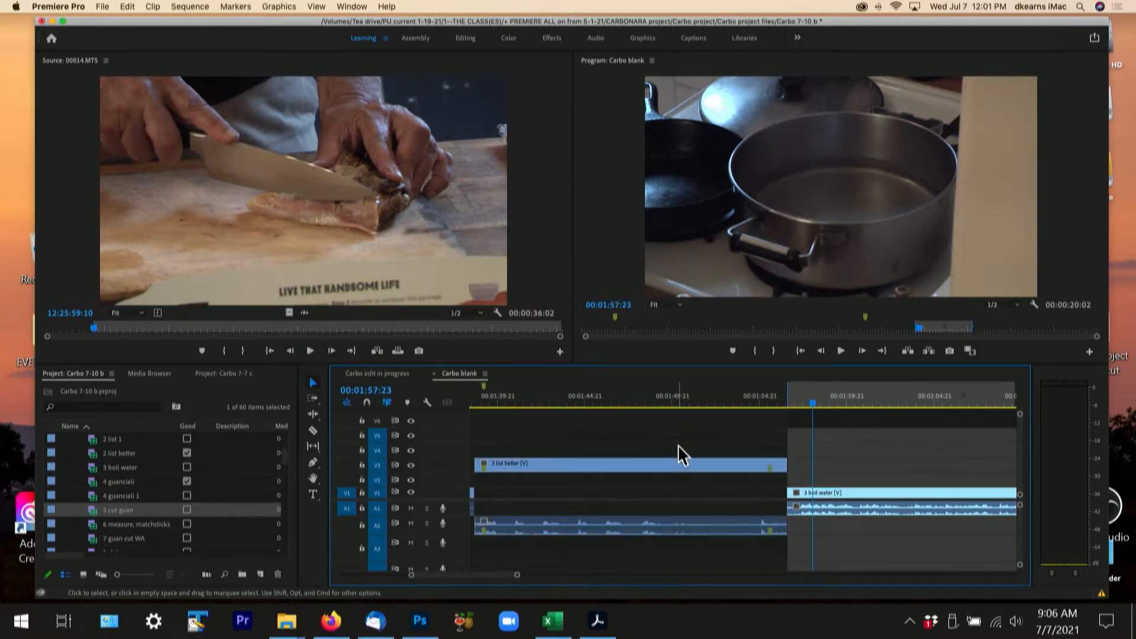
- Shift the linked 2 list better clip slightly along its tracks, toggling timeline snapping between the moves
mouse_move(678, 460)
mouse_down()
mouse_move(718, 471)
mouse_move(680, 477)
mouse_up()
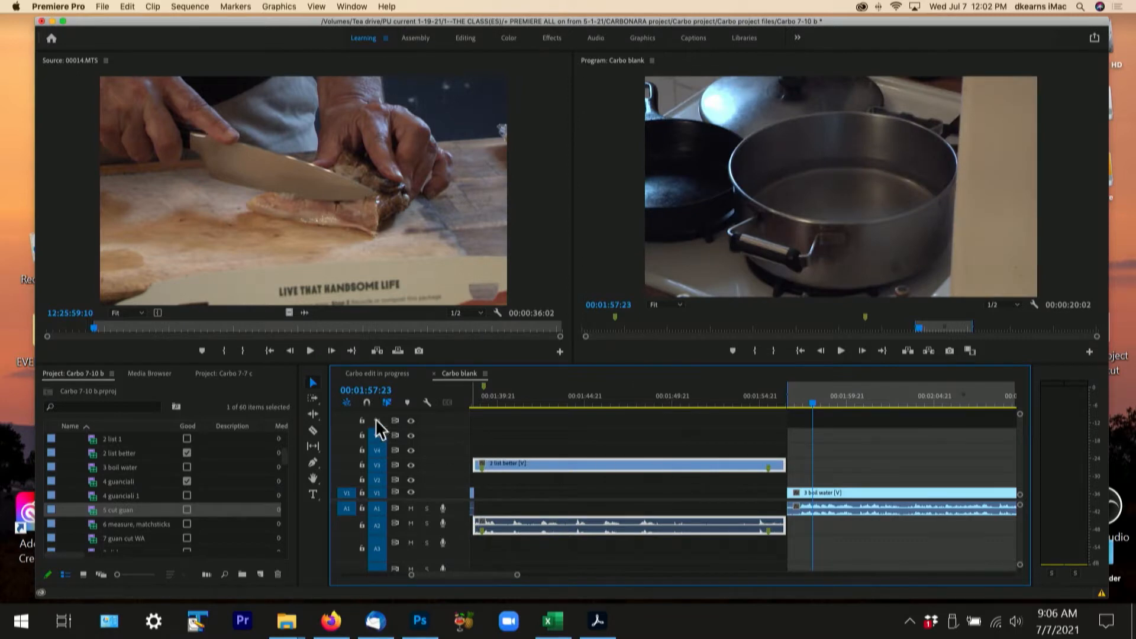
click(367, 403)
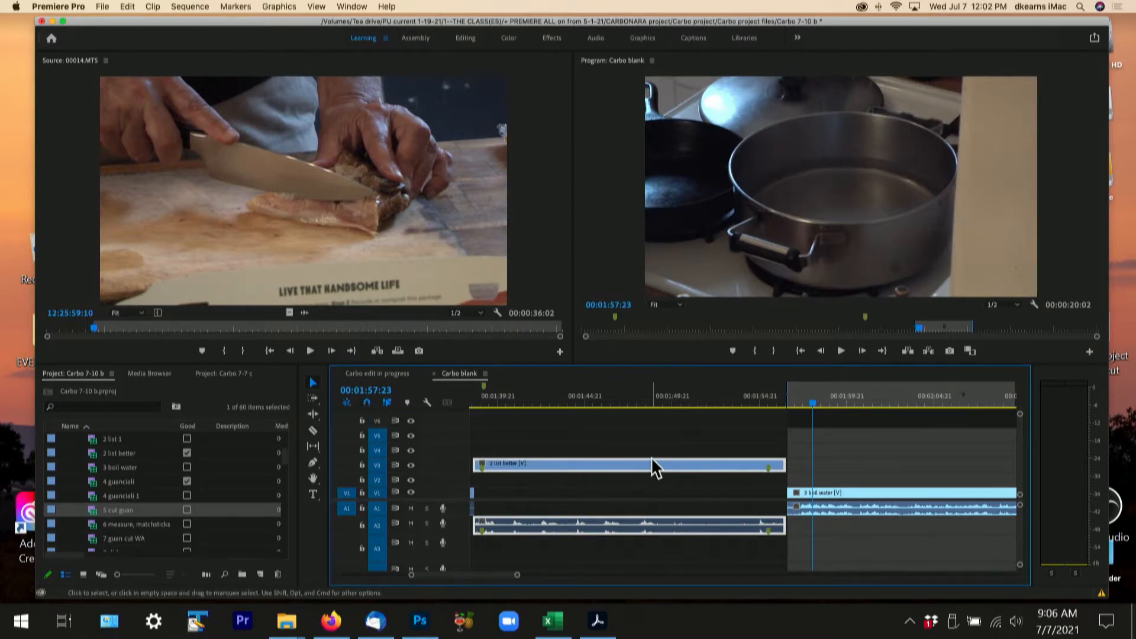
drag(652, 462, 682, 467)
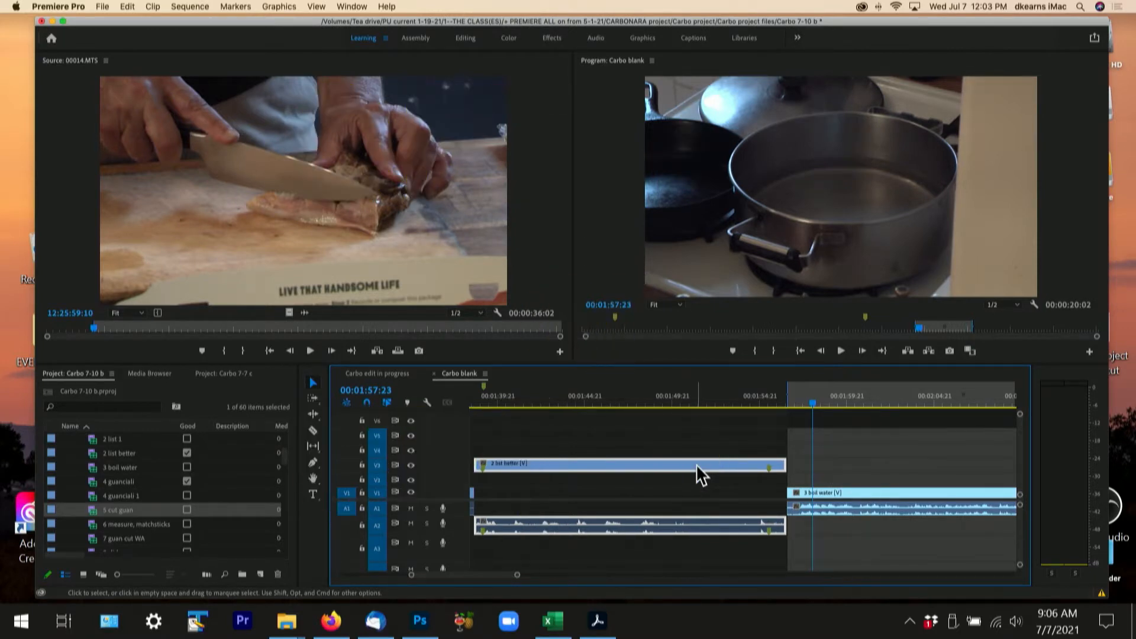
- Nudge the linked 2 list better clip frame by frame later over the start of 3 boil water, and a few frames back
key(alt+period)
key(alt+period)
key(alt+period)
key(alt+period)
key(alt+period)
key(alt+period)
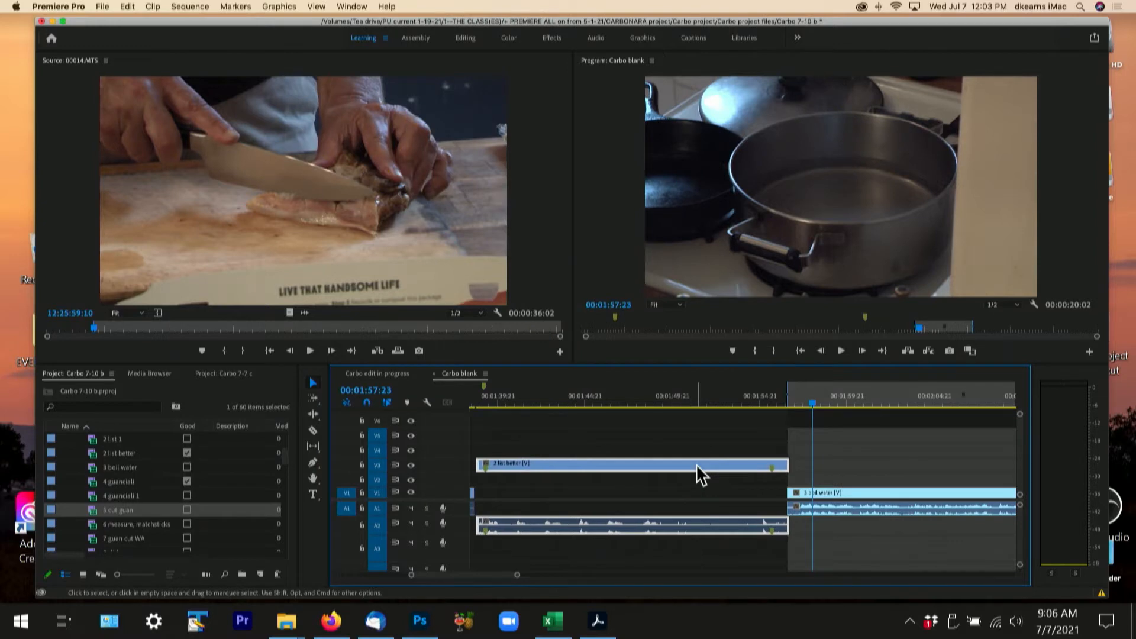
key(alt+period)
key(alt+period)
key(alt+period)
key(alt+period)
key(alt+period)
key(alt+period)
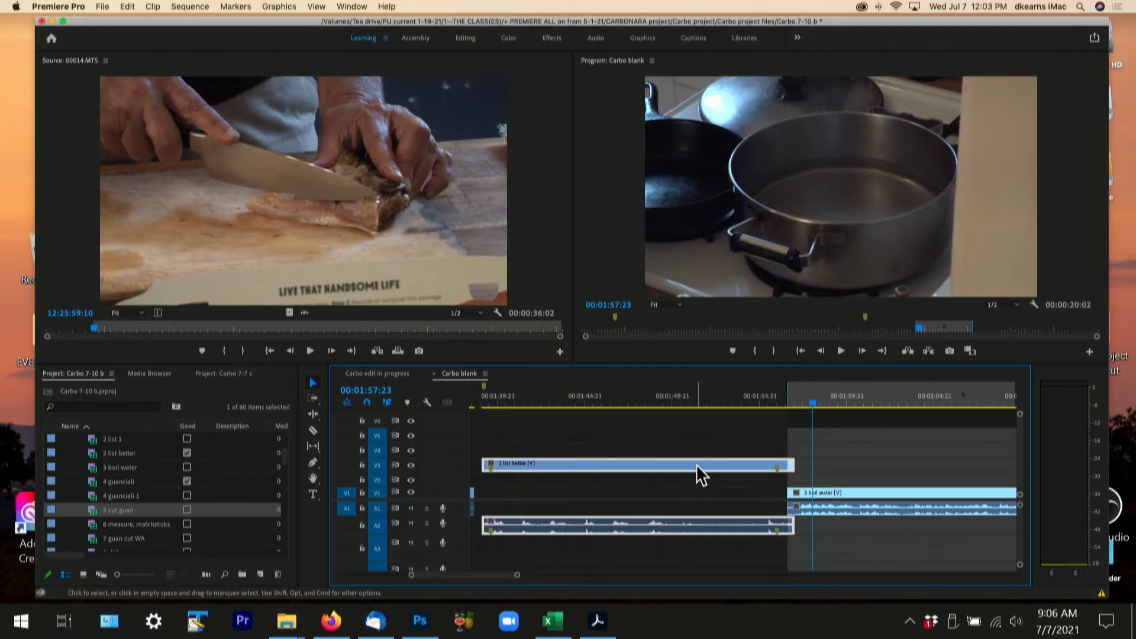
key(alt+comma)
key(alt+comma)
key(alt+comma)
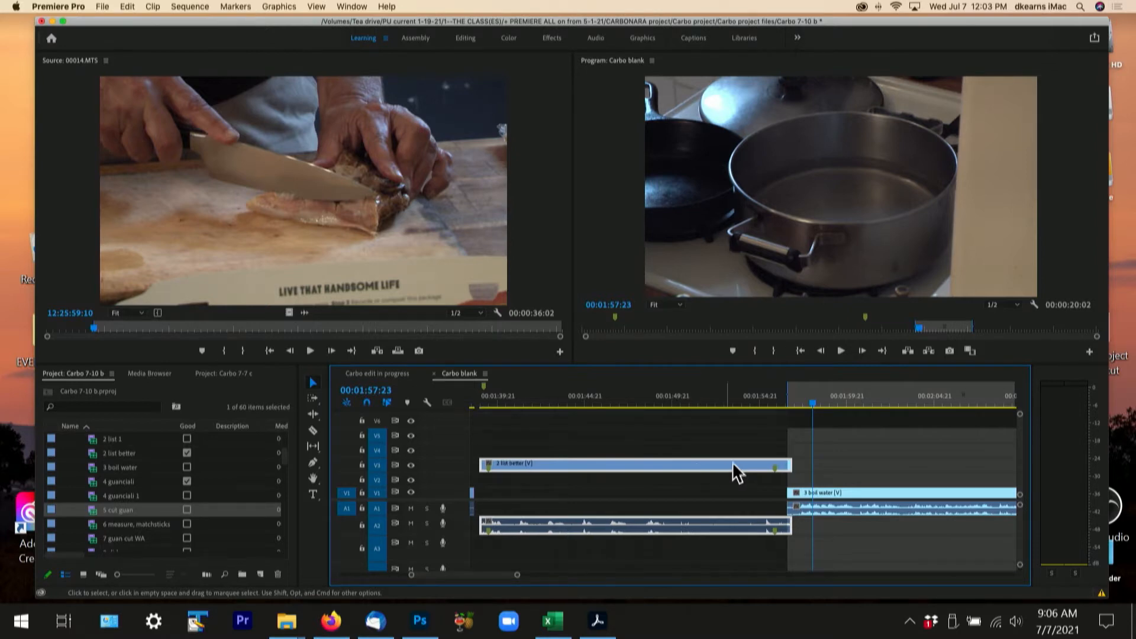
- Play the nudged overlap of 2 list better and 3 boil water to check its timing
click(764, 402)
key(space)
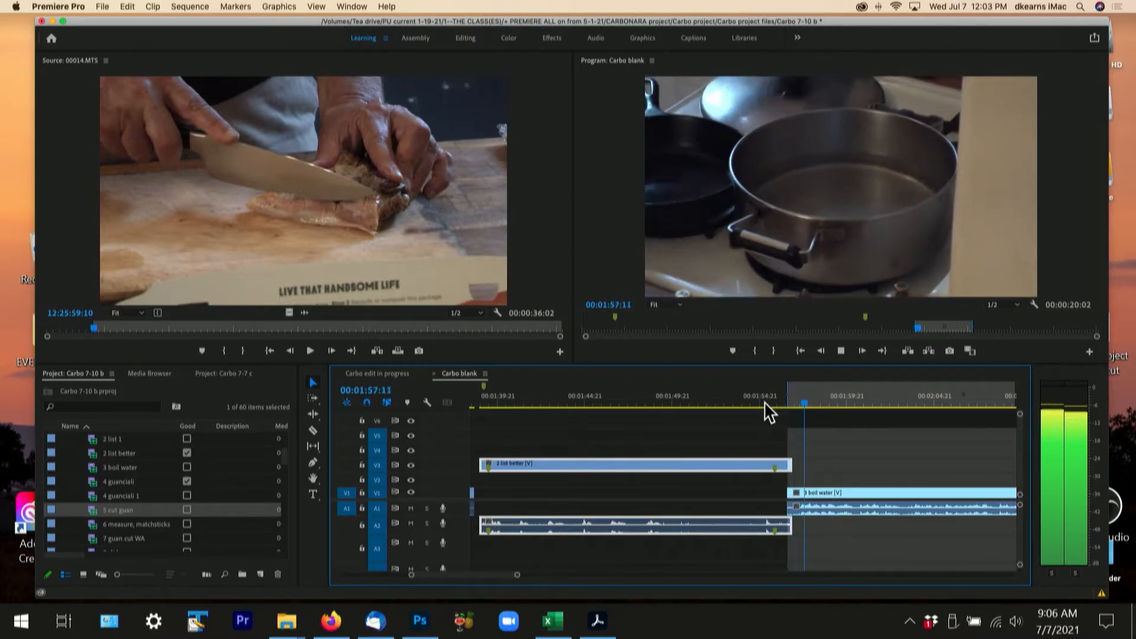
key(space)
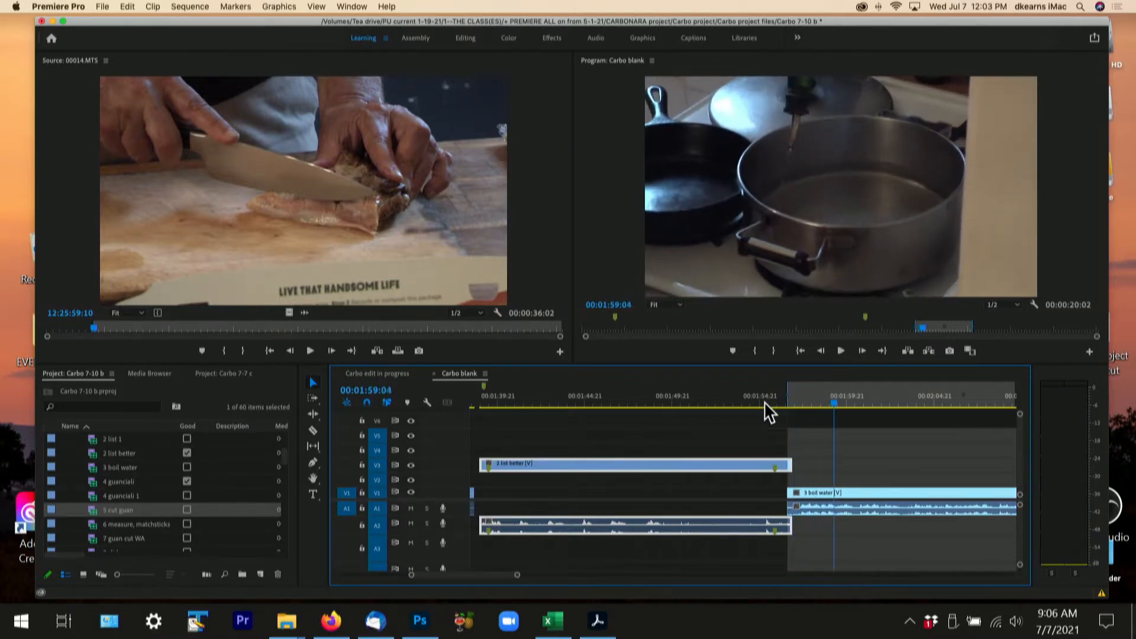
- Step the playhead back to 00:01:58:16 and move the linked 2 list better clip so that it ends there
key(Left)
key(Left)
key(Left)
key(Left)
key(Left)
key(Left)
key(Left)
key(Left)
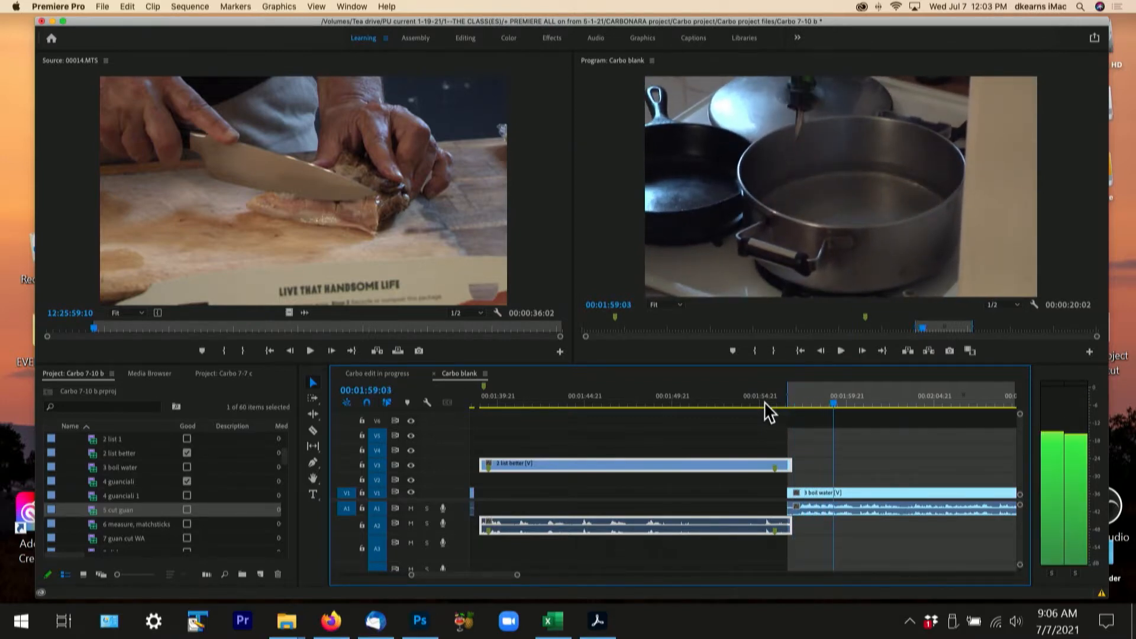
key(Left)
key(Left)
key(Left)
key(Left)
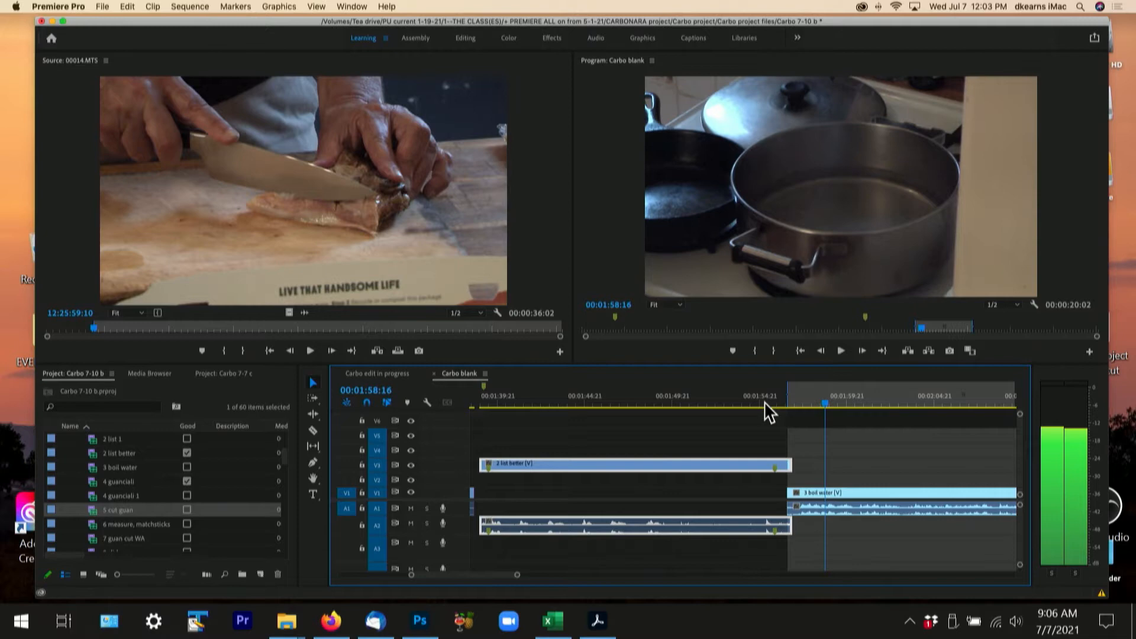
drag(651, 472, 686, 467)
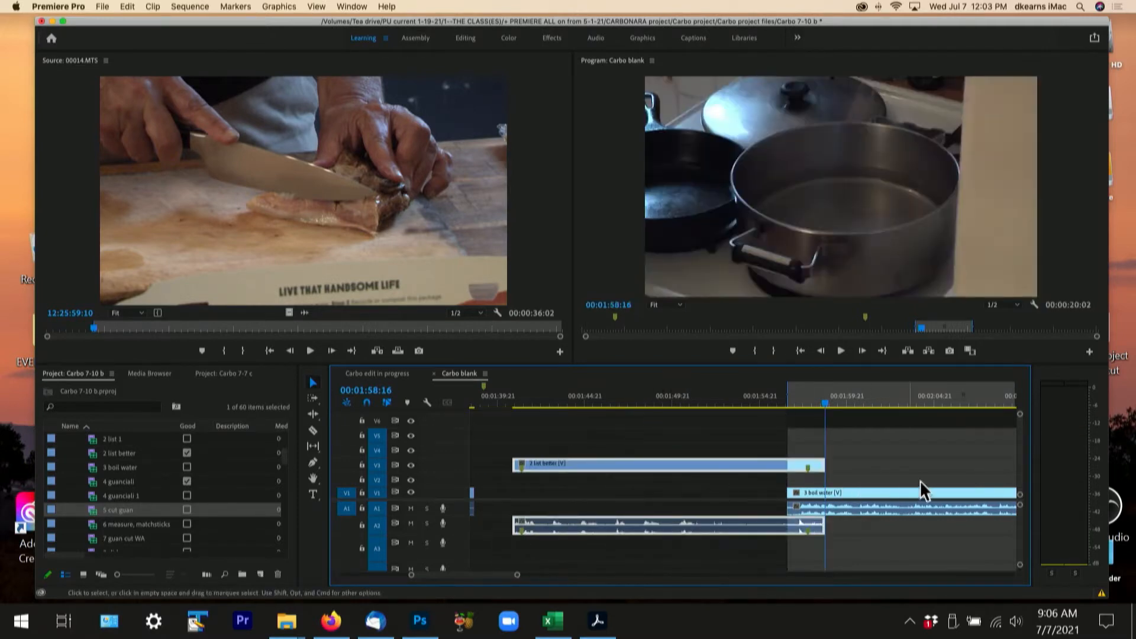
- Play the overlap of 2 list better and 3 boil water repeatedly from about 00:01:57:03 to judge the transition
click(799, 401)
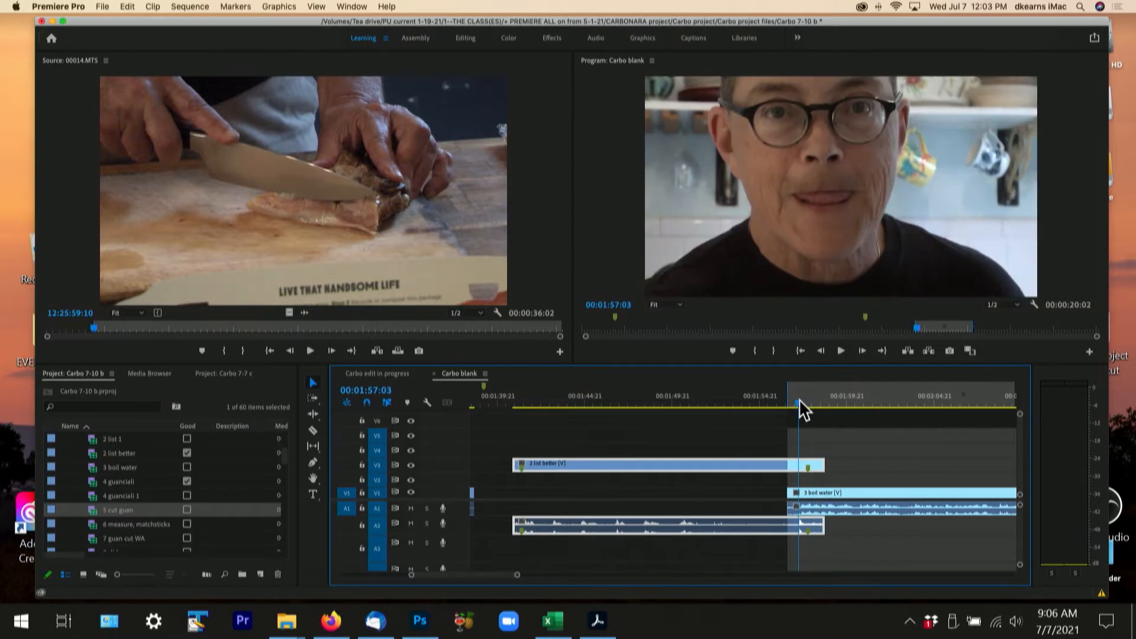
key(space)
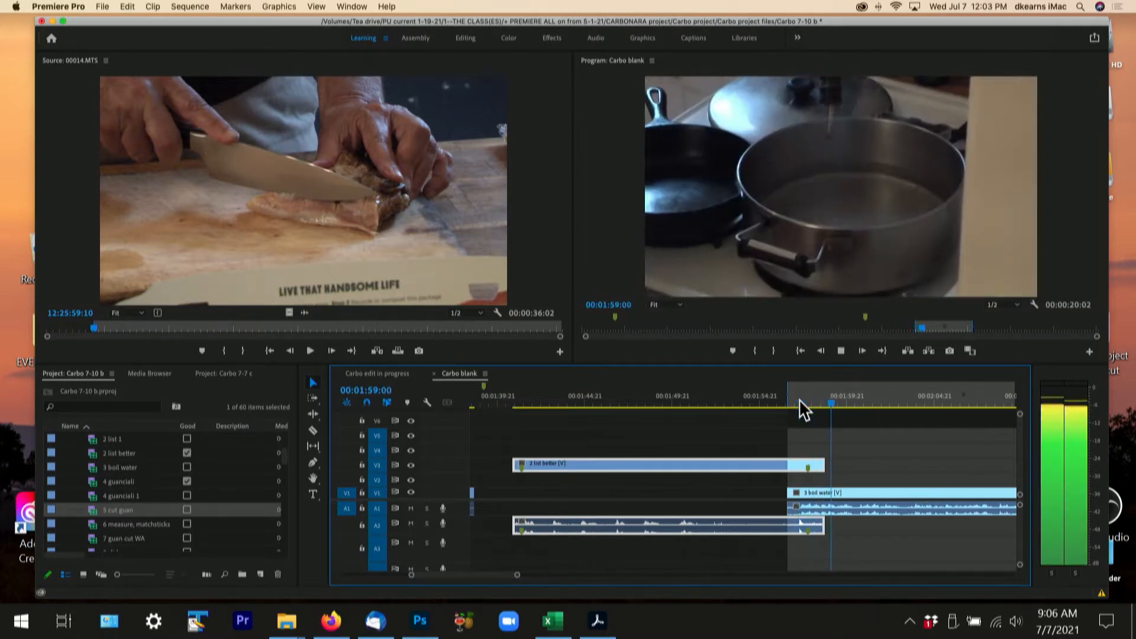
key(space)
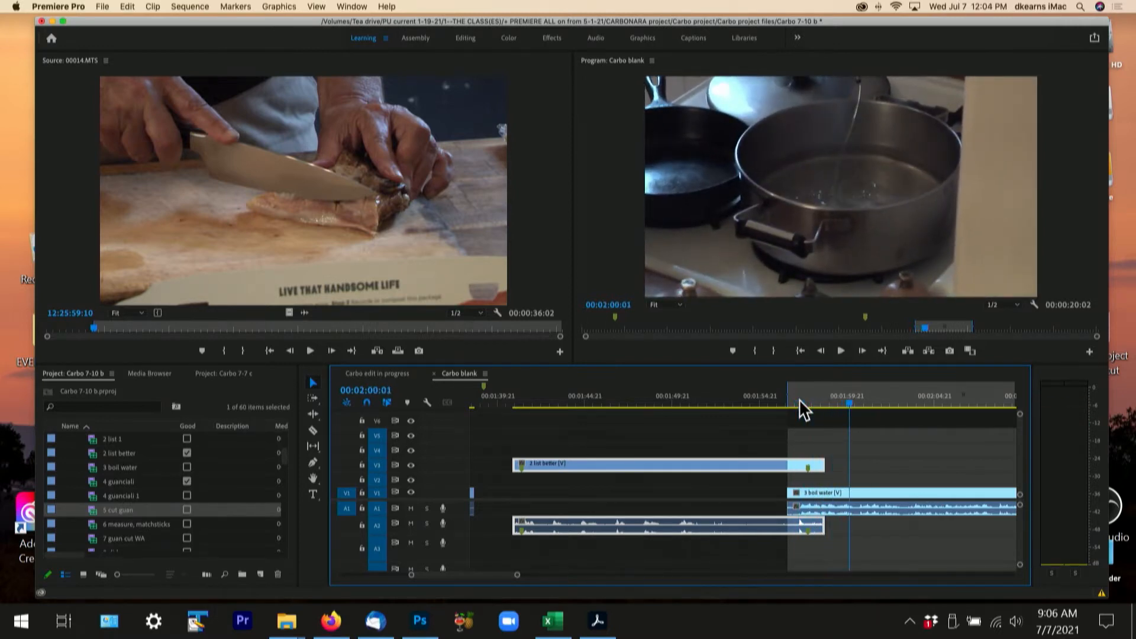
click(799, 399)
key(space)
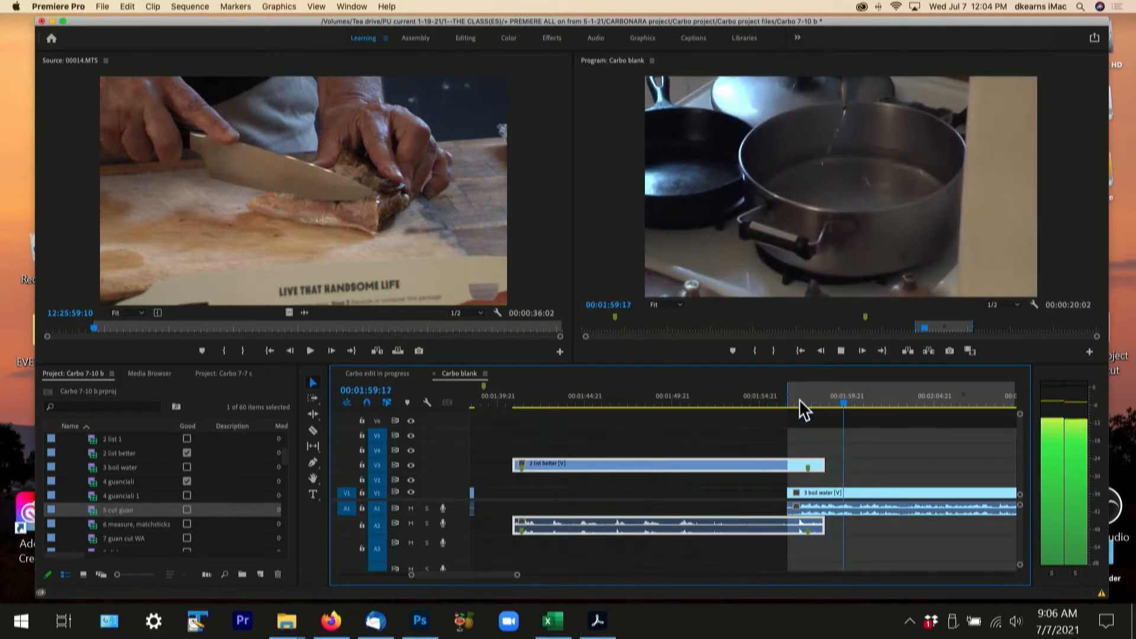
key(space)
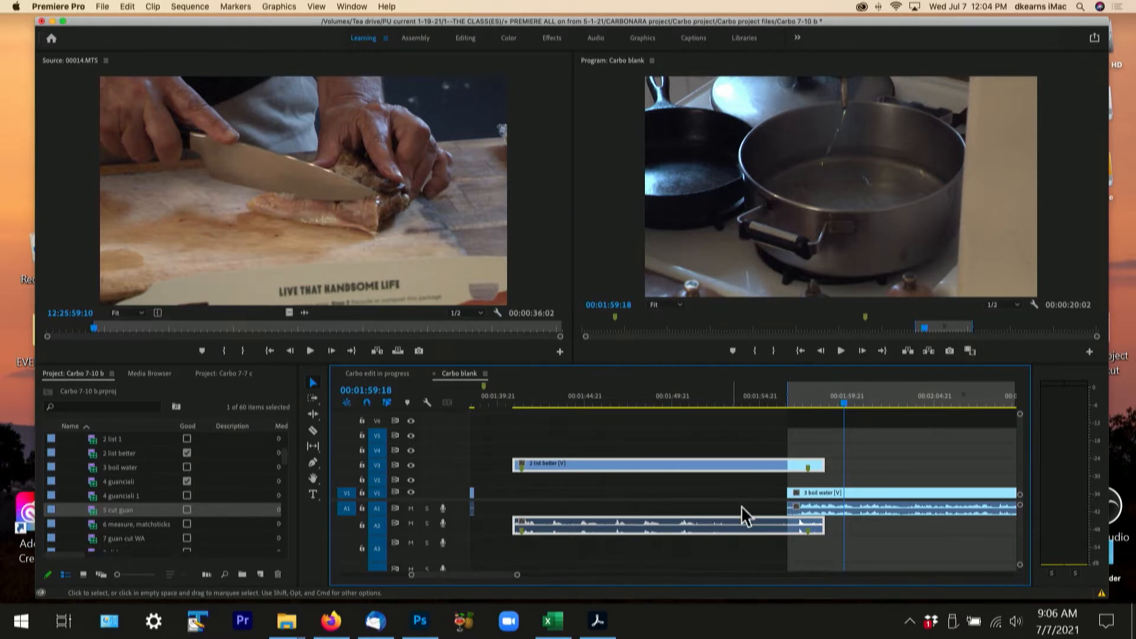
click(799, 398)
key(space)
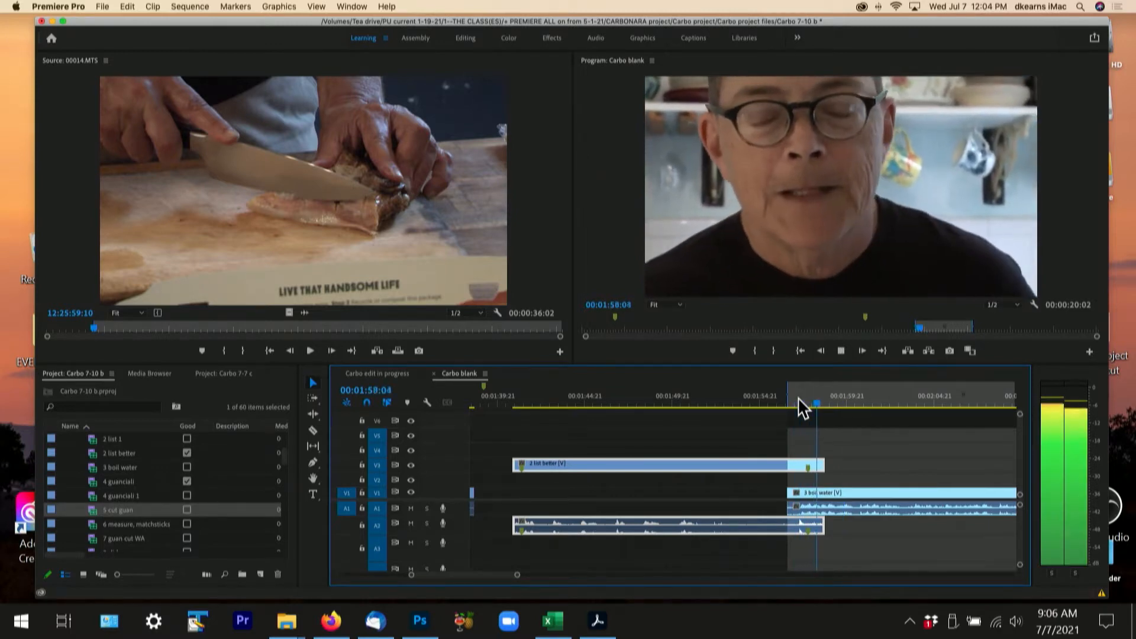
key(space)
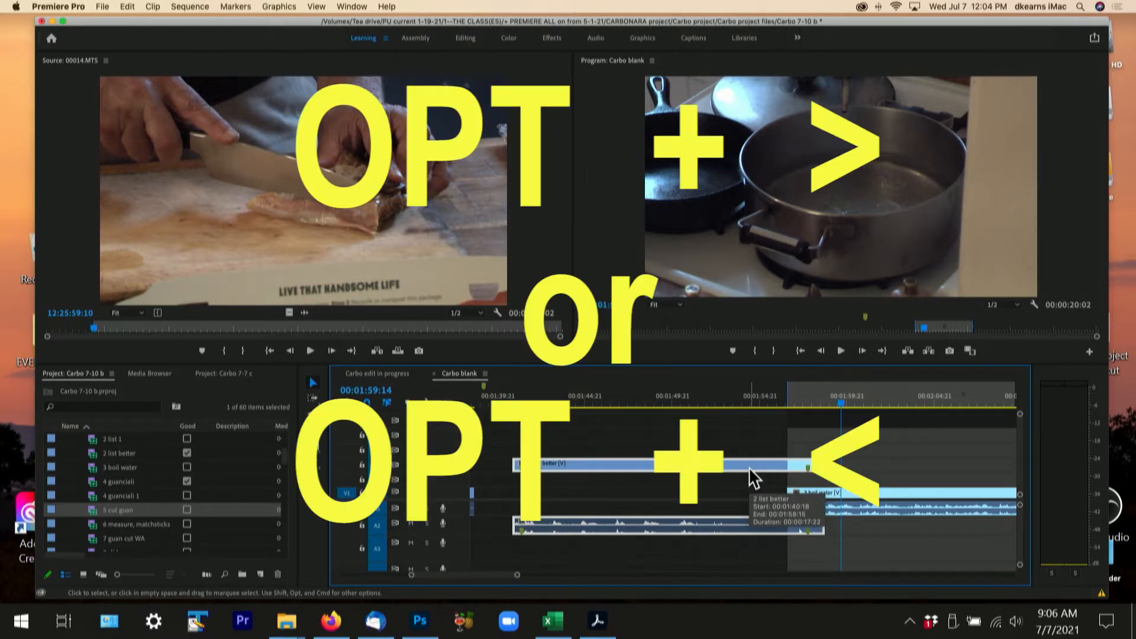
- Nudge the linked 2 list better clip several frames earlier, keeping it overlapping 3 boil water
key(alt+comma)
key(alt+comma)
key(alt+comma)
key(alt+comma)
key(alt+comma)
key(alt+comma)
key(alt+comma)
key(alt+comma)
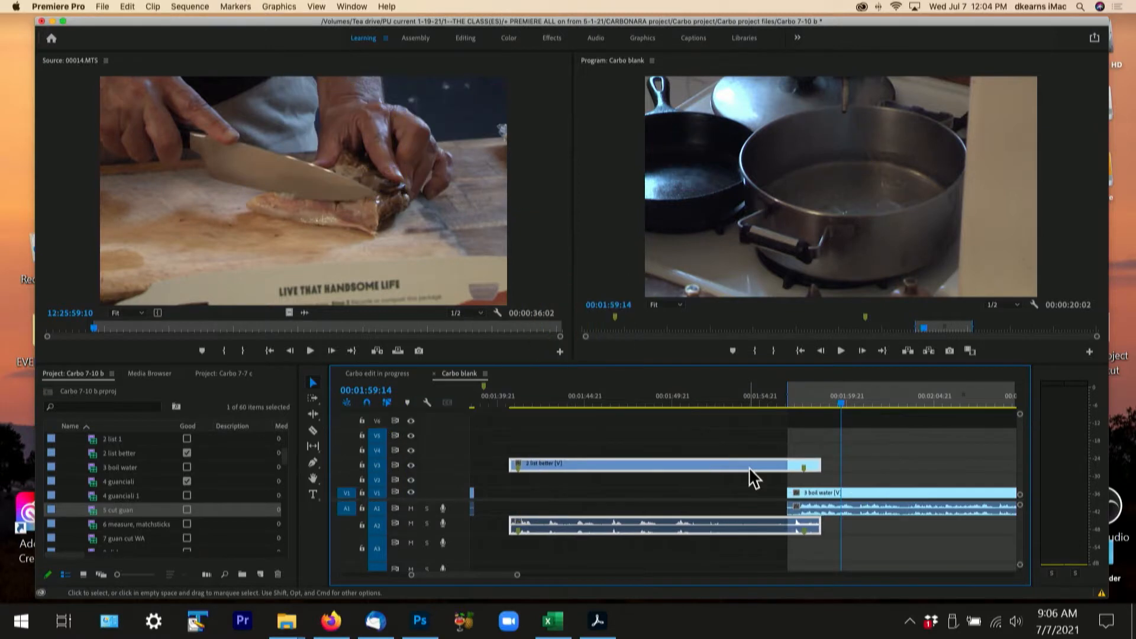
key(alt+comma)
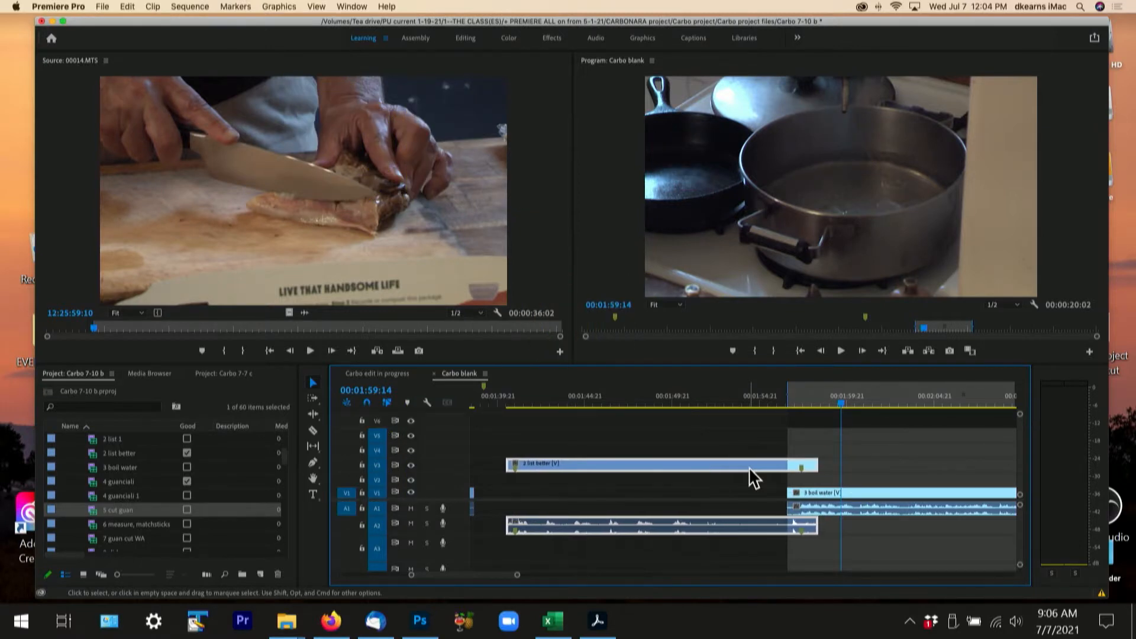
- Play the transition into 3 boil water again to check the shortened overlap
click(772, 403)
key(space)
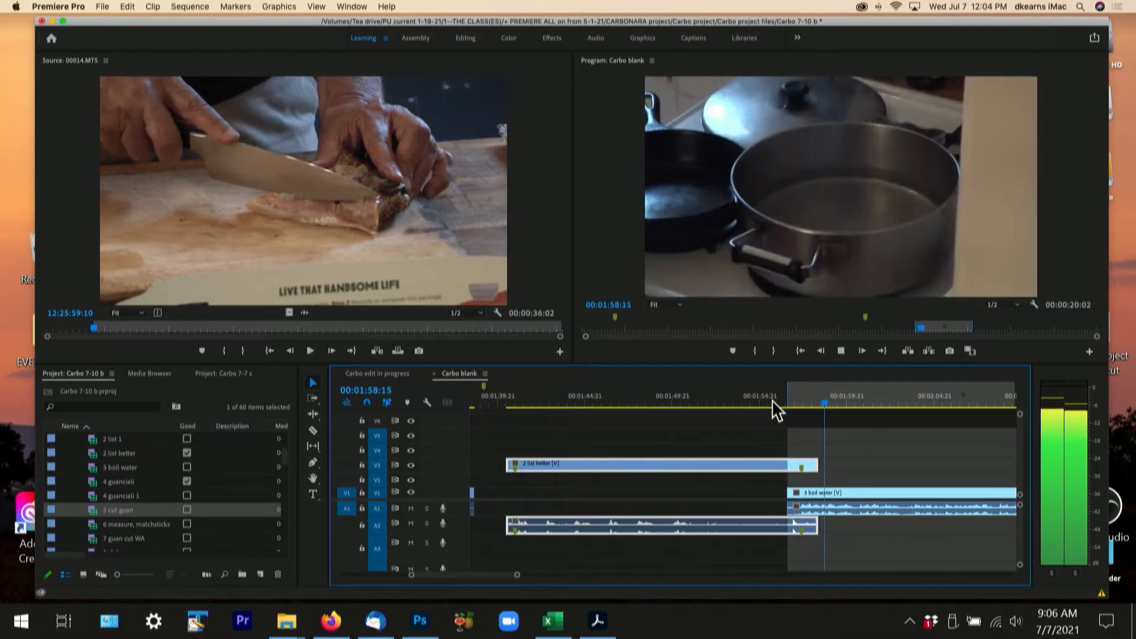
key(space)
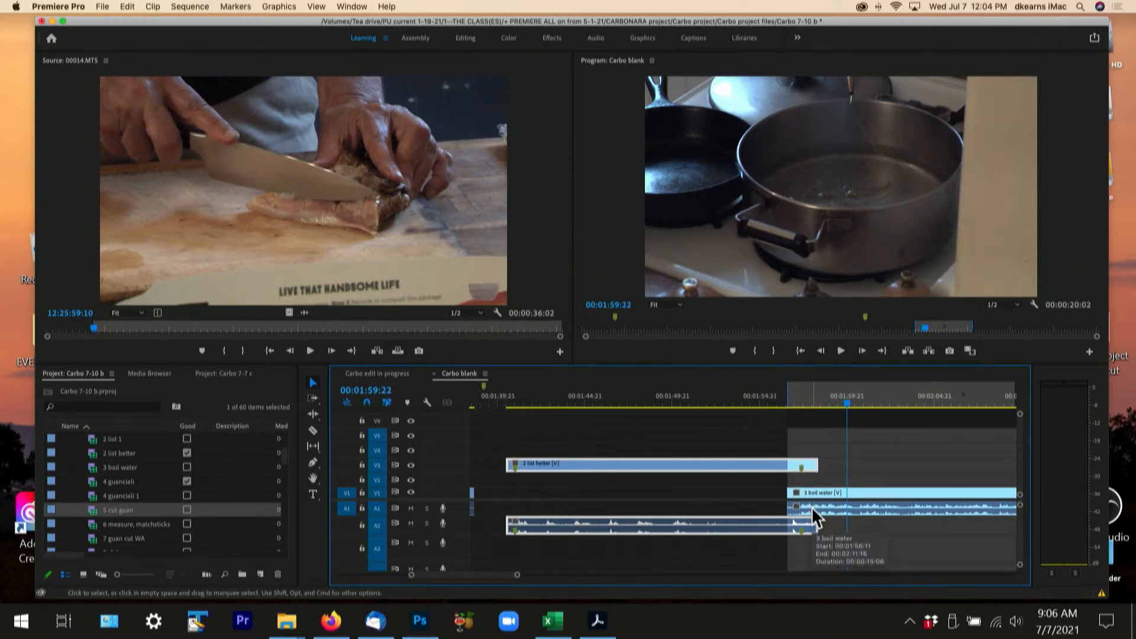
- Place the playhead at 00:01:55:08 and nudge the linked 2 list better clip later in three larger multi-frame jumps
click(769, 403)
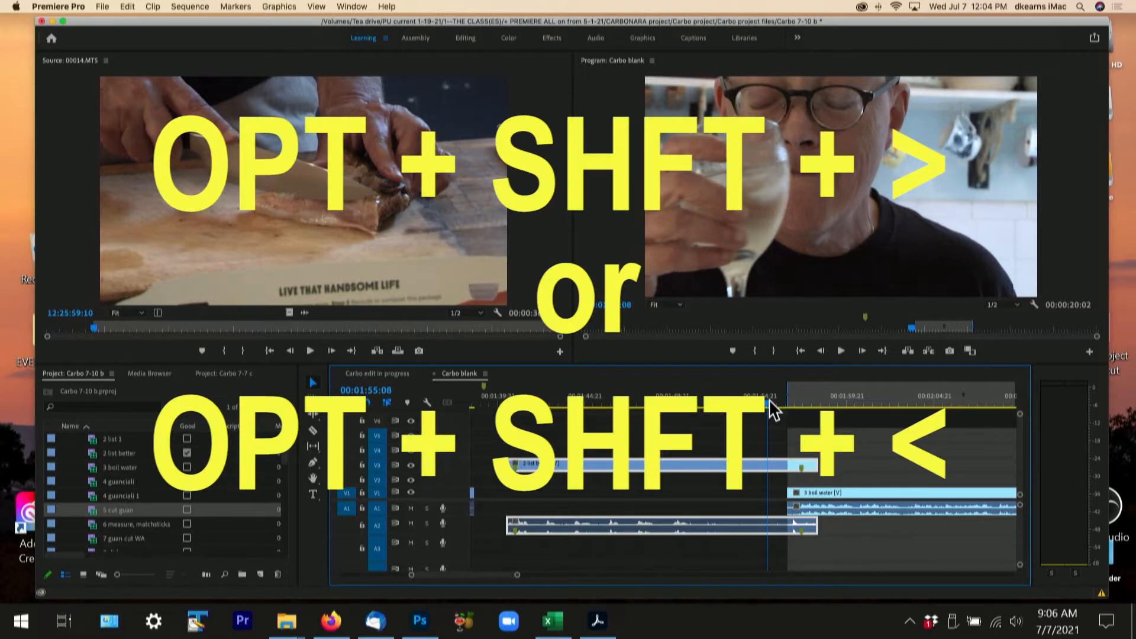
key(alt+shift+period)
key(alt+shift+period)
key(alt+shift+period)
key(alt+shift+period)
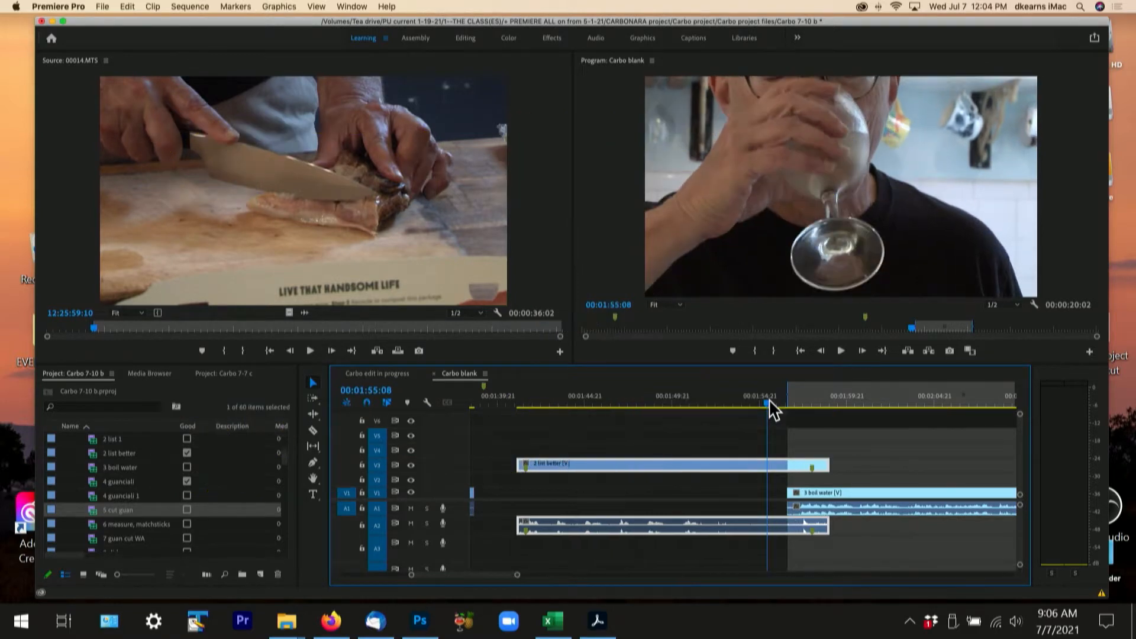
- Nudge the linked 2 list better clip later in several more multi-frame jumps, then move it back earlier on the same track
key(alt+shift+period)
key(alt+shift+period)
key(alt+shift+period)
key(alt+shift+period)
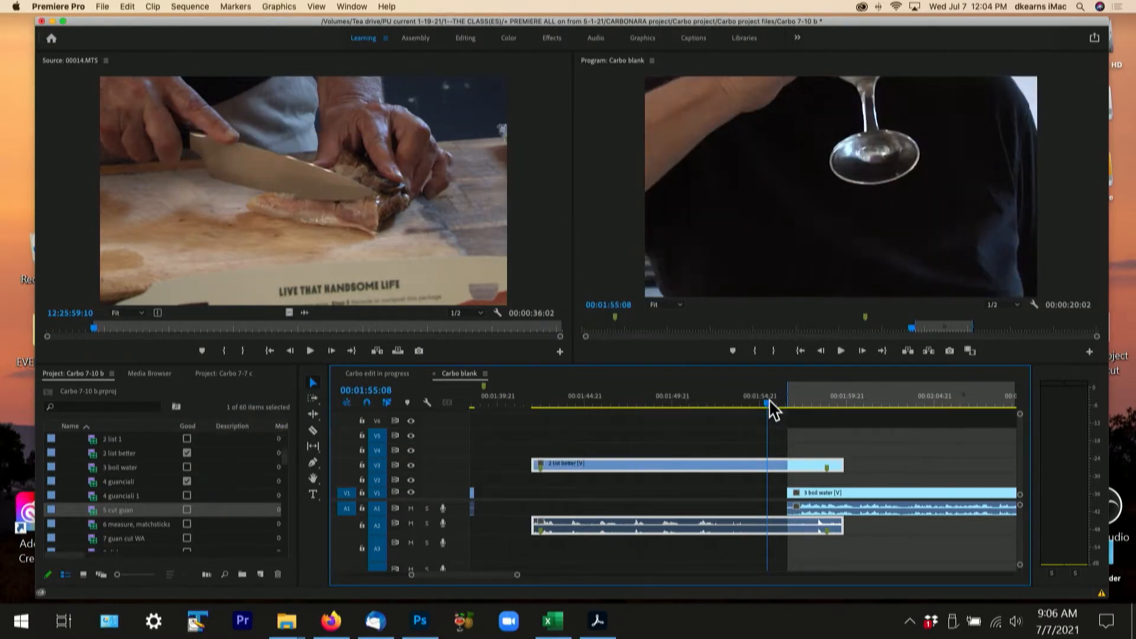
key(alt+shift+period)
key(alt+shift+period)
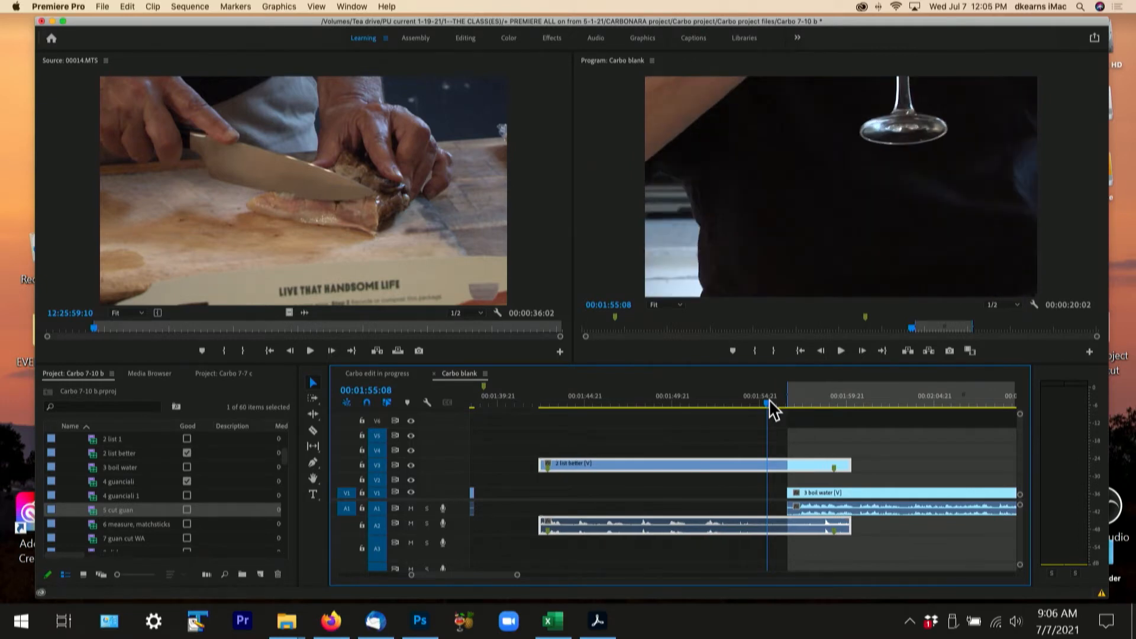
drag(807, 467, 723, 457)
click(723, 446)
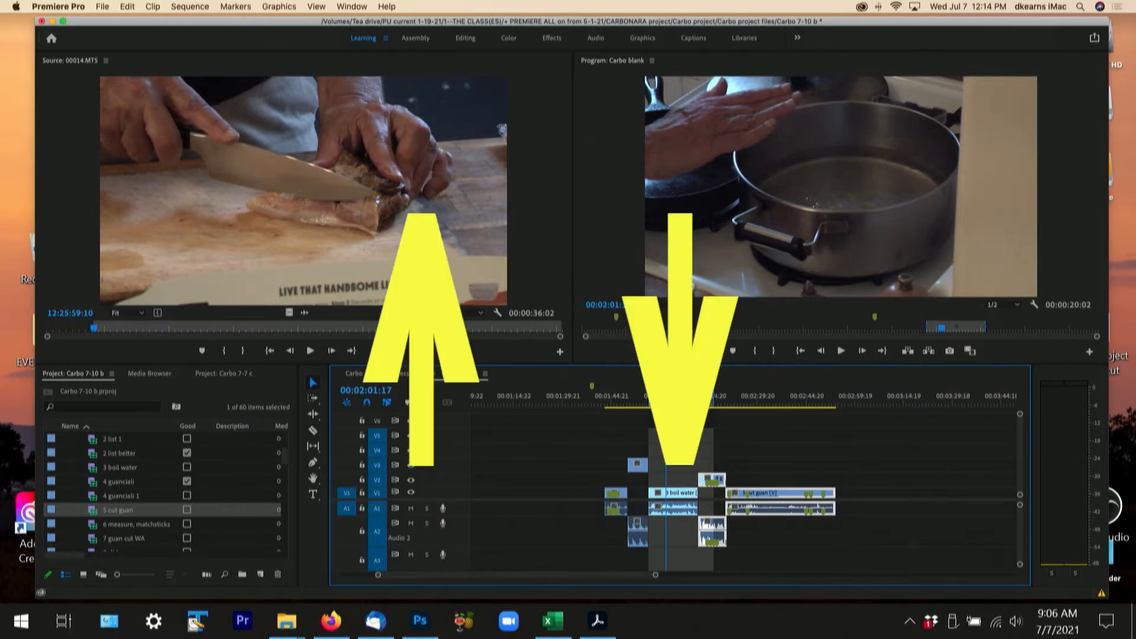
- Jump the playhead back to the start of 2 list better, then forward cut by cut to the end of the last clip
key(Up)
key(Up)
key(Up)
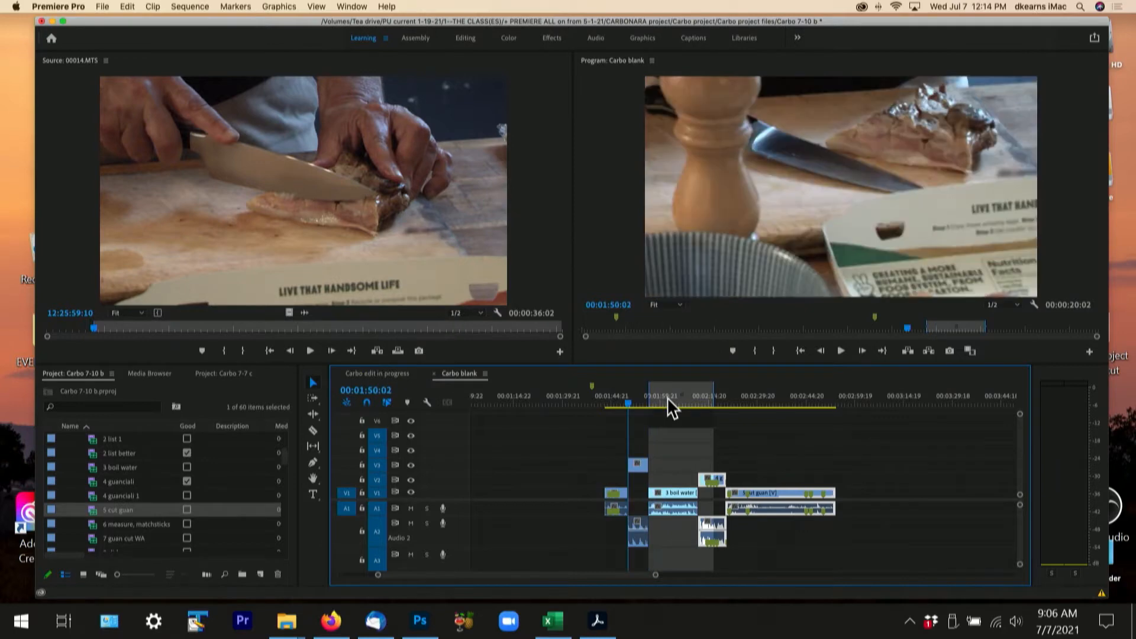
key(Down)
key(Down)
key(Down)
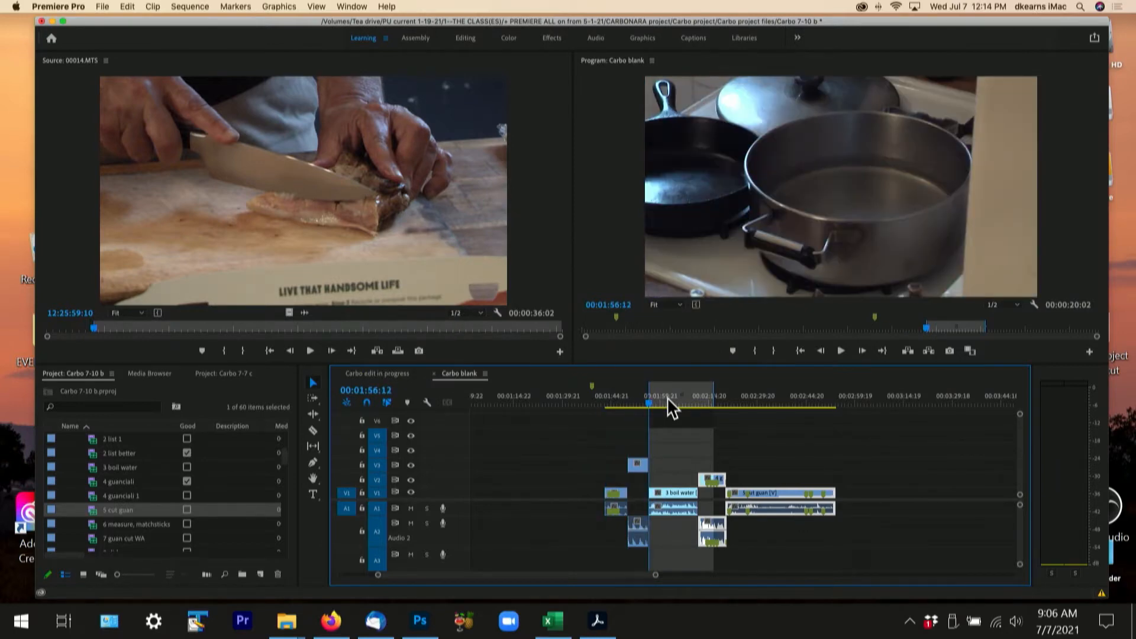
key(Down)
key(Down)
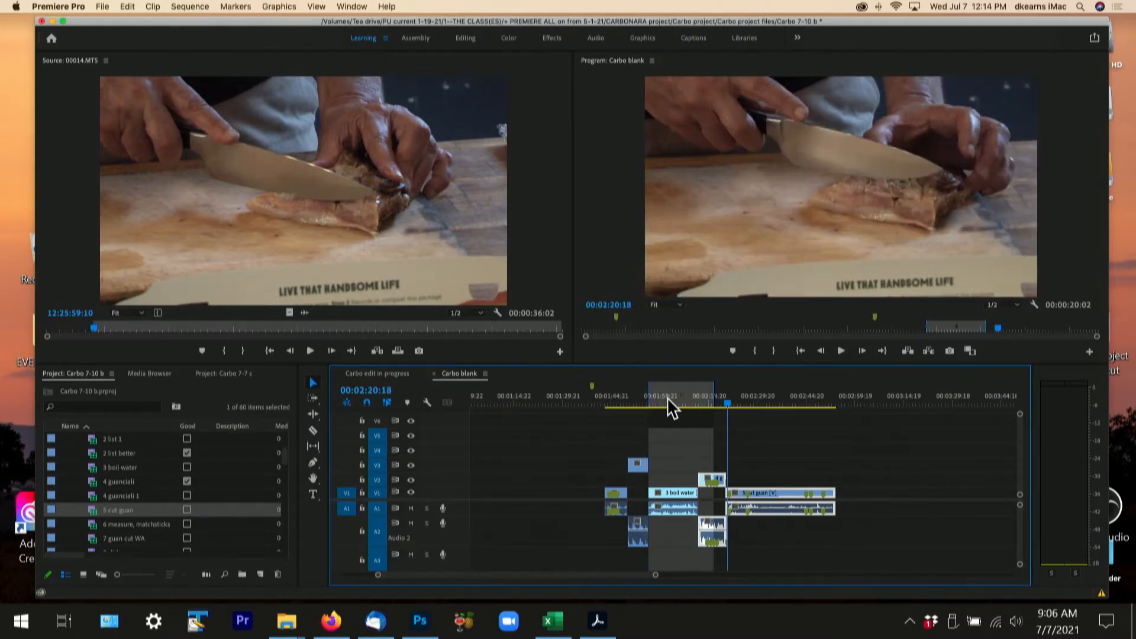
key(Down)
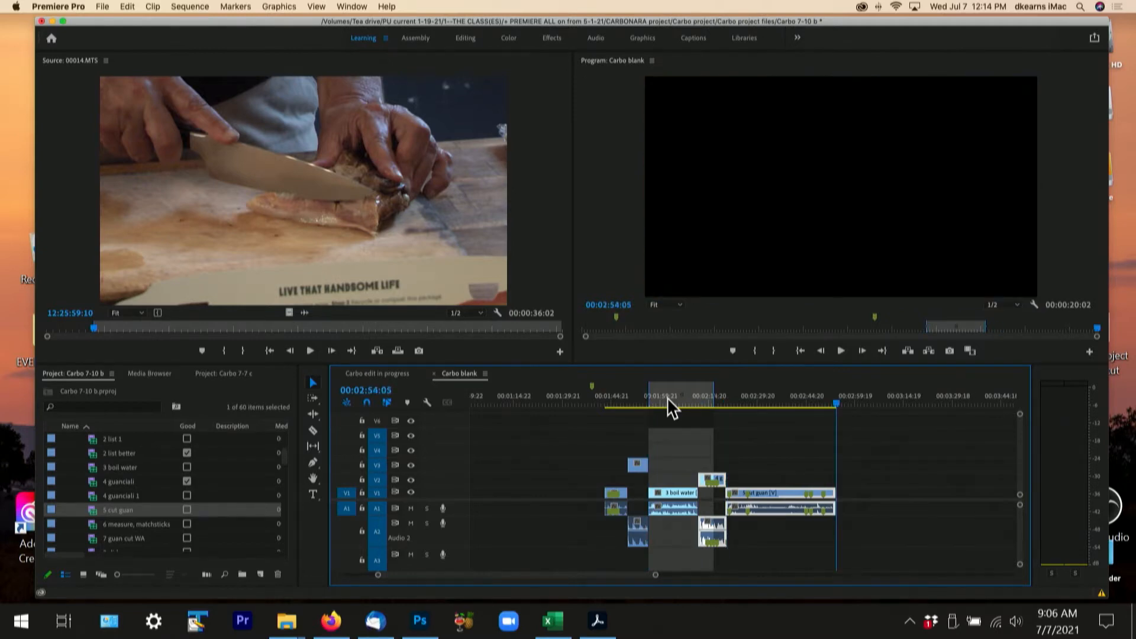
- Play briefly inside the 5 cut guan clip and step the playhead back frame by frame to 00:02:29:15
click(757, 400)
key(space)
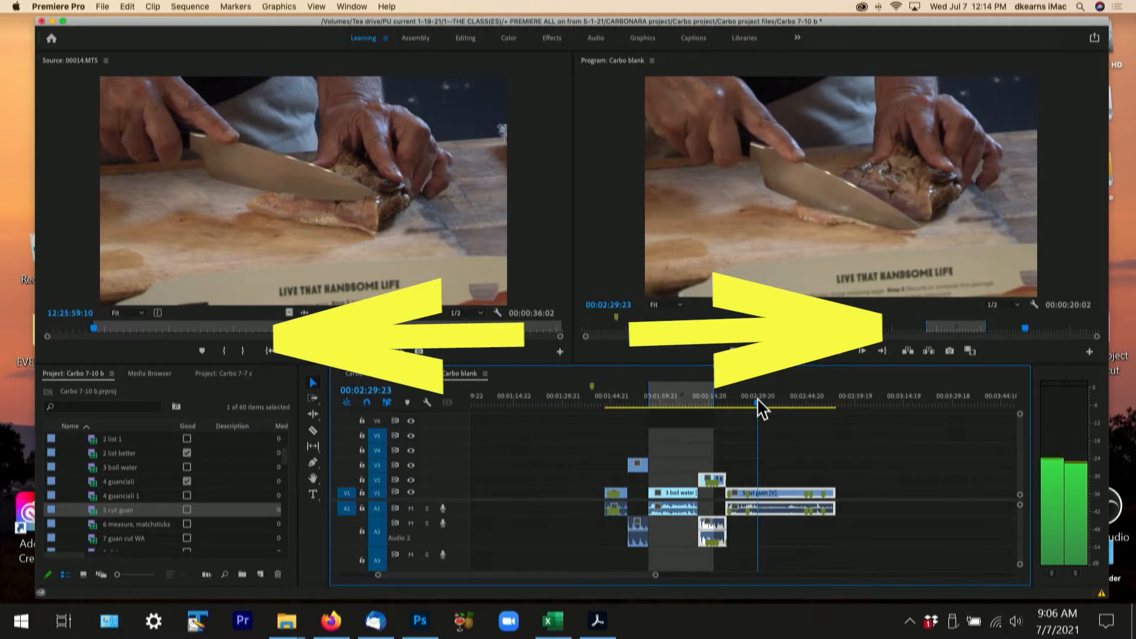
key(Left)
key(Left)
key(Left)
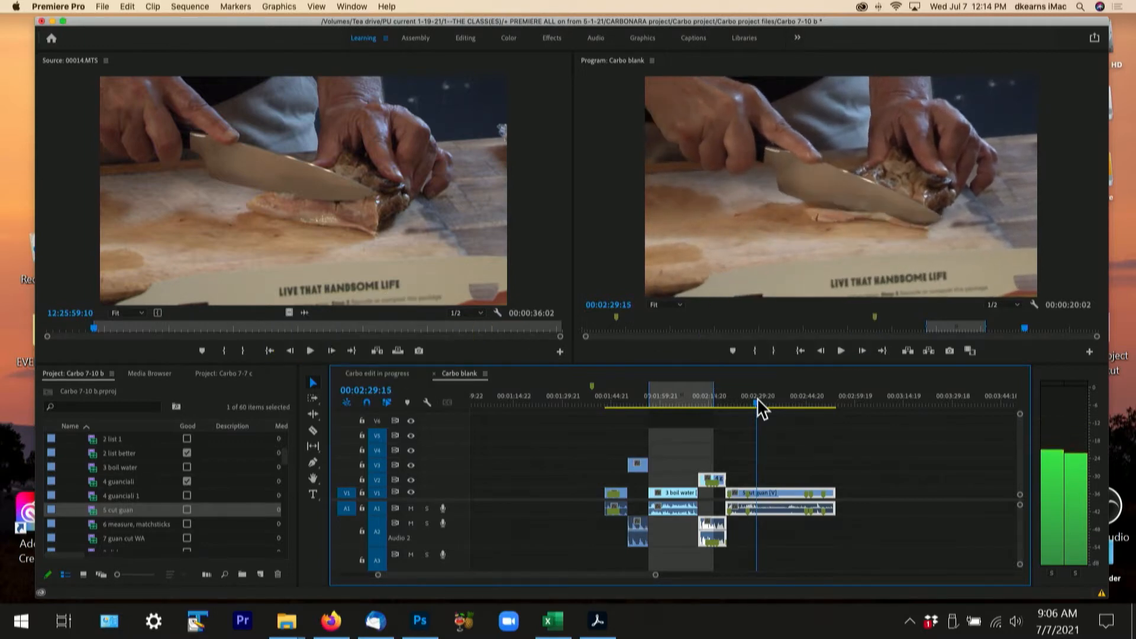
- Play and stop the sequence twice from near the start of 3 boil water, beginning the first time at 00:01:58:19
click(657, 395)
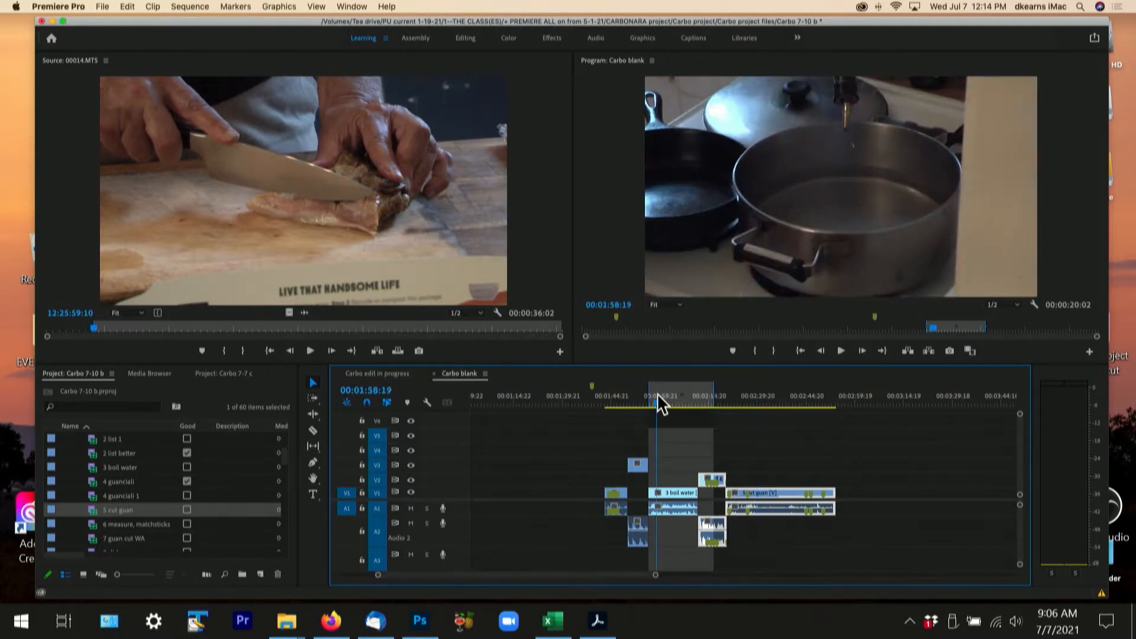
key(space)
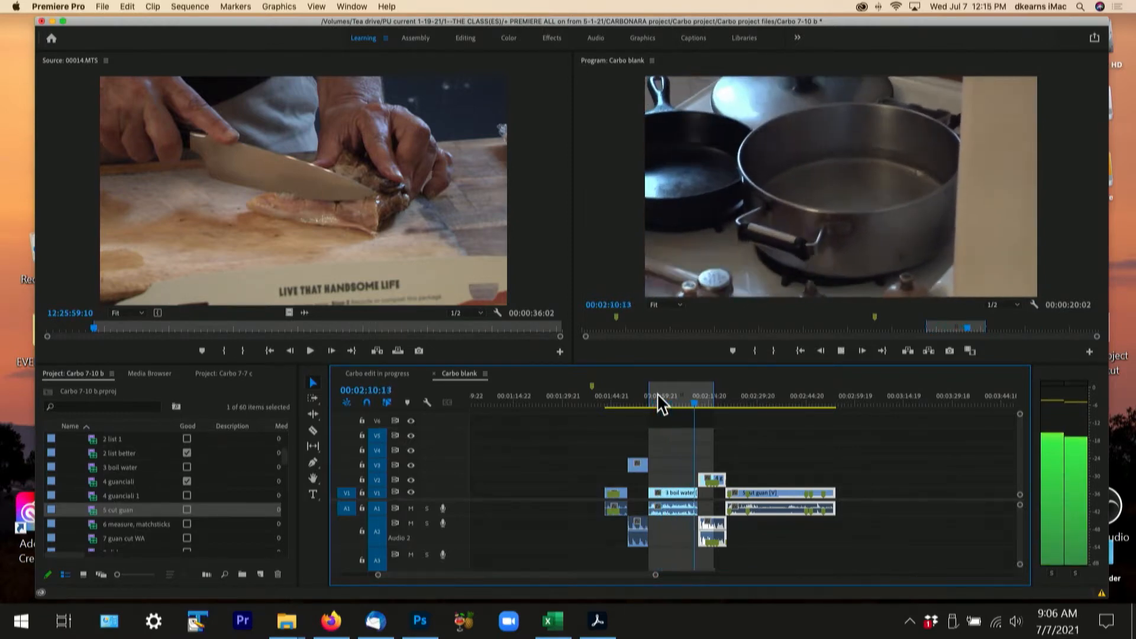
key(space)
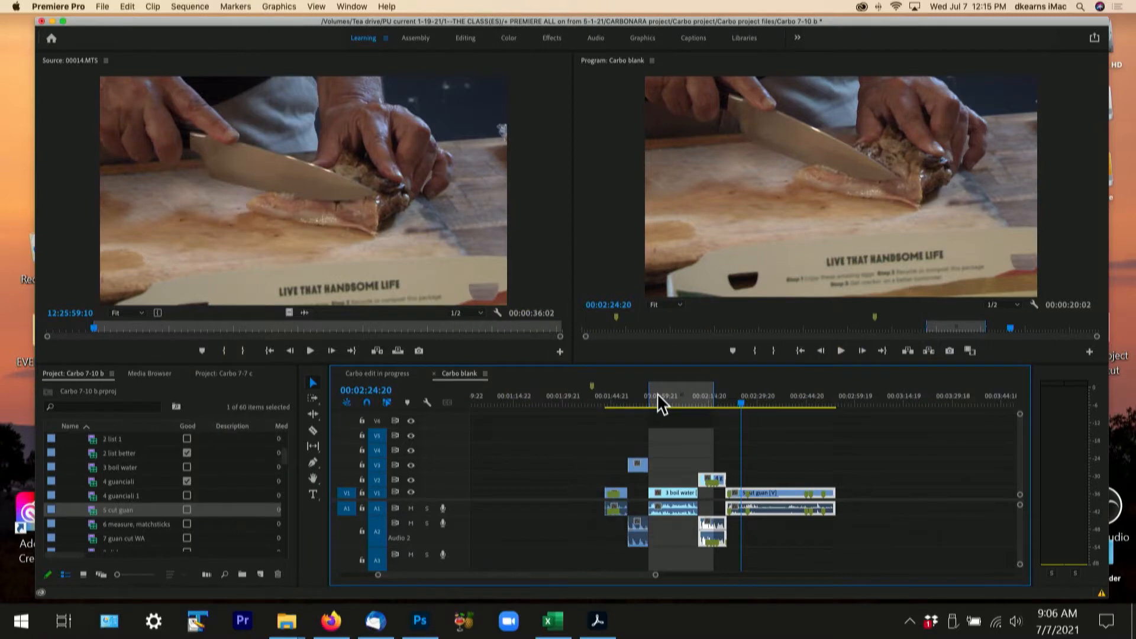
click(664, 401)
key(space)
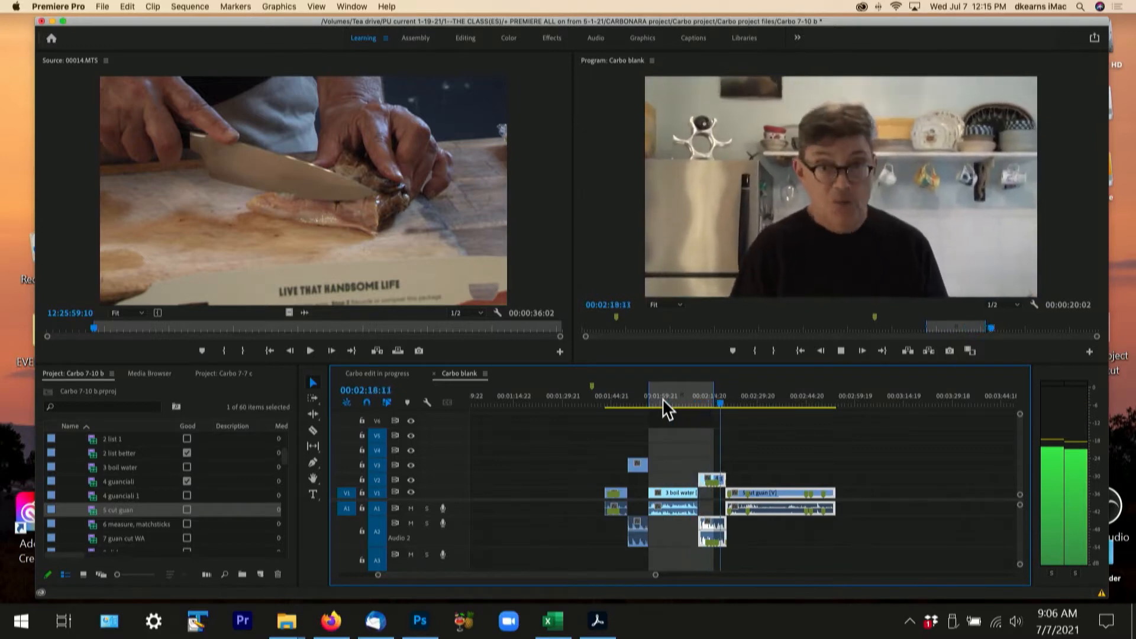
key(space)
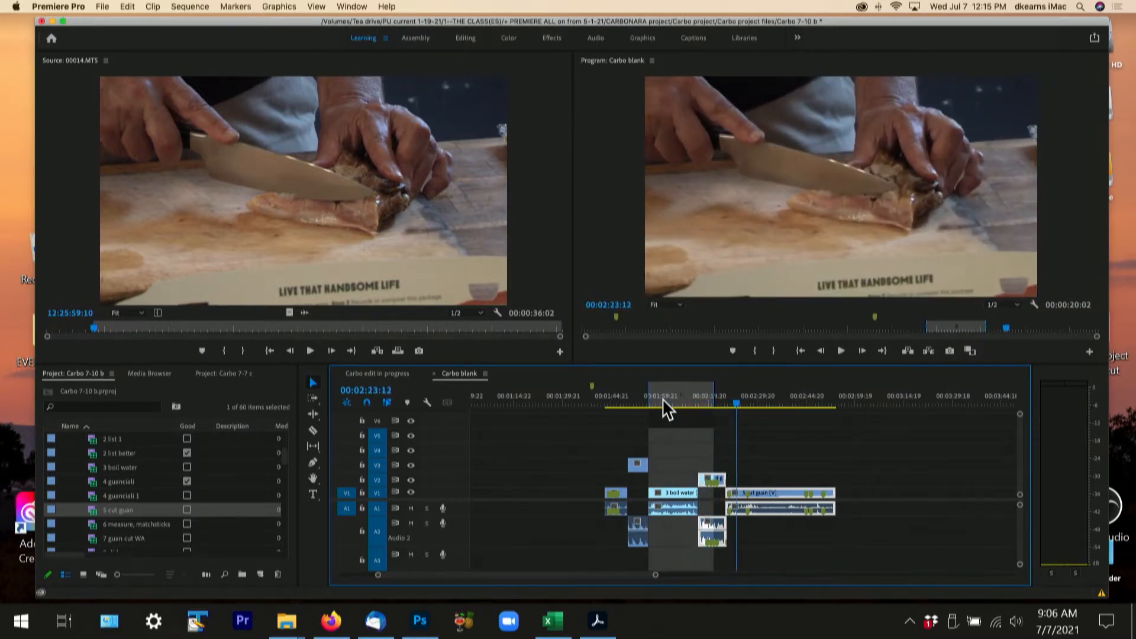
- Shuttle playback forward, stop it and shuttle backward, then scrub the playhead from 00:02:00:17 to 00:02:18:23
key(l)
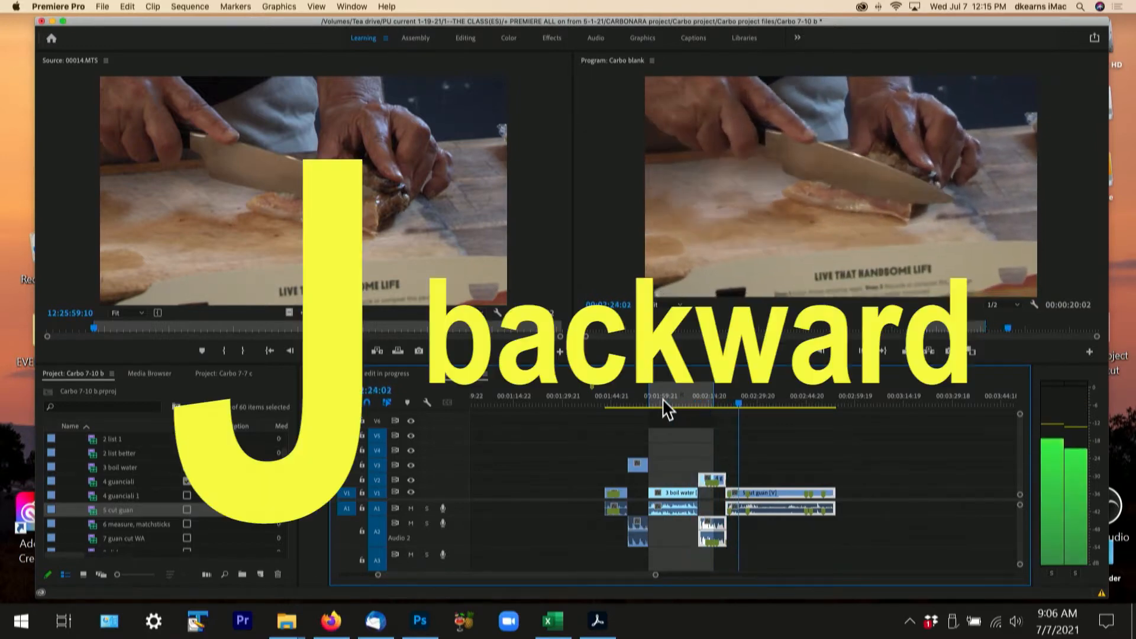
key(k)
key(j)
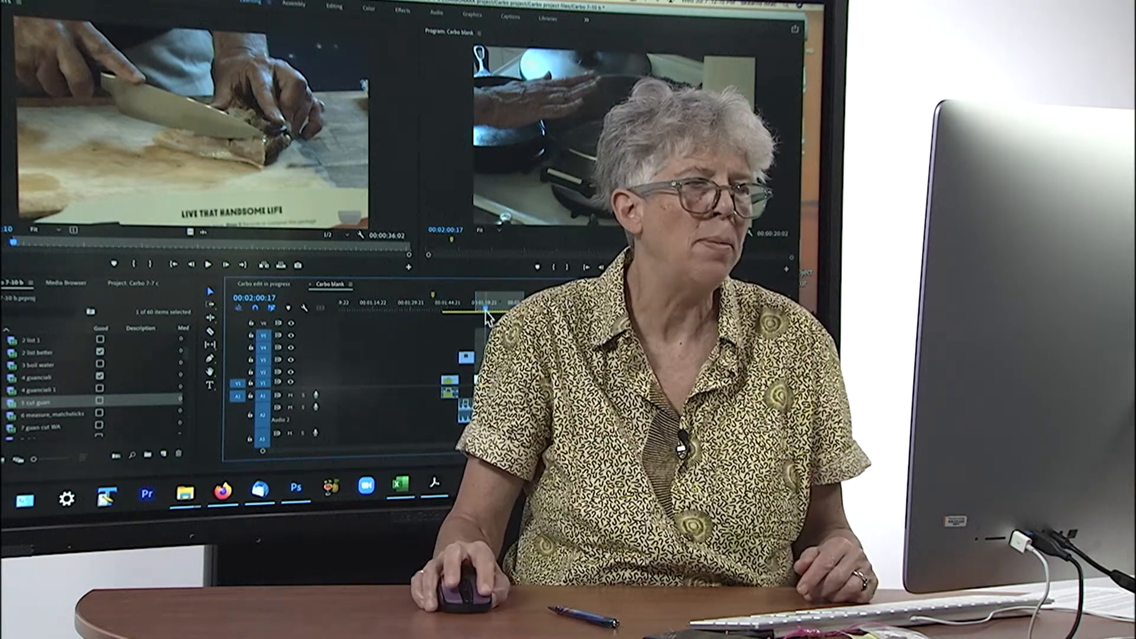
drag(486, 310, 531, 311)
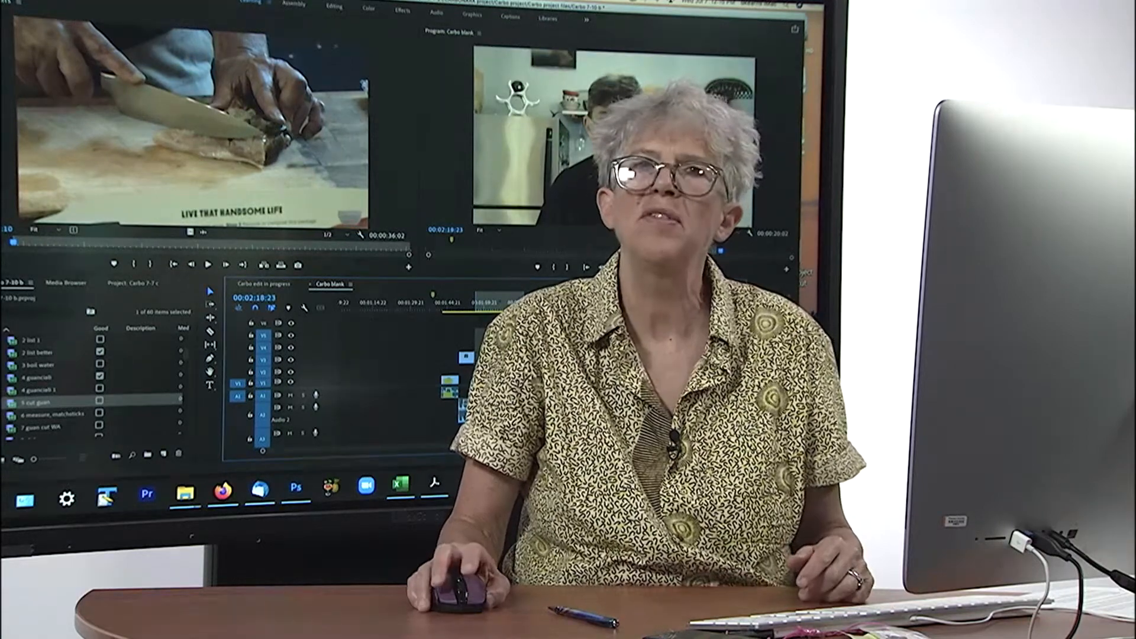
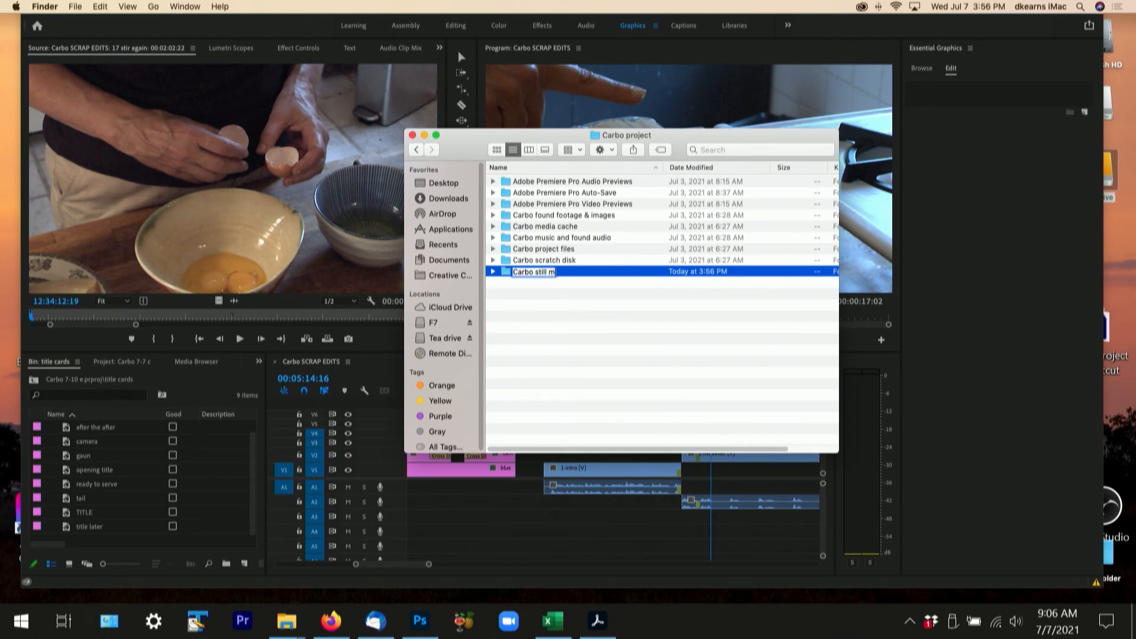
- Name the new folder in Carbo project "Carbo still images from the film" and put the Finder windows away
key(BackSpace)
key(BackSpace)
text(images from the film)
key(Return)
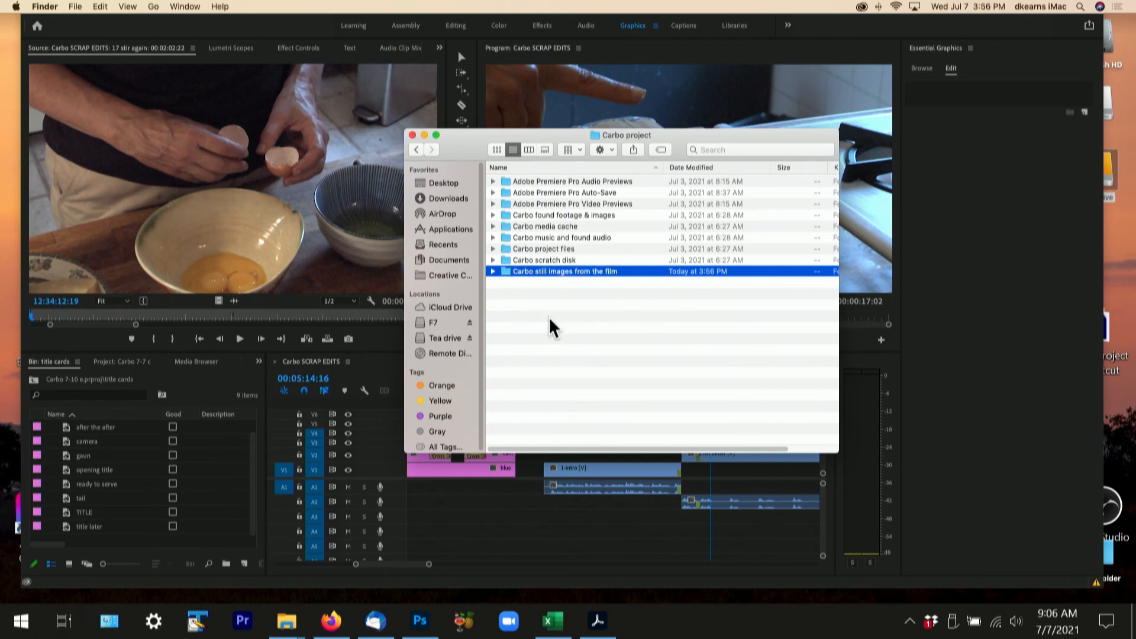
click(424, 135)
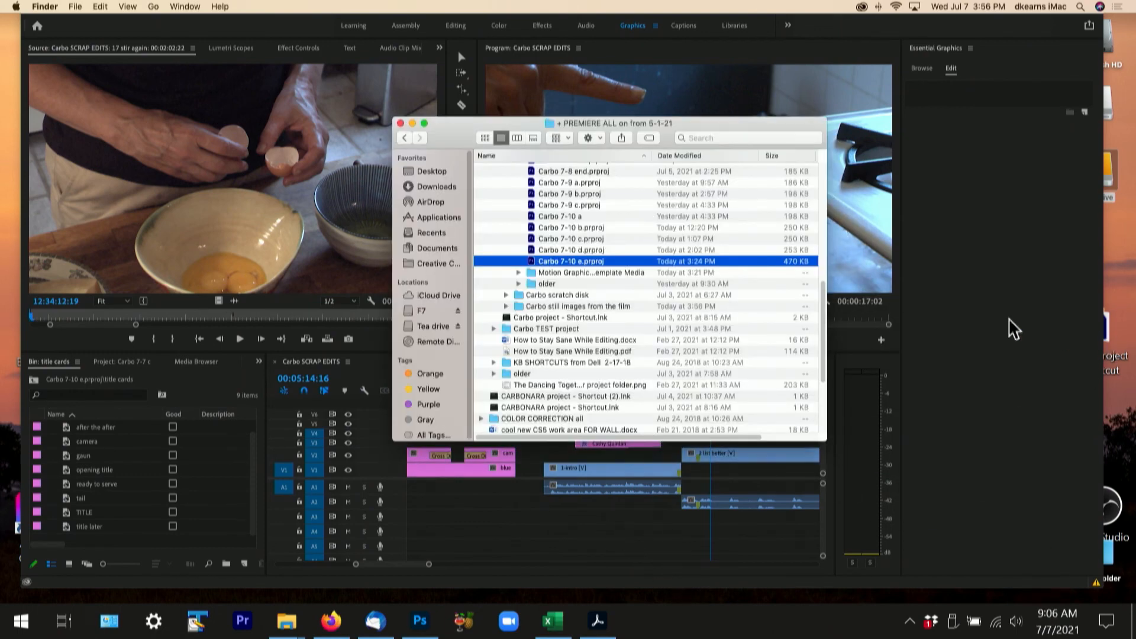
click(401, 122)
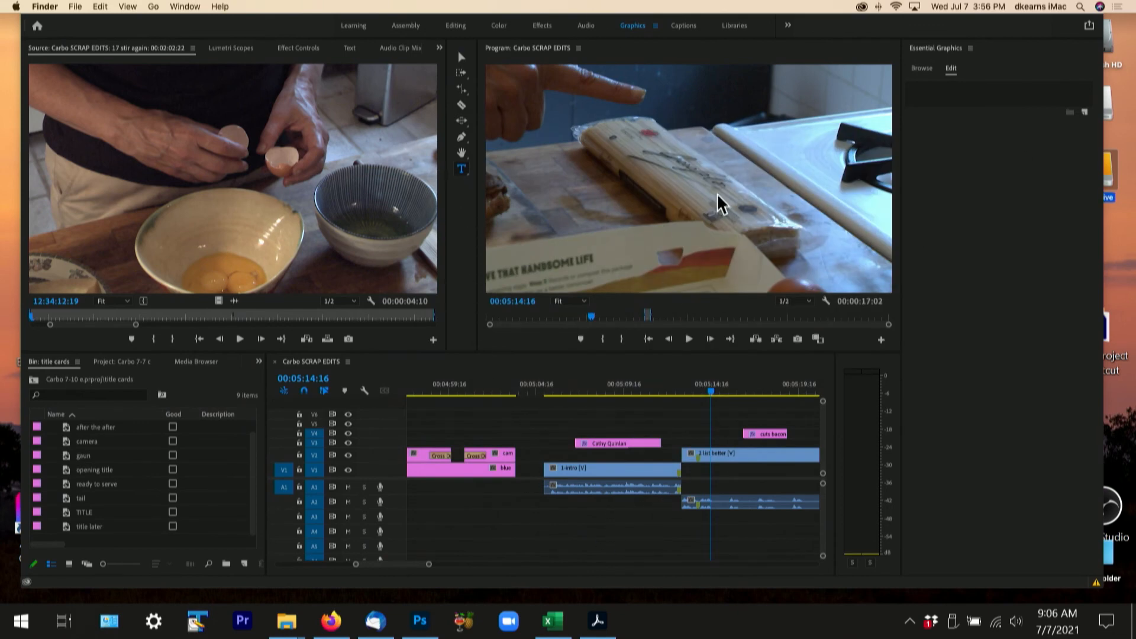
- Start a frame export of the sequence at 00:05:14:16, naming it "pasta + finger" with TIFF as the format
click(797, 341)
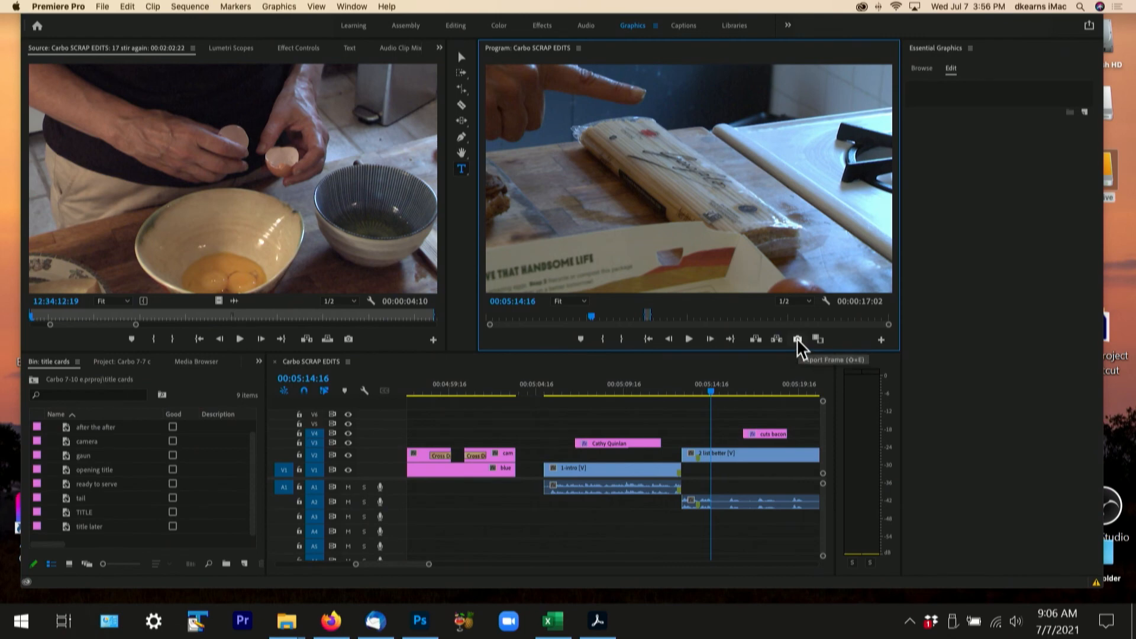
click(797, 339)
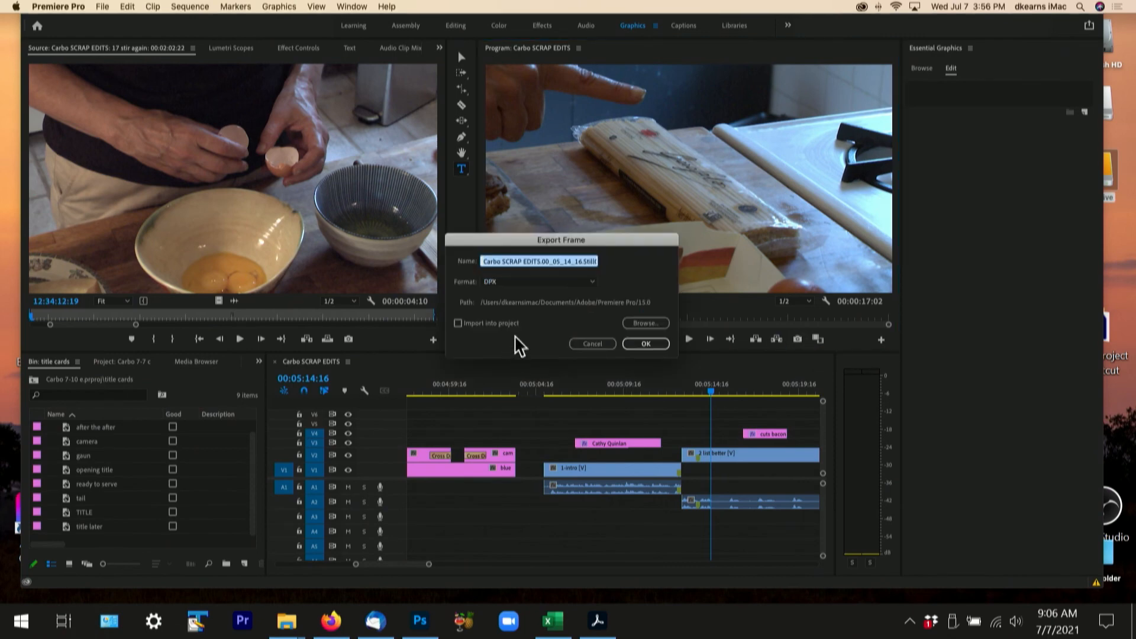
text(pasta)
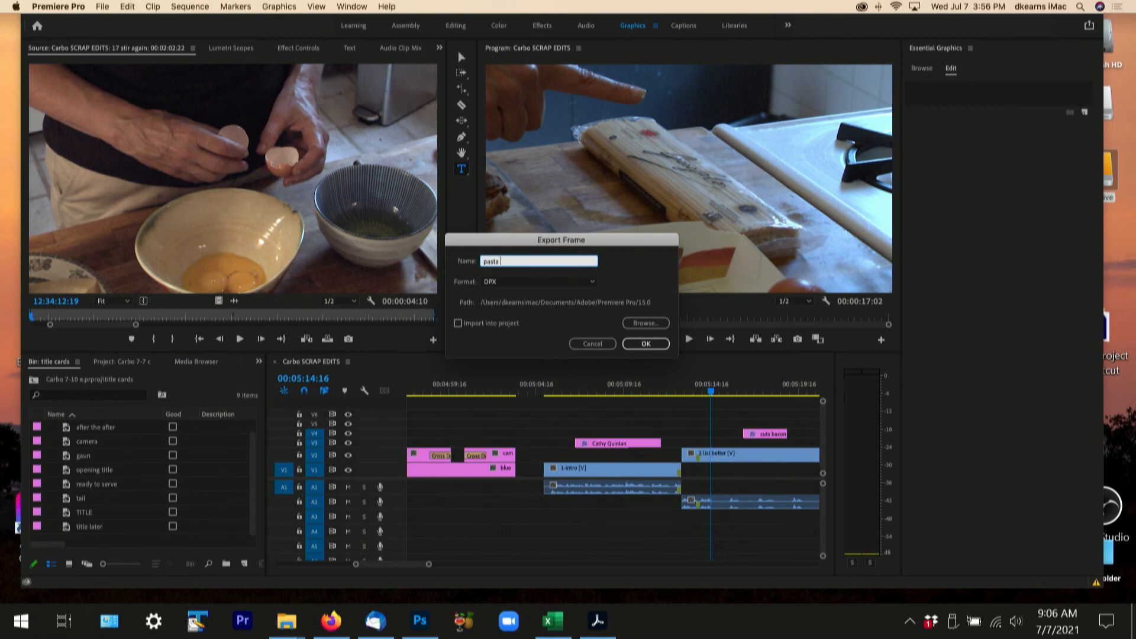
text( + finer)
key(BackSpace)
text(ger)
click(592, 282)
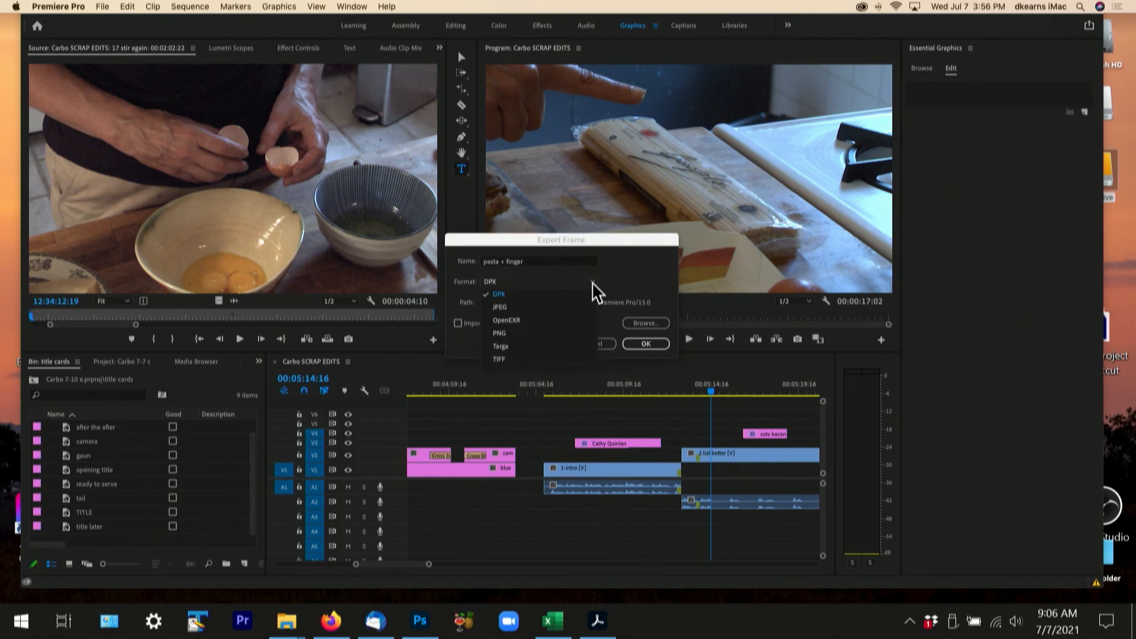
click(545, 358)
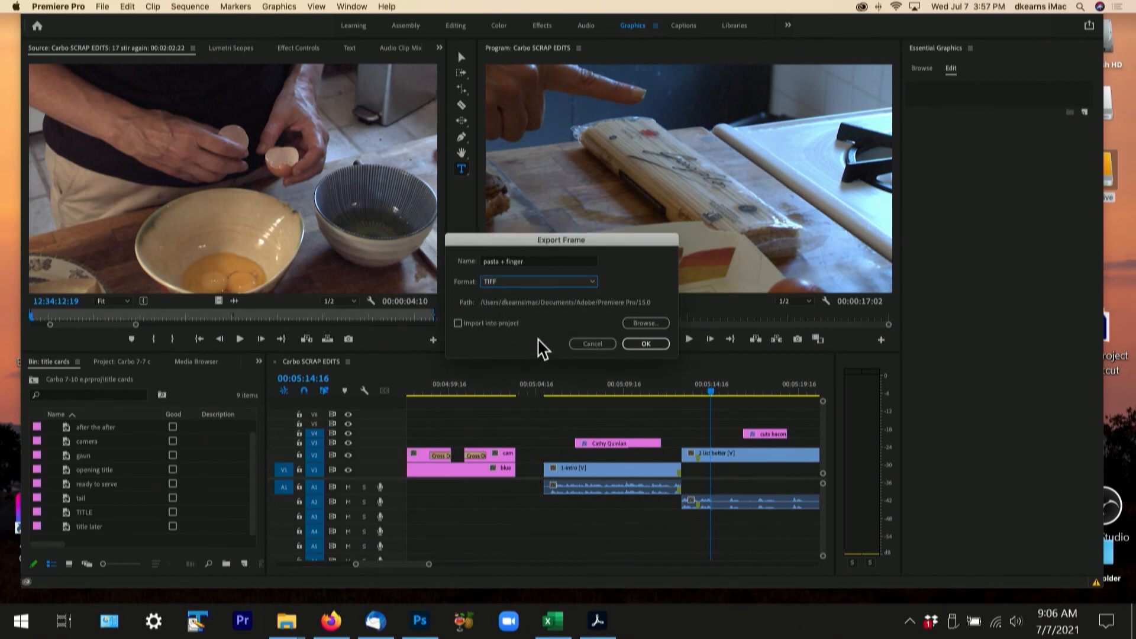
- Enable importing into the project, set Carbo still images from the film as the destination folder and export the frame
click(457, 323)
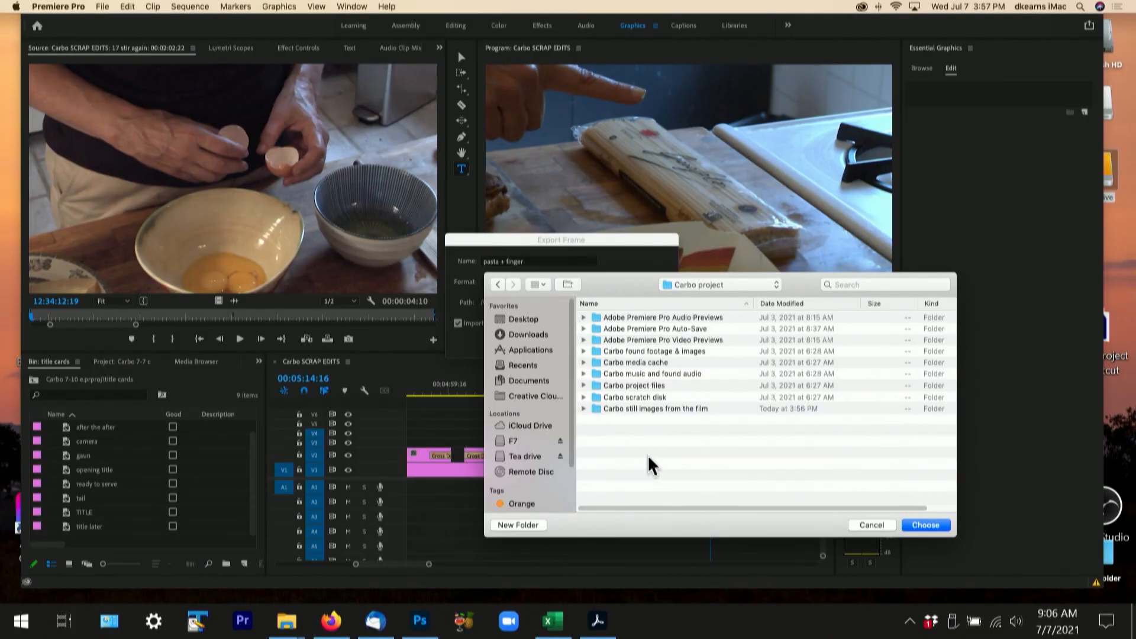
click(598, 408)
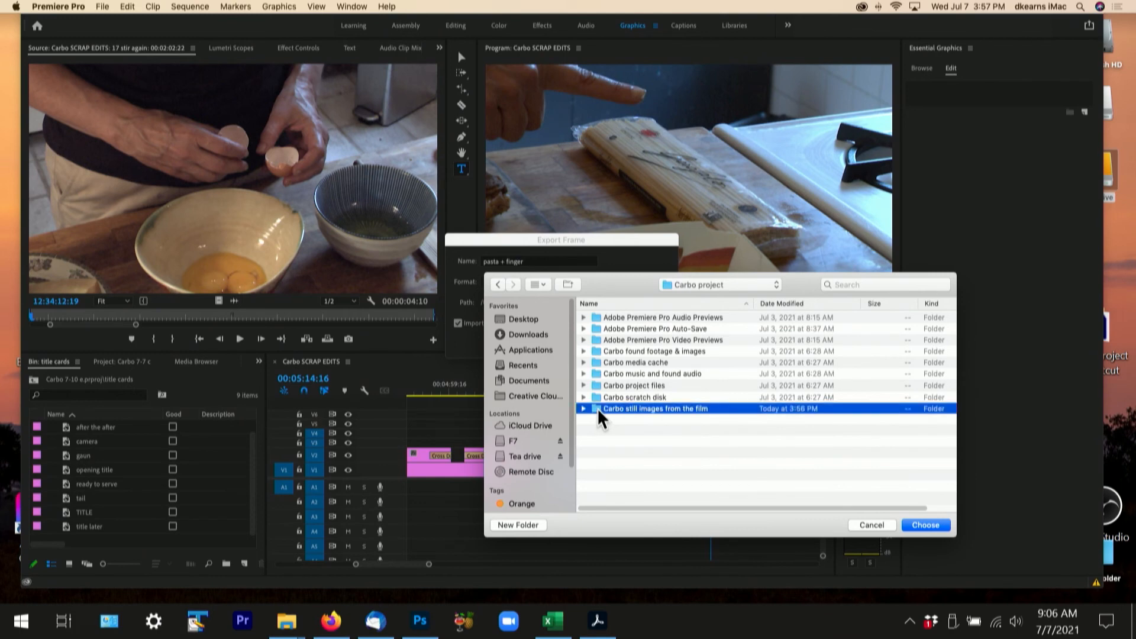
click(923, 525)
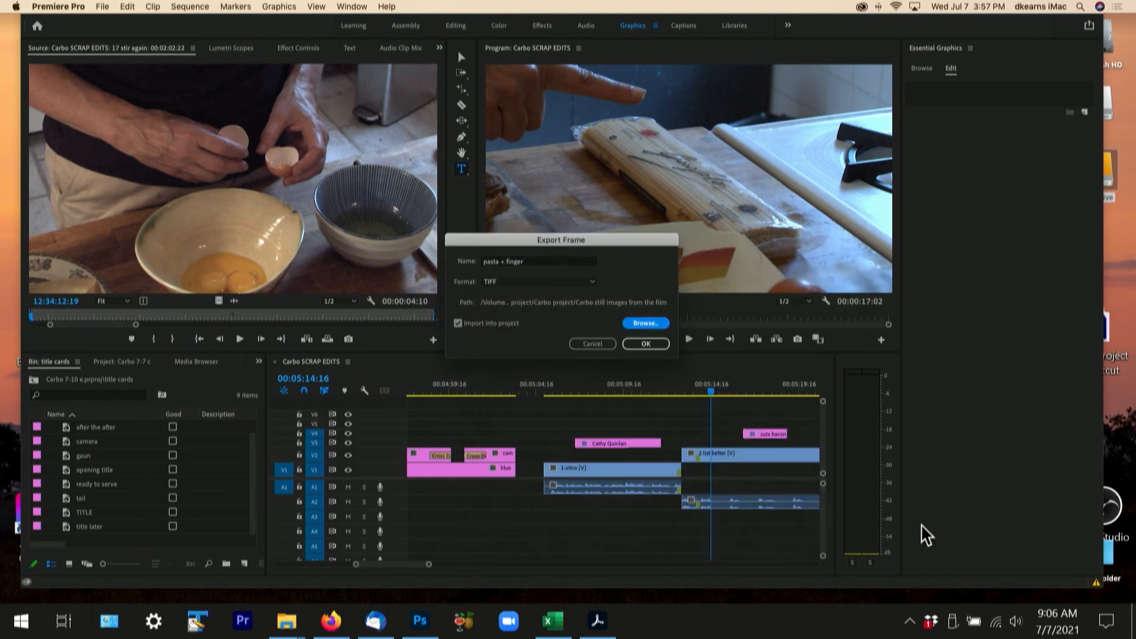
click(645, 345)
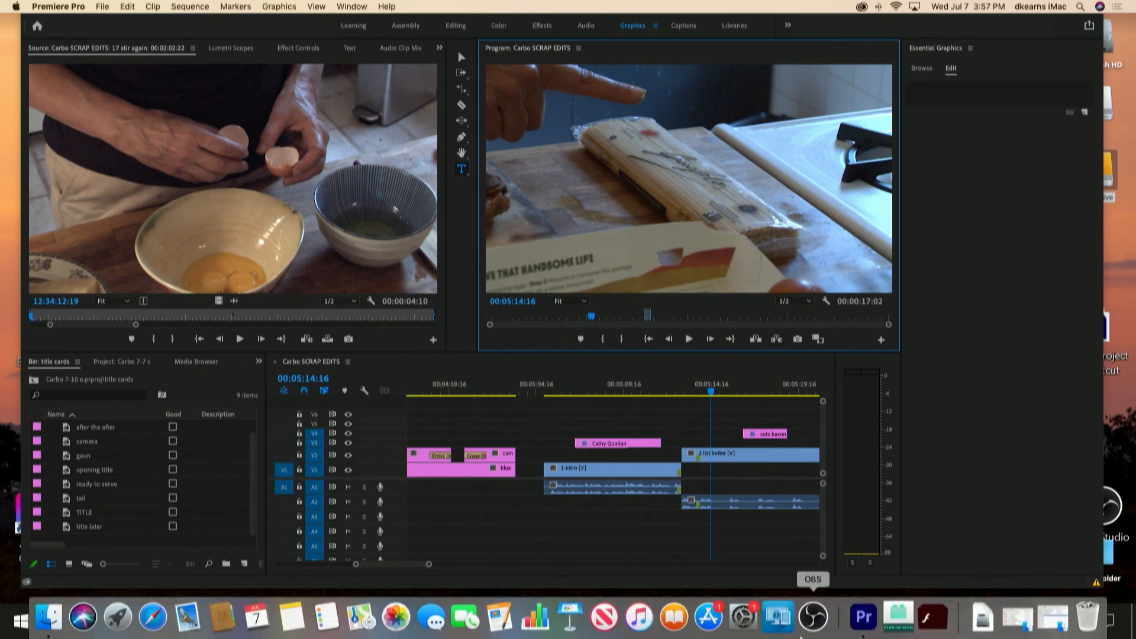
- Switch to Finder and check the Carbo still images from the film folder for the exported still
click(1051, 620)
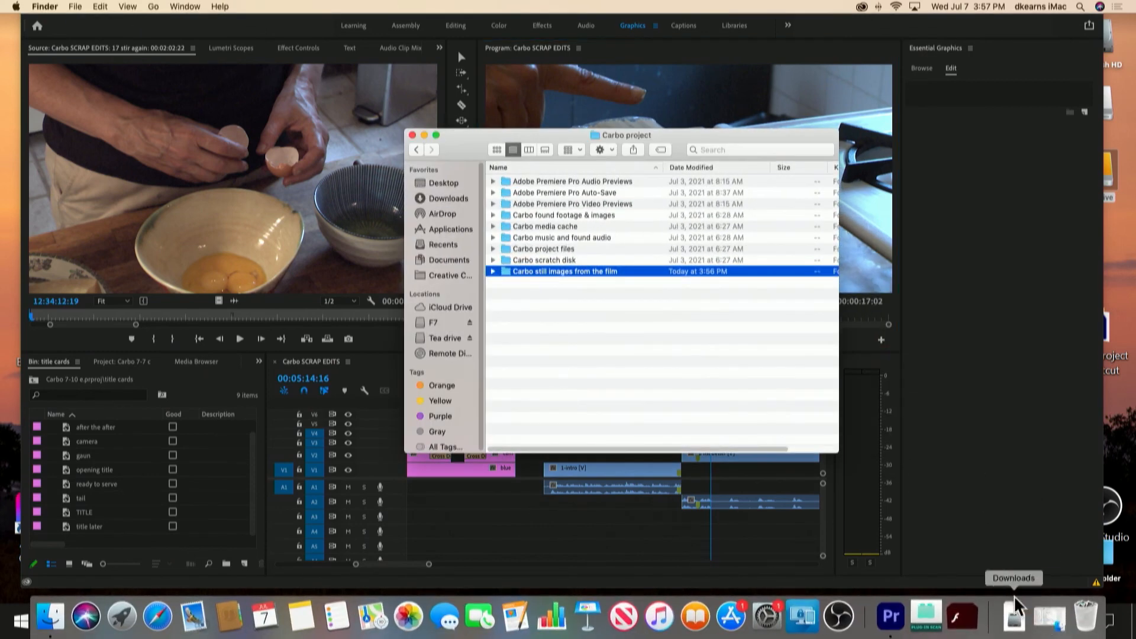
double_click(505, 271)
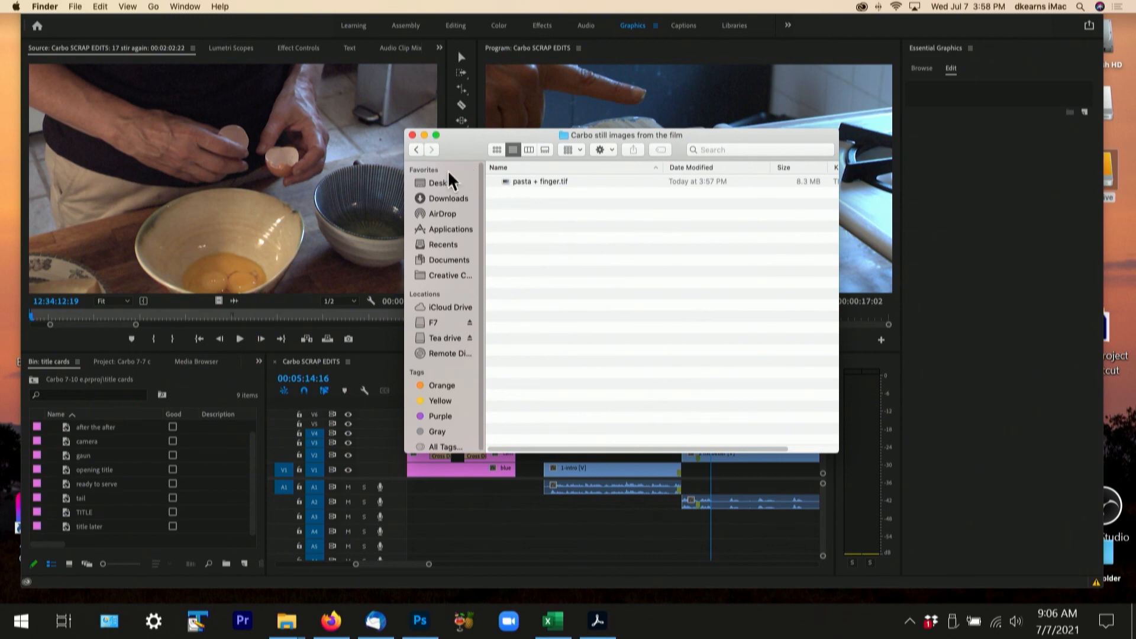
click(423, 134)
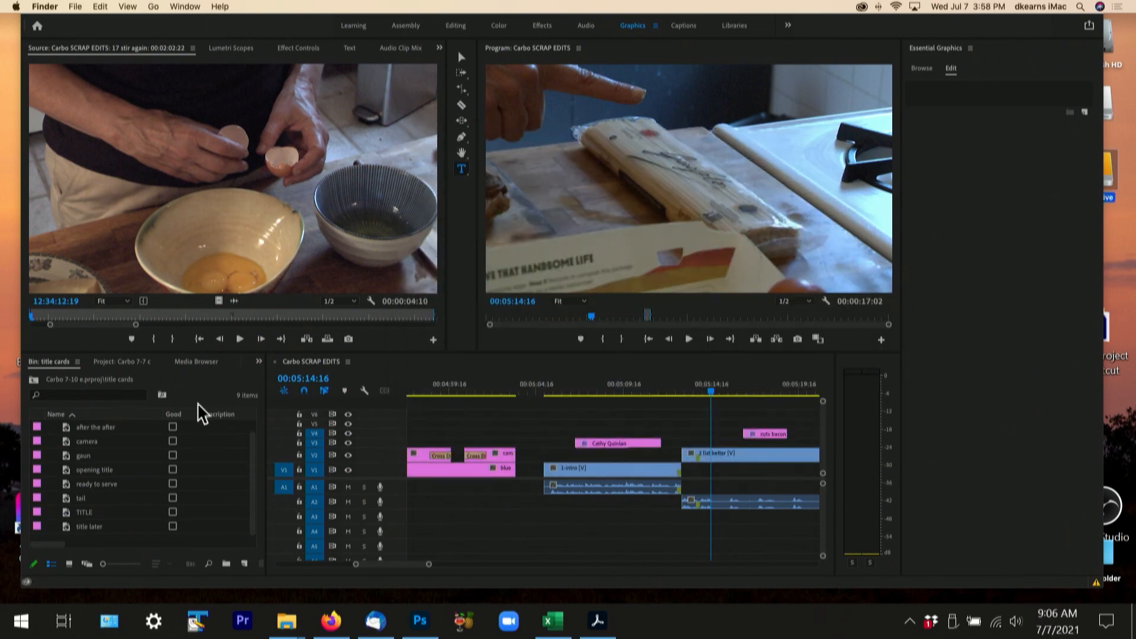
- In Premiere Pro, import the pasta + finger still from the Carbo still images from the film folder on disk
click(198, 362)
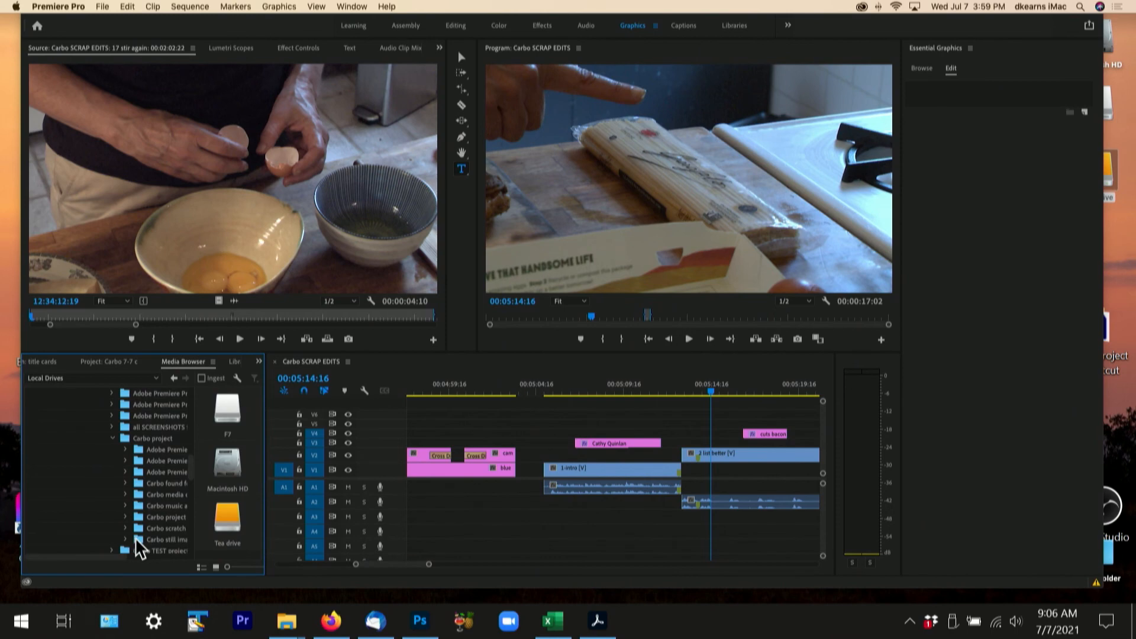
click(137, 538)
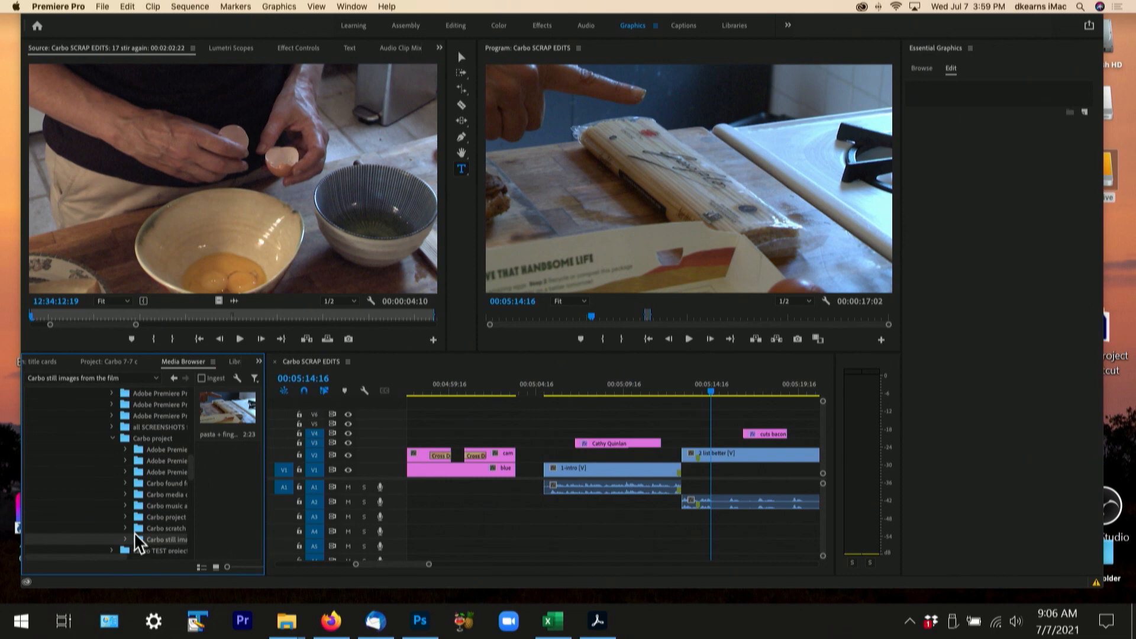
right_click(221, 420)
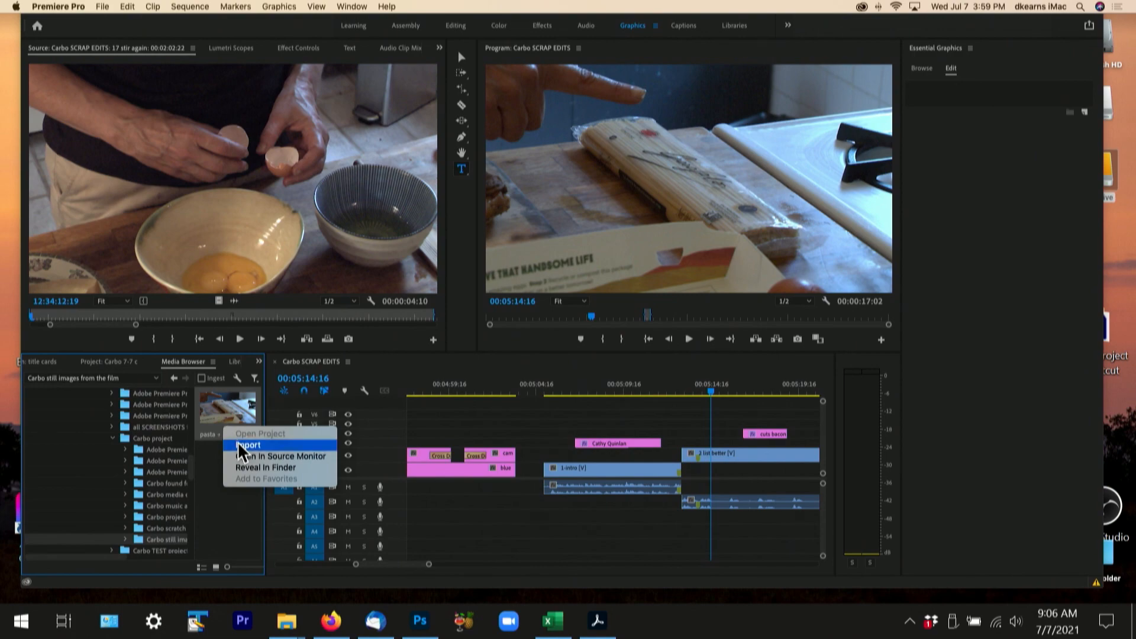
click(239, 445)
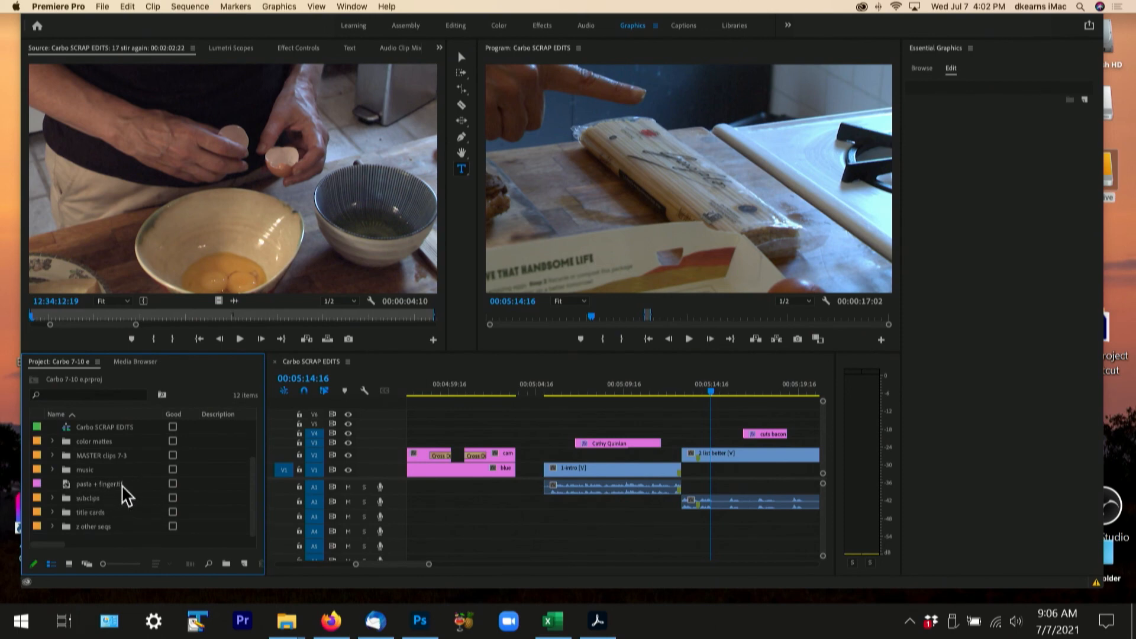
- Create a new project bin named "Carbo still images"
click(225, 563)
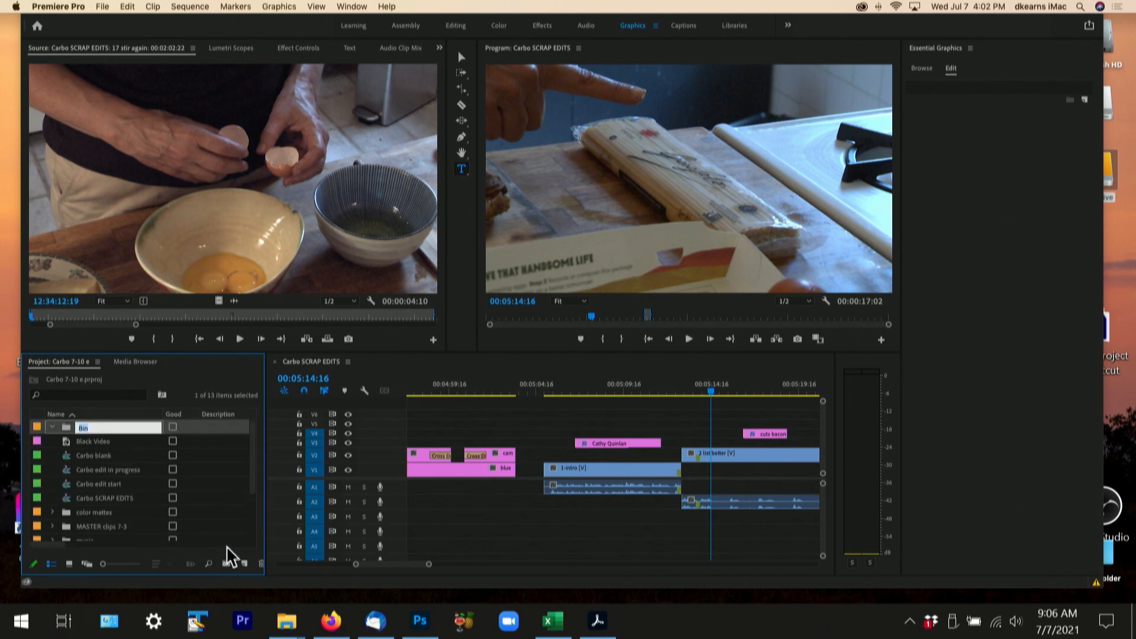
text(Carbo still images)
click(133, 488)
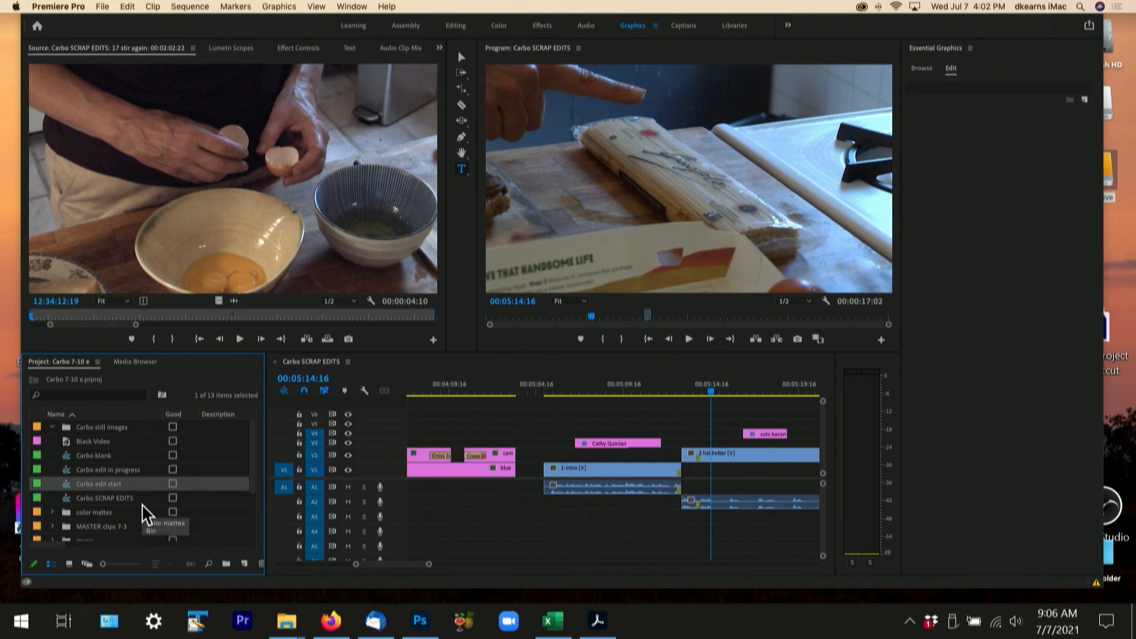
- Move pasta + finger.tif from the project root into the Carbo still images bin
scroll(135, 521, down, 3)
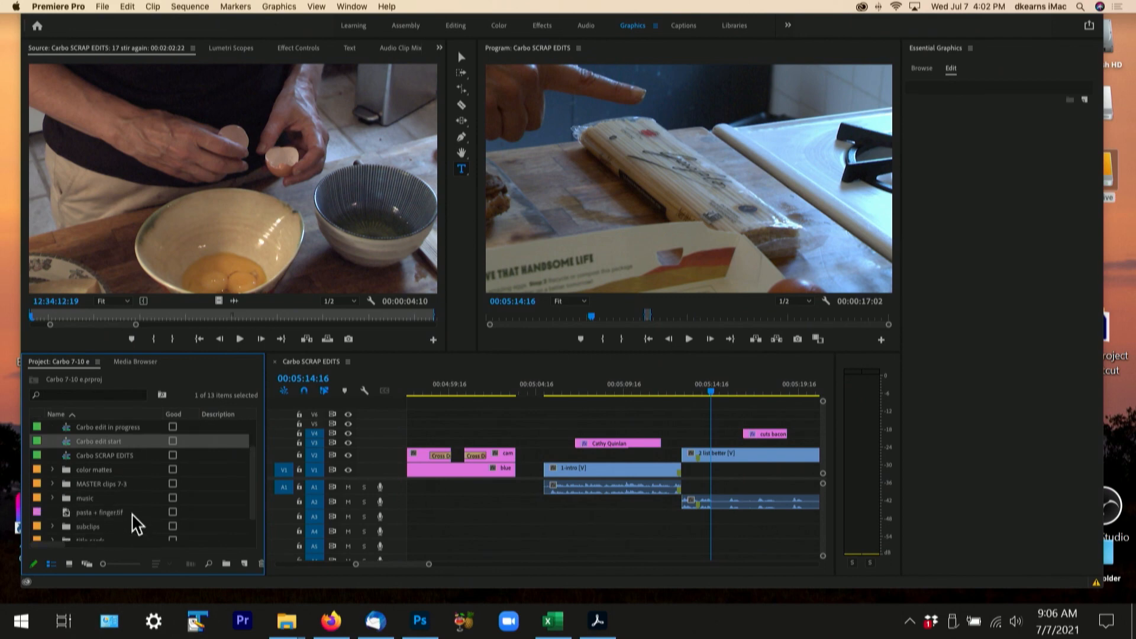
click(65, 511)
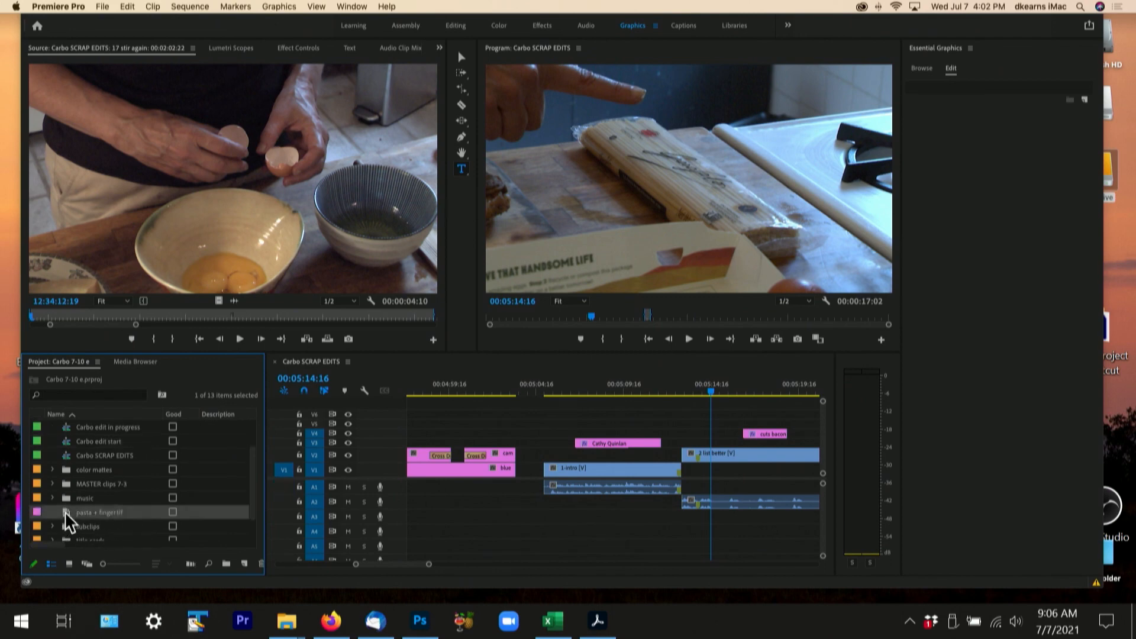
key(Delete)
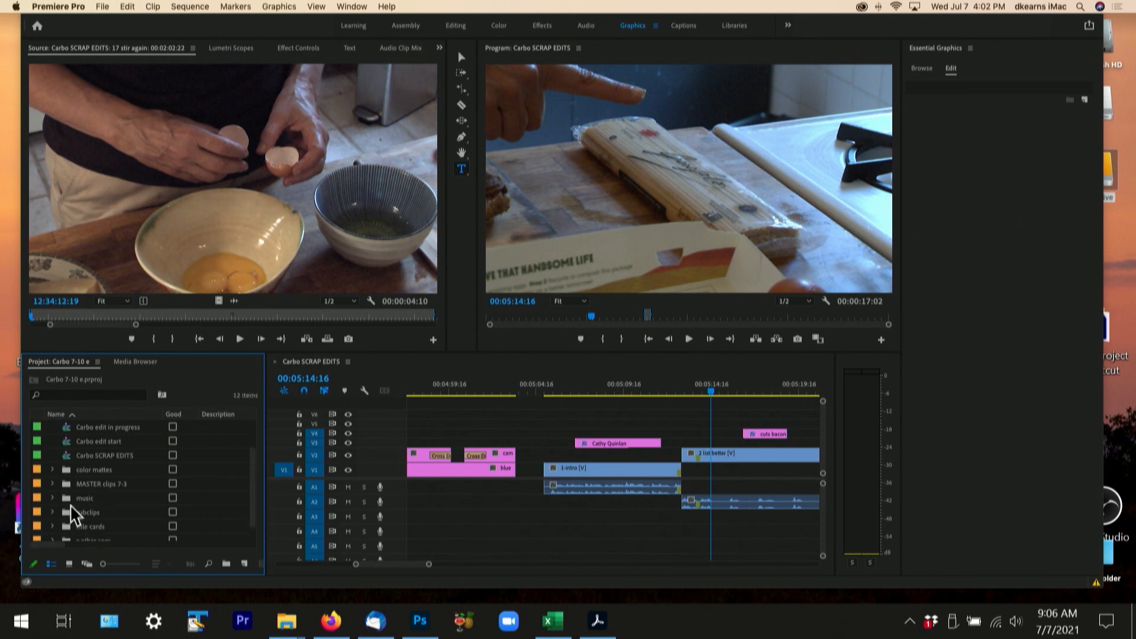
scroll(72, 477, up, 3)
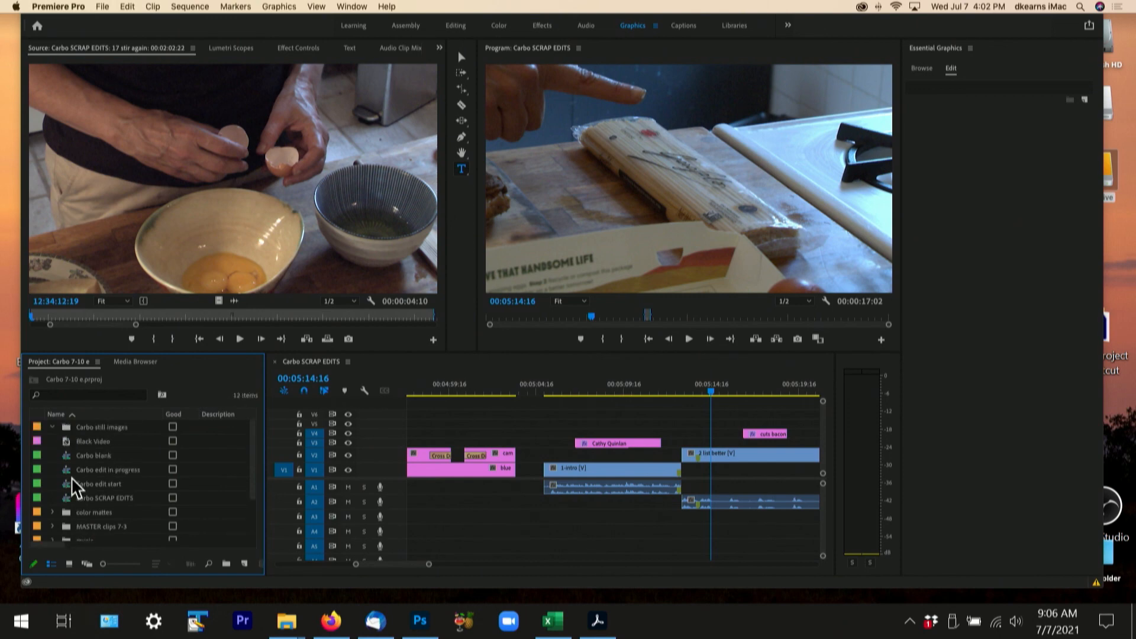
double_click(63, 427)
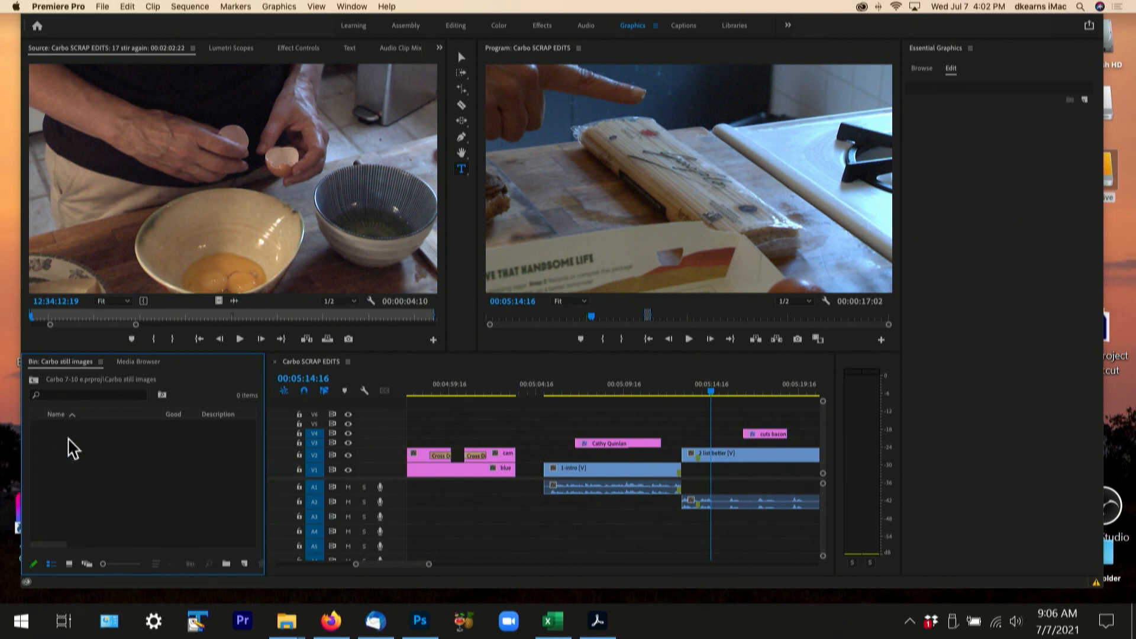
key(super+v)
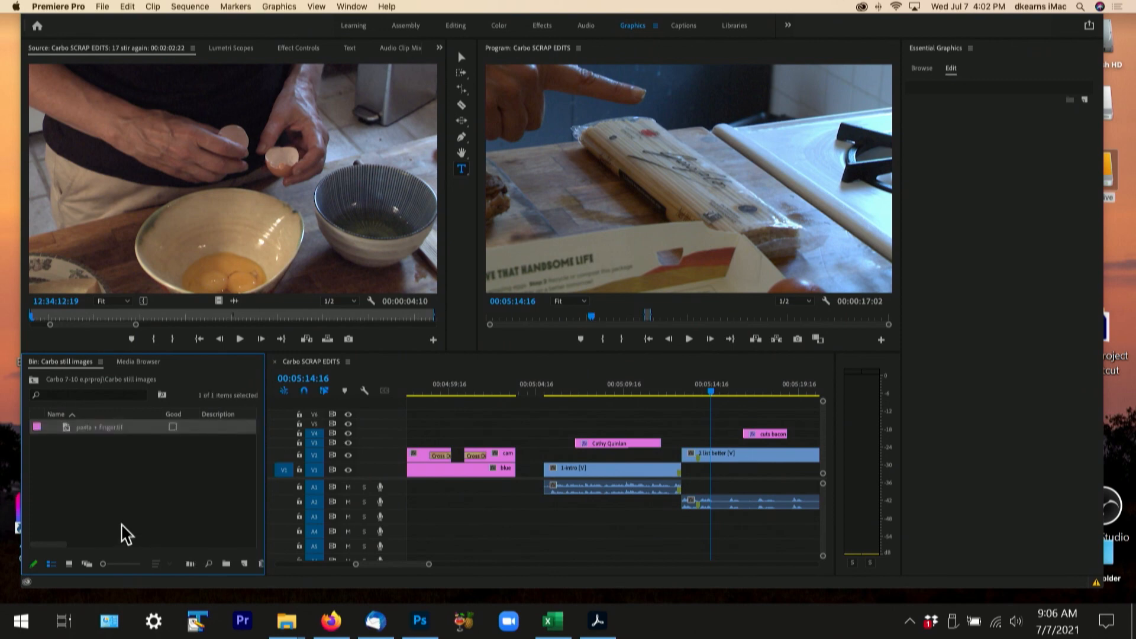
click(104, 502)
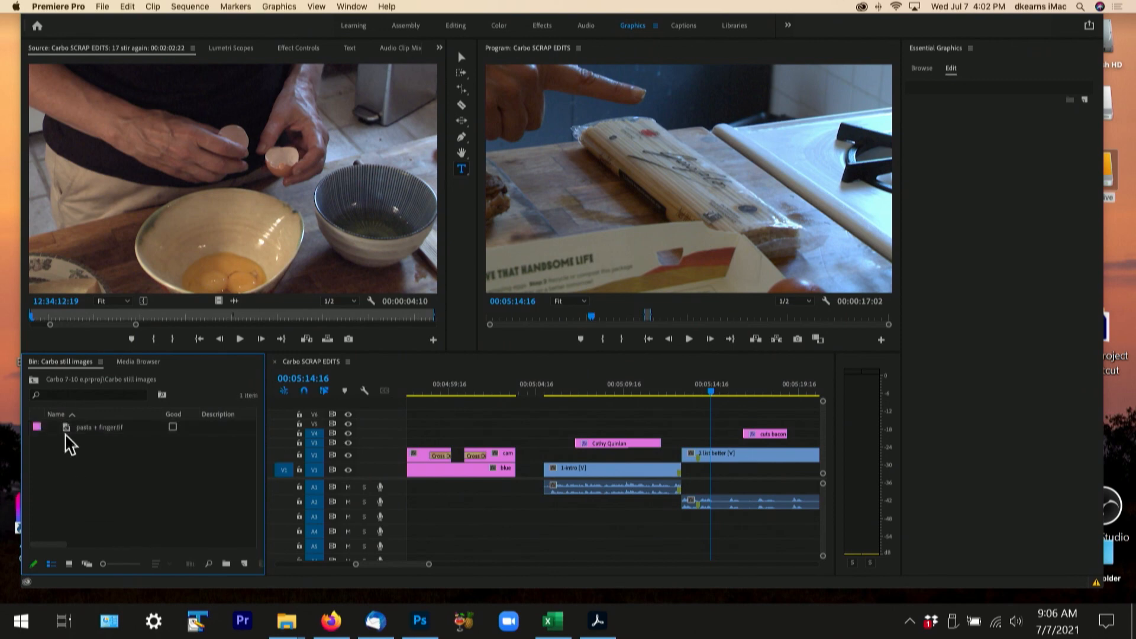
- Place pasta + finger.tif on V5 above the start of 2 list better and play the sequence across it
drag(65, 428, 702, 431)
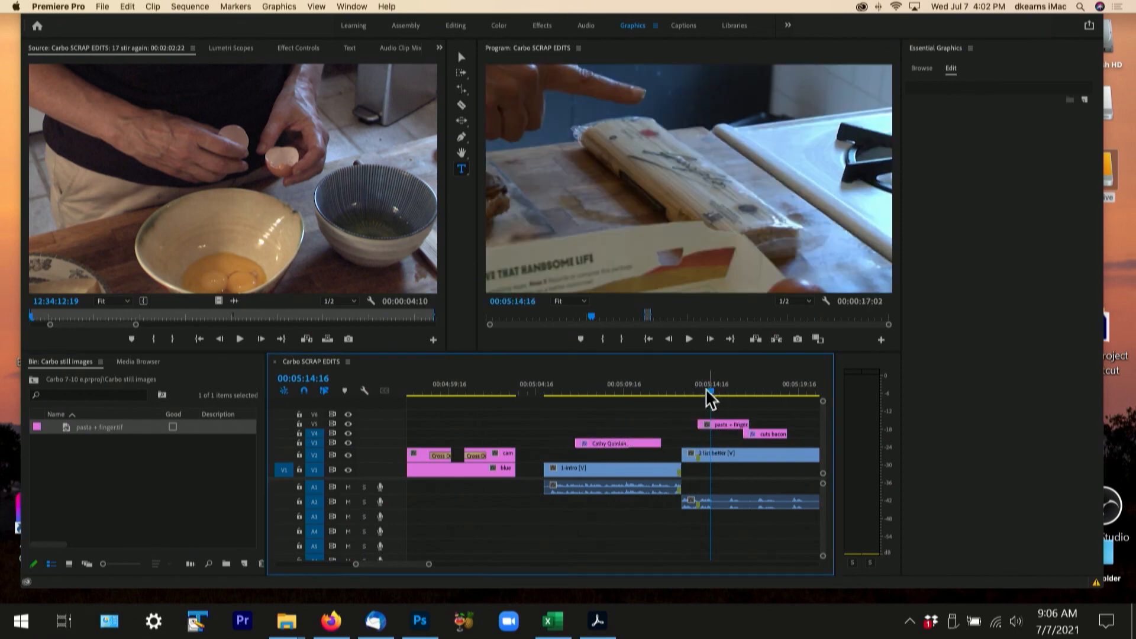
drag(709, 389, 684, 388)
key(space)
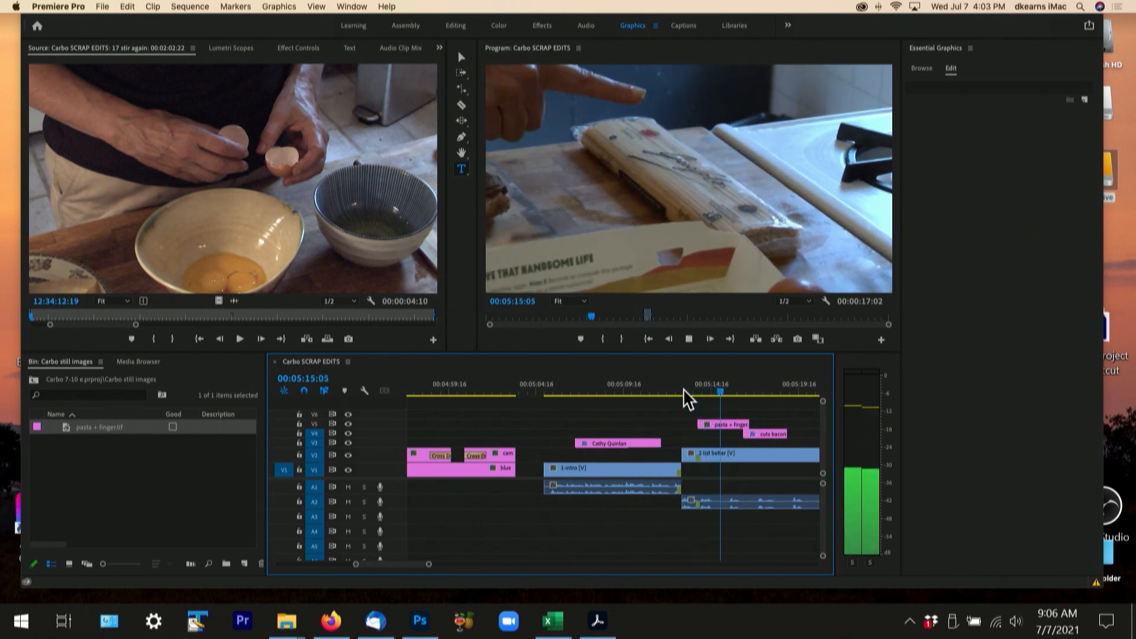
key(space)
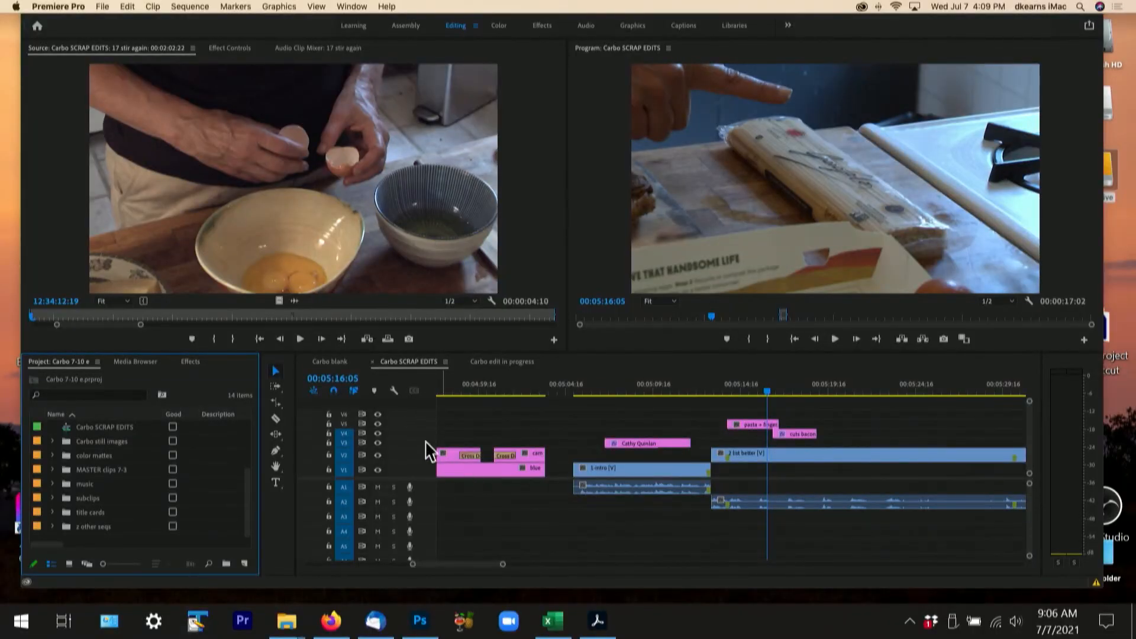
- Export the source clip's frame at 12:34:12:19 as a TIFF named "eggssss", importing it into the project
click(408, 338)
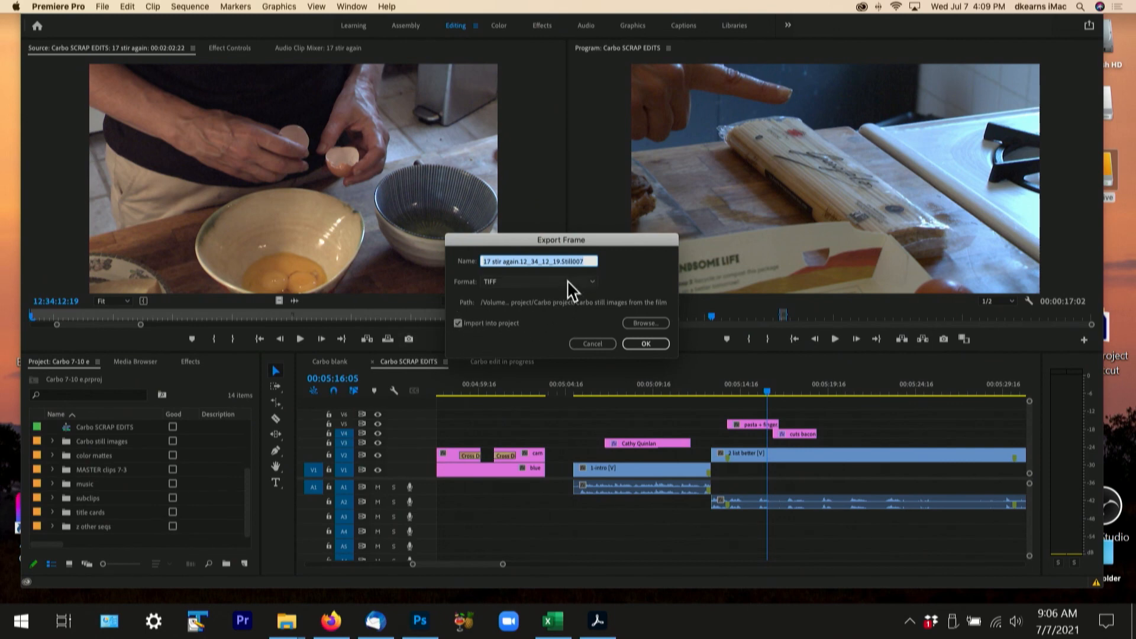
text(eggs)
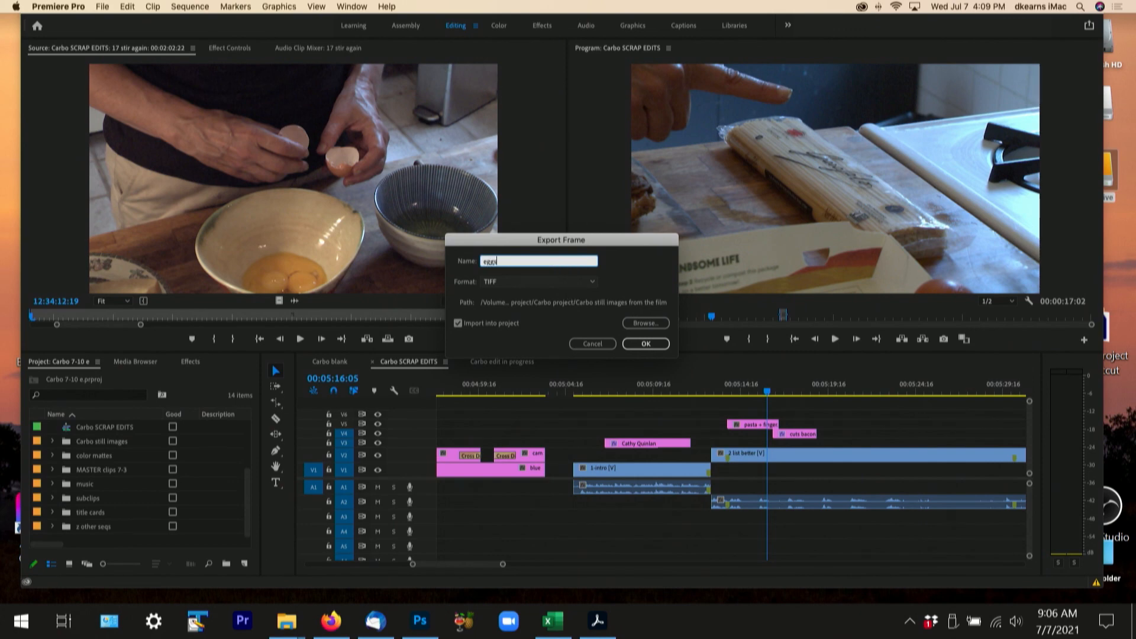
text(sss)
click(640, 343)
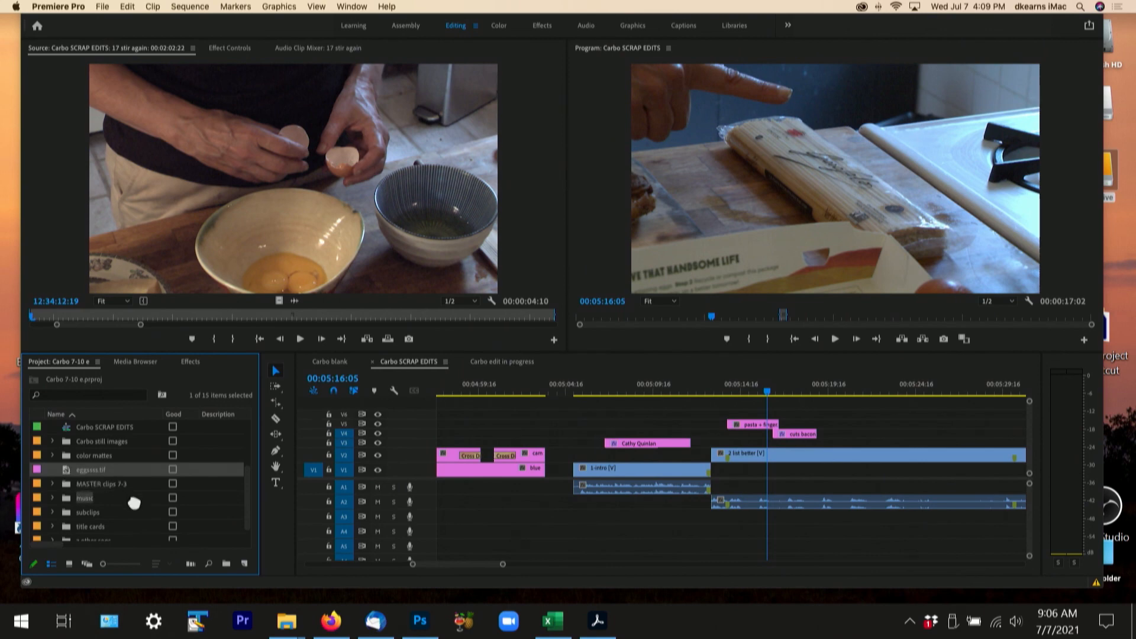
- Create a project bin named "stills" that holds the exported eggssss.tif image
scroll(198, 539, down, 1)
click(226, 562)
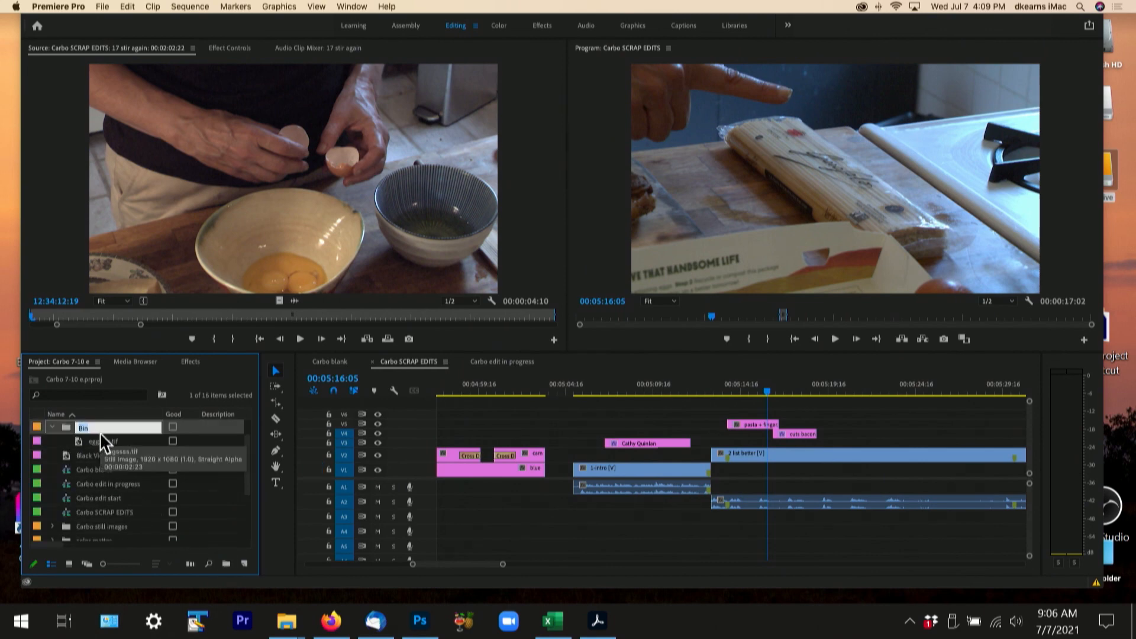
text(stills)
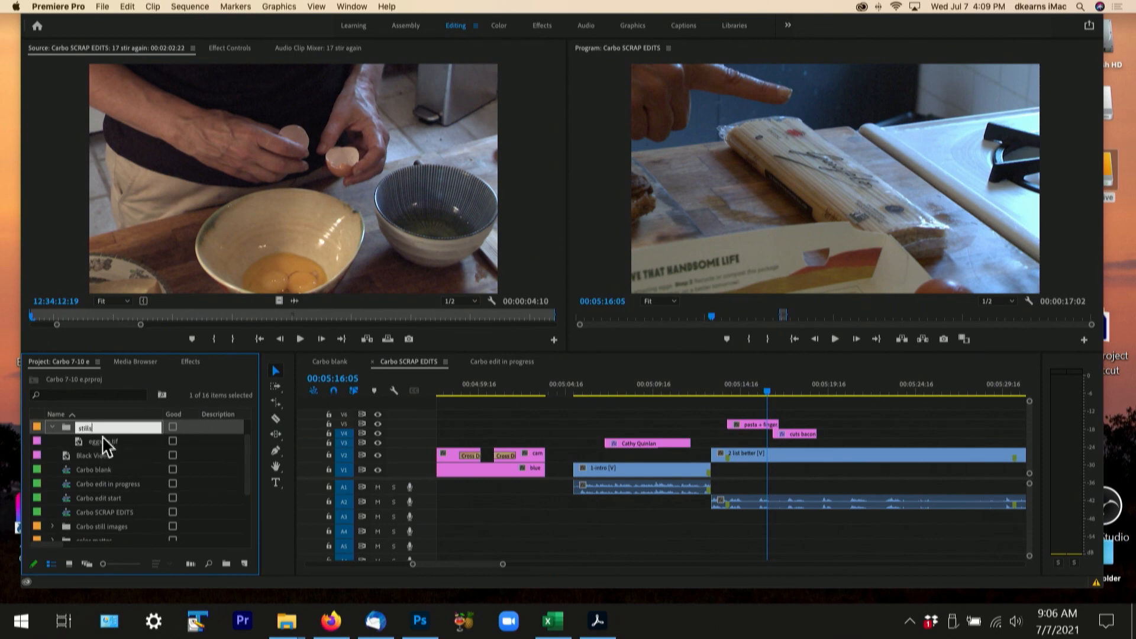
click(126, 455)
click(65, 426)
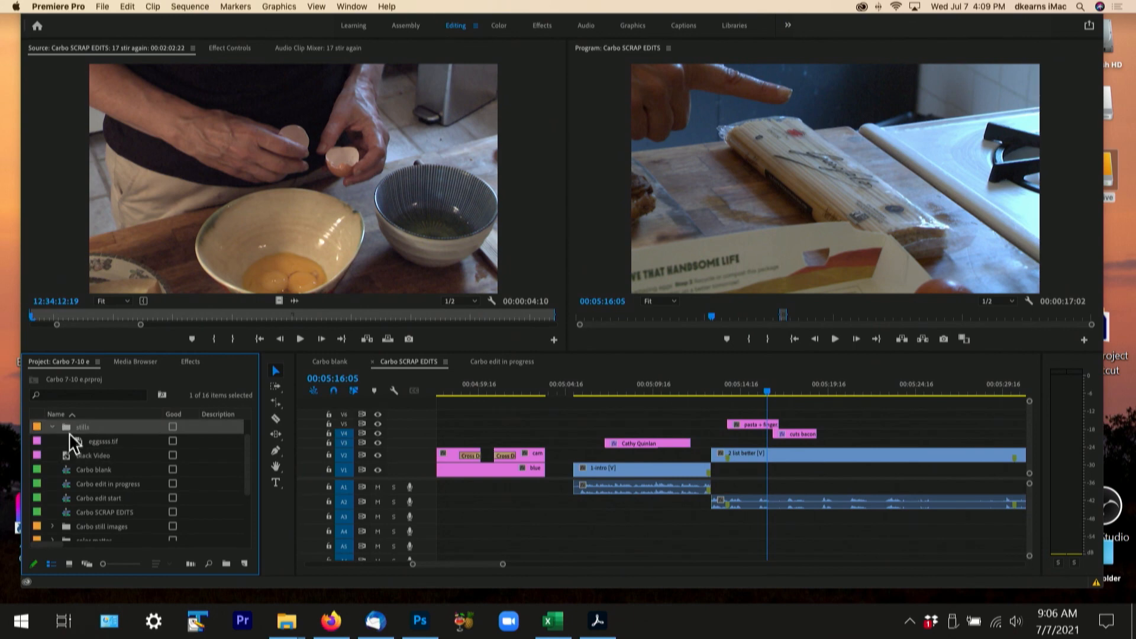
- Export the source clip's frame at 12:34:12:19 as a TIFF named "second", importing it into the project, and move second.tif into the stills bin
click(409, 340)
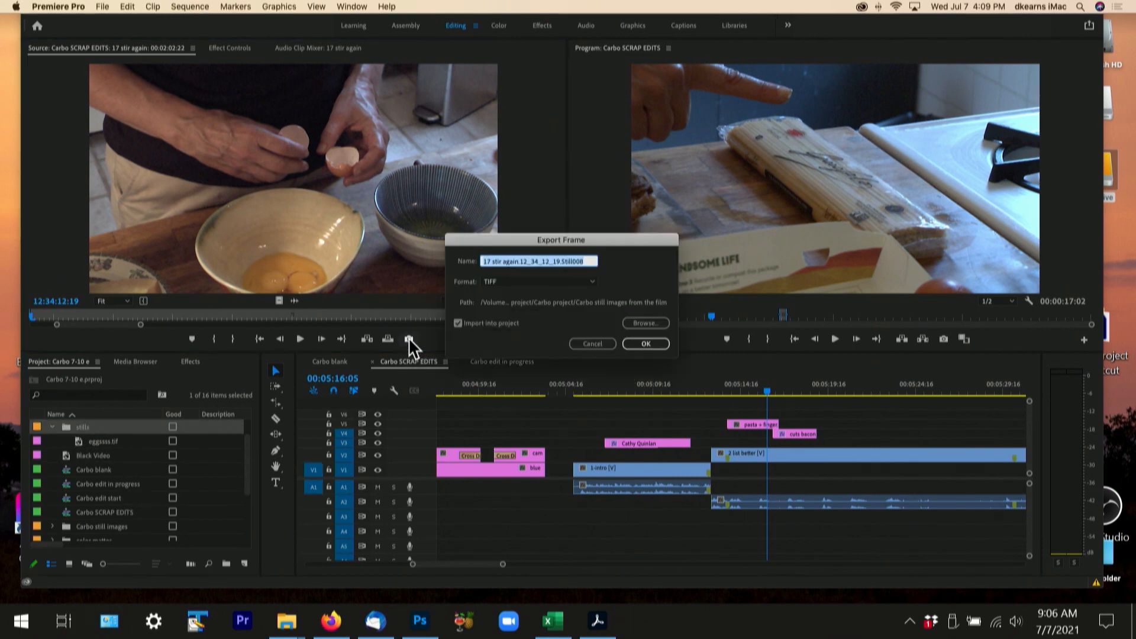
text(second)
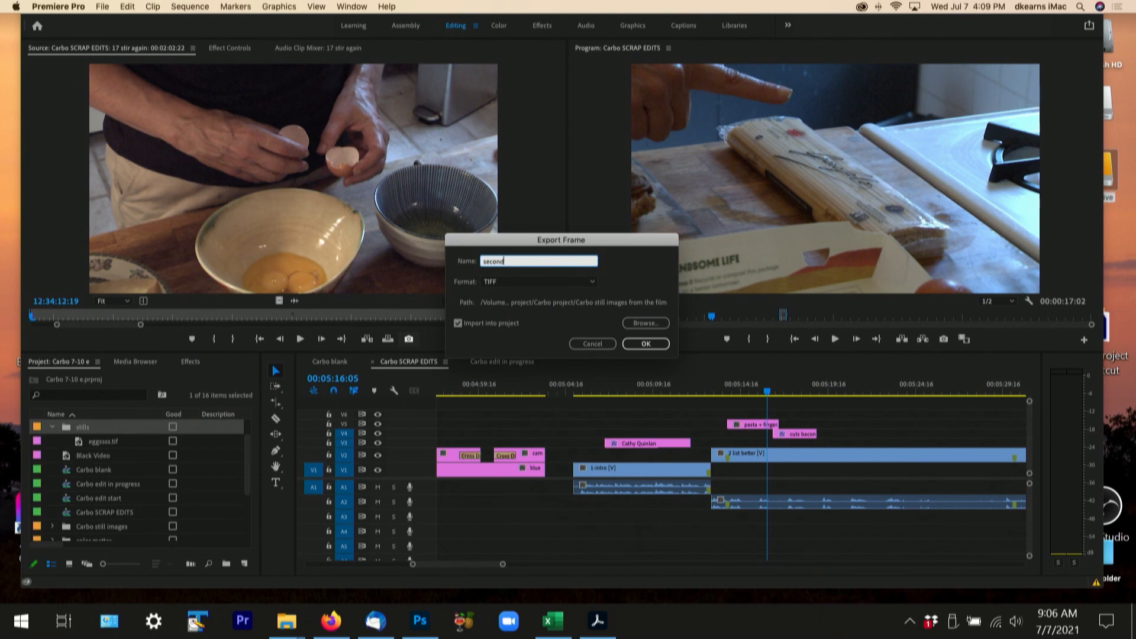
key(Return)
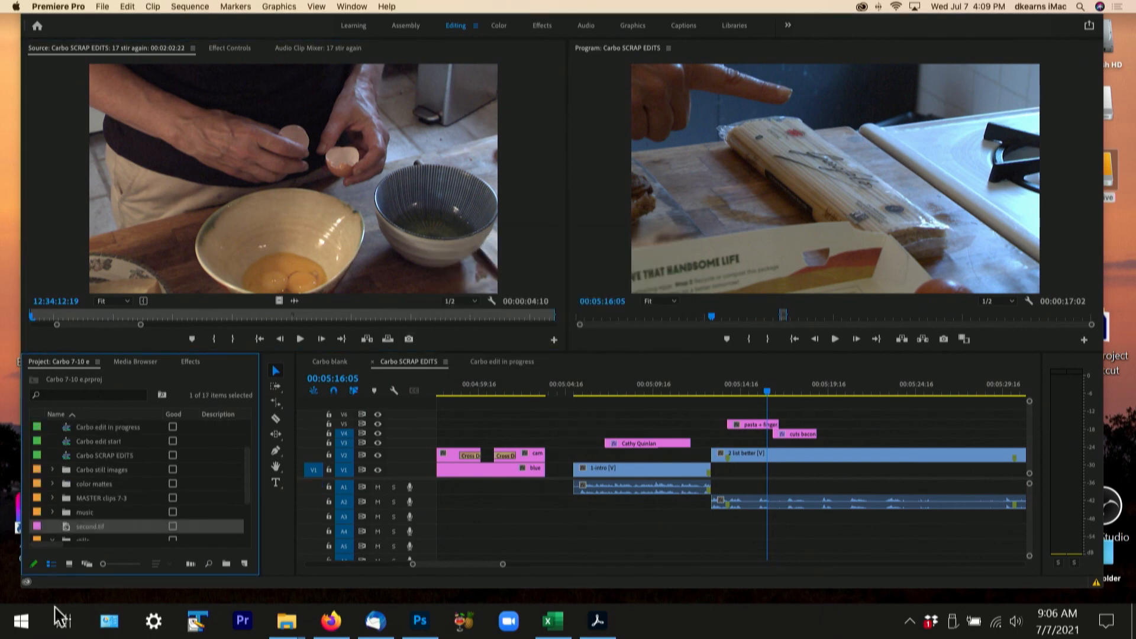
scroll(135, 493, down, 3)
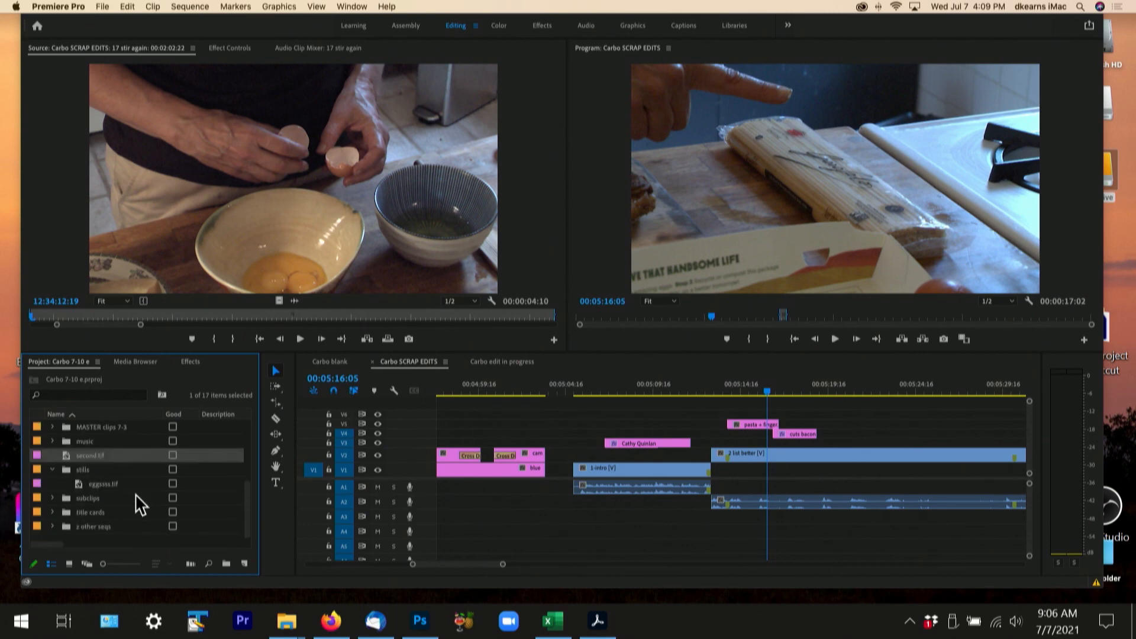
drag(65, 452, 66, 469)
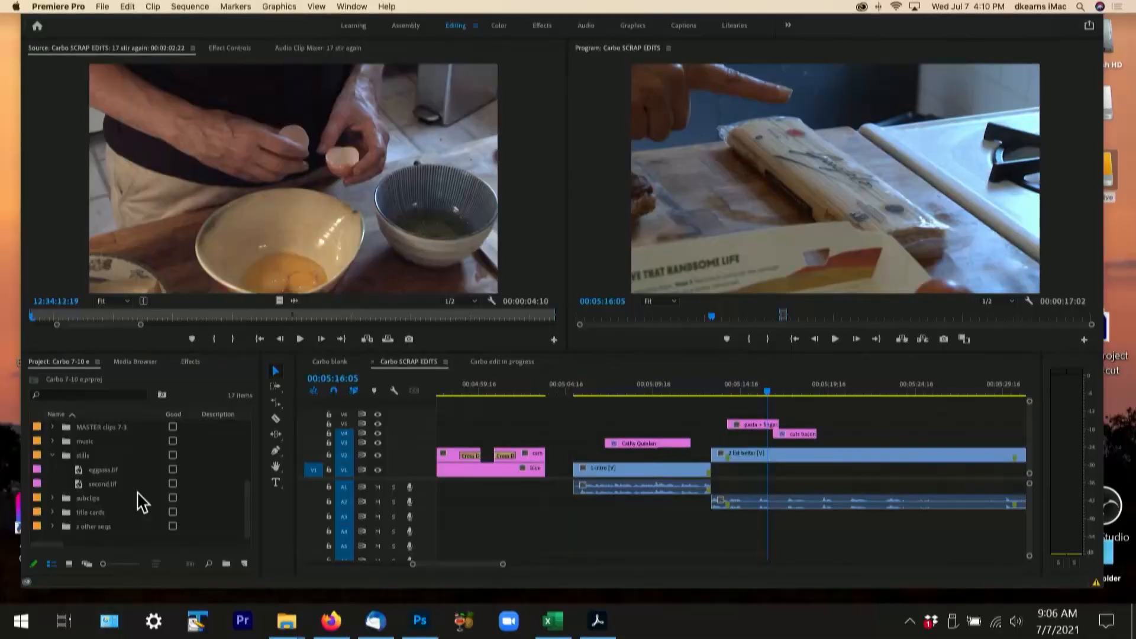
- Save the project as a new version named "Carbo 7-10 f" in the Carbo project files folder
key(super+shift+s)
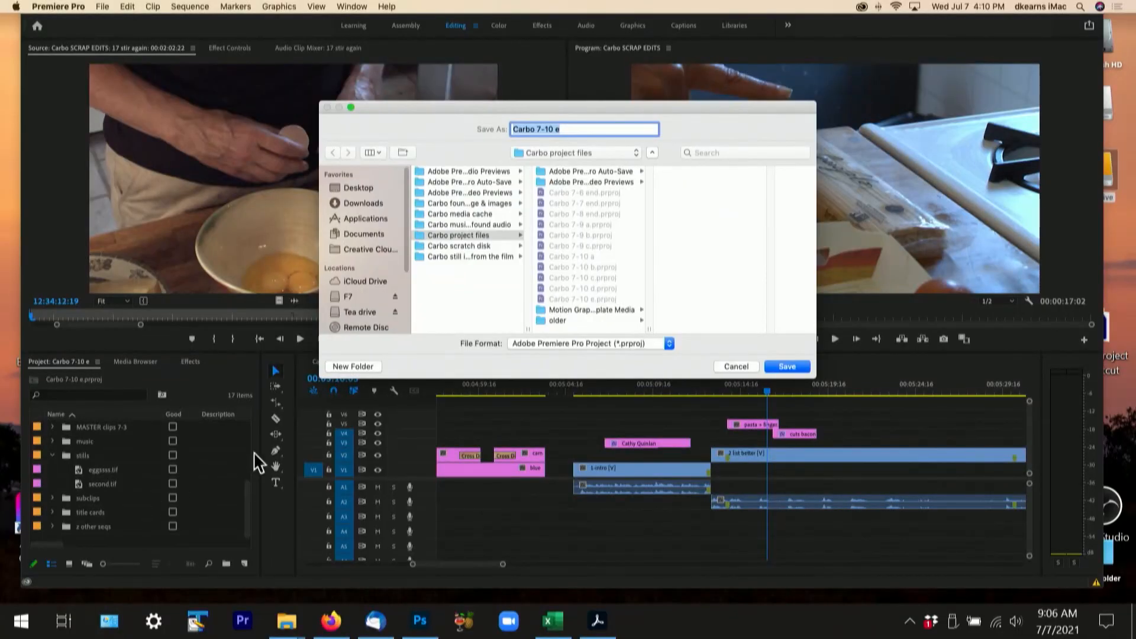
click(568, 129)
click(786, 368)
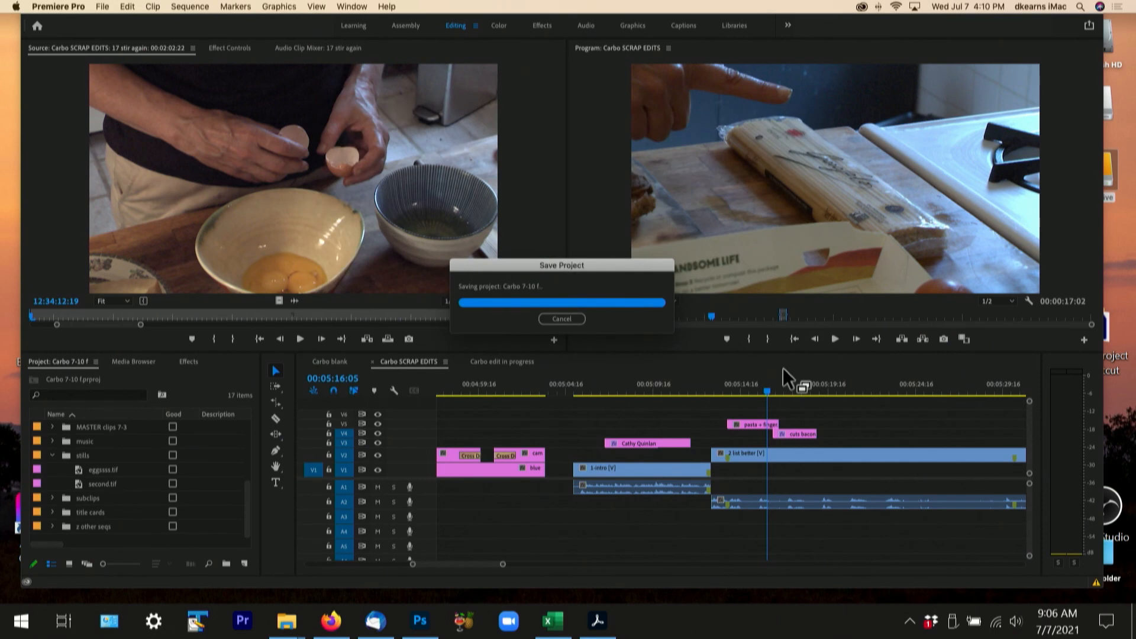